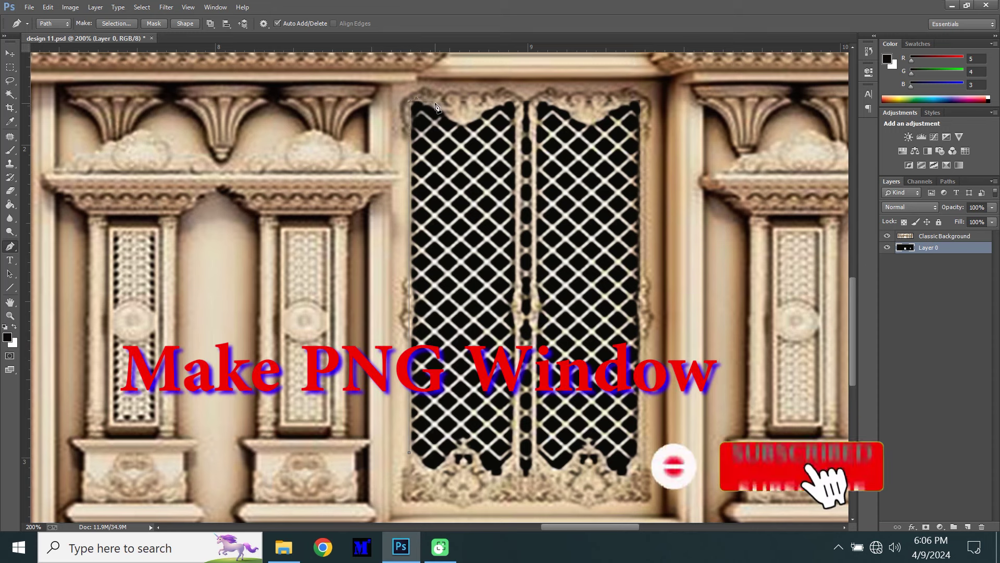
# Step: Place Pen anchor points along the centre lattice door's curved top edge to its top-right corner
pyautogui.click(435, 104)
pyautogui.click(455, 120)
pyautogui.click(488, 107)
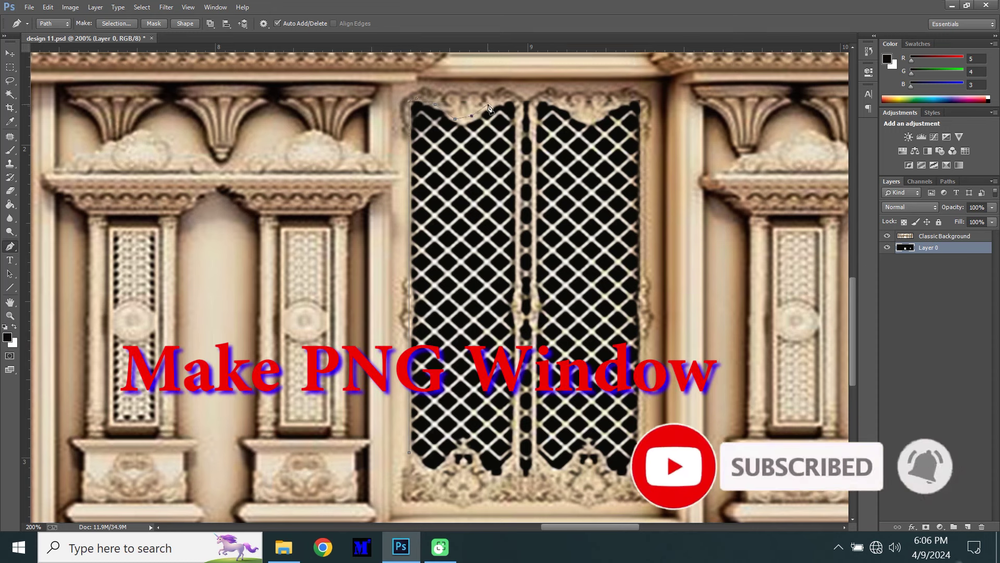
pyautogui.click(510, 98)
pyautogui.click(526, 97)
pyautogui.click(567, 104)
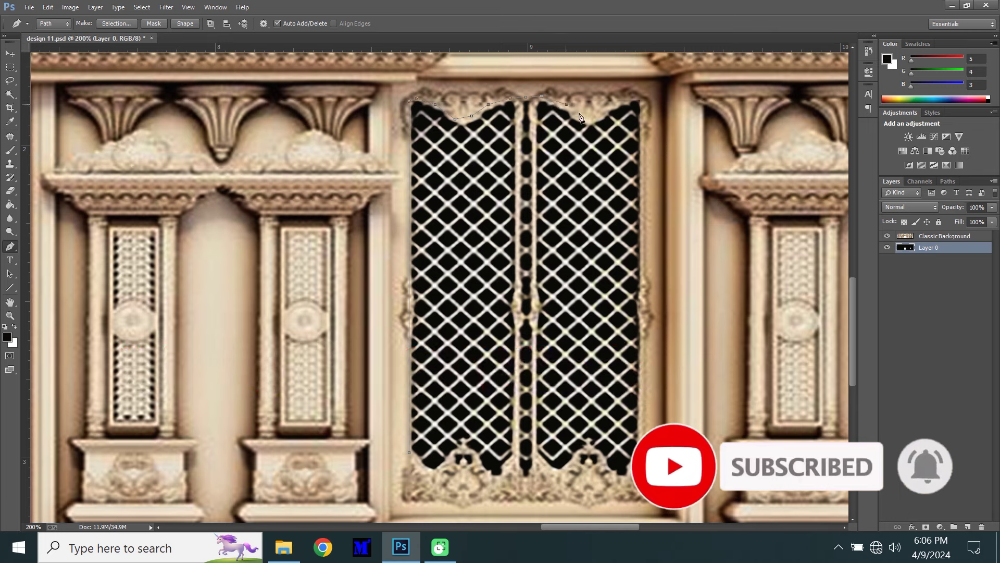
pyautogui.click(581, 118)
pyautogui.click(606, 107)
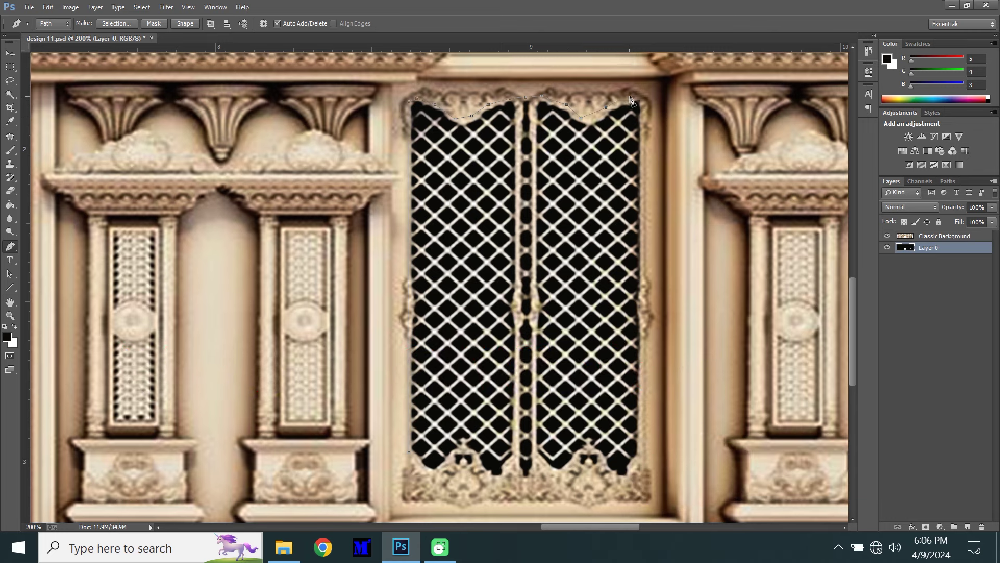
pyautogui.click(644, 99)
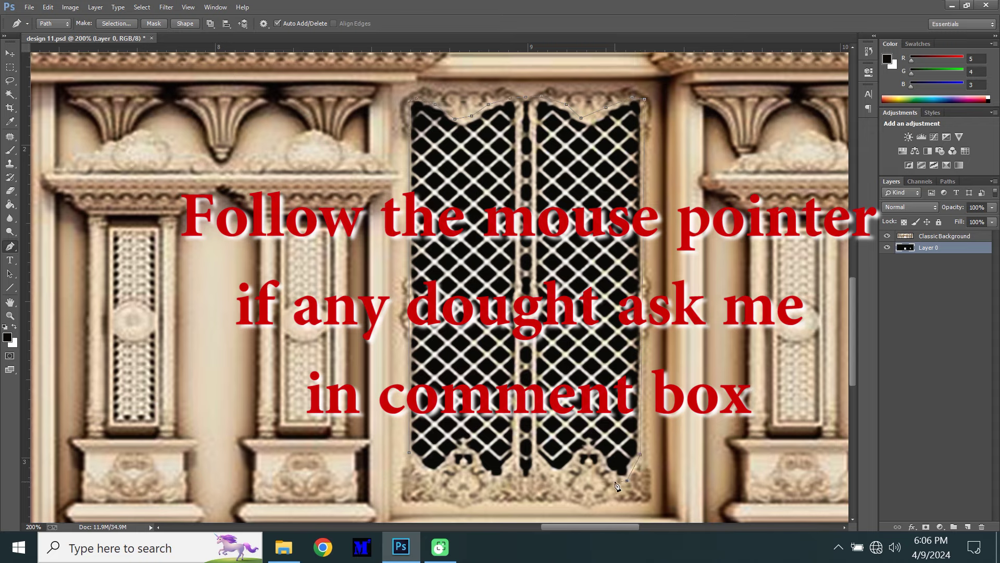
# Step: Outline the door's bottom ornament and bottom edge, close the path, and make it a selection
pyautogui.click(554, 475)
pyautogui.click(538, 459)
pyautogui.click(534, 480)
pyautogui.click(500, 479)
pyautogui.click(476, 477)
pyautogui.click(448, 479)
pyautogui.click(423, 472)
pyautogui.click(409, 454)
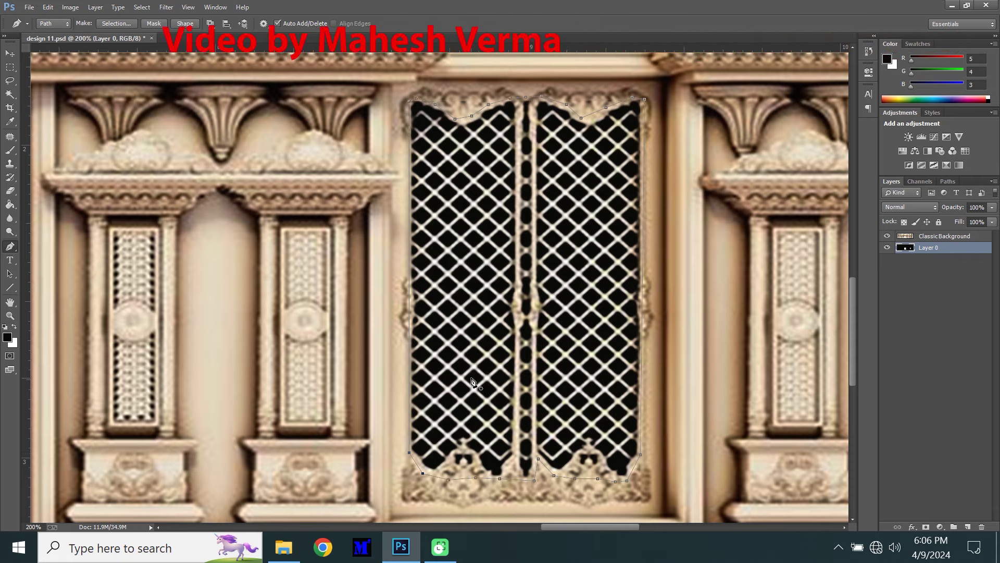
pyautogui.rightClick(486, 374)
pyautogui.click(521, 137)
pyautogui.click(552, 166)
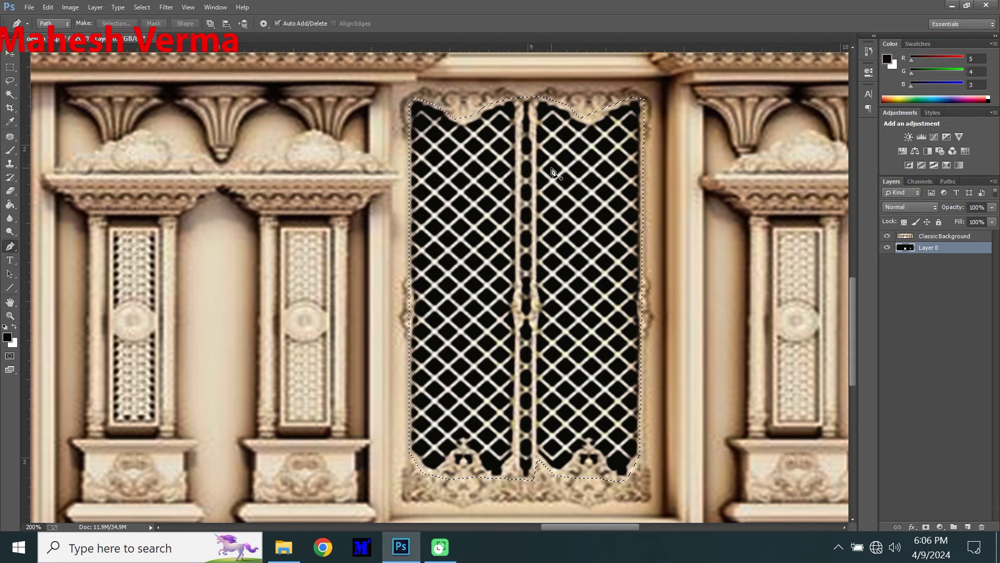
# Step: Select the door's dark lattice gaps with Select > Color Range
pyautogui.click(928, 236)
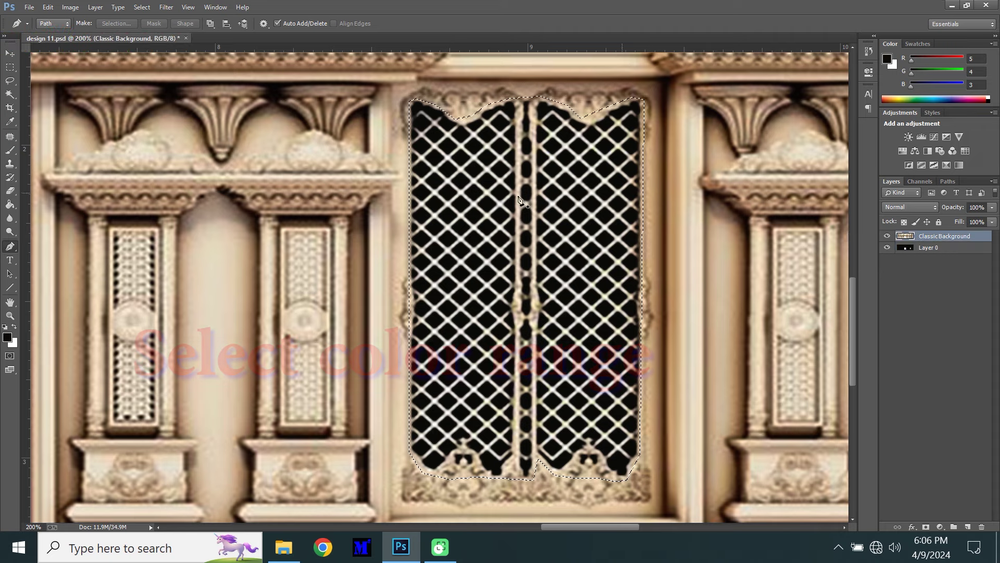
pyautogui.click(142, 8)
pyautogui.click(167, 157)
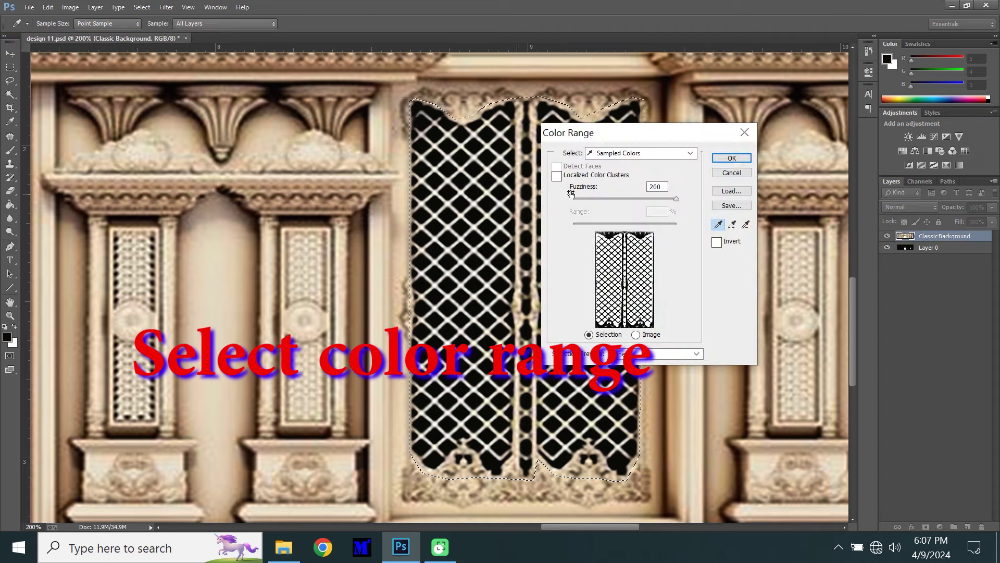
pyautogui.click(732, 157)
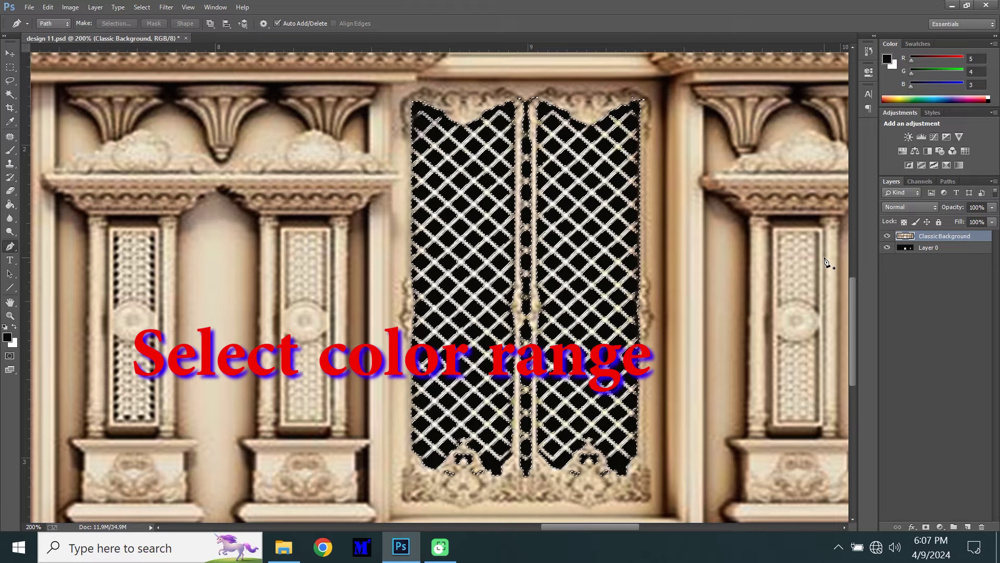
# Step: Delete the selected black lattice areas from Layer 0
pyautogui.click(10, 94)
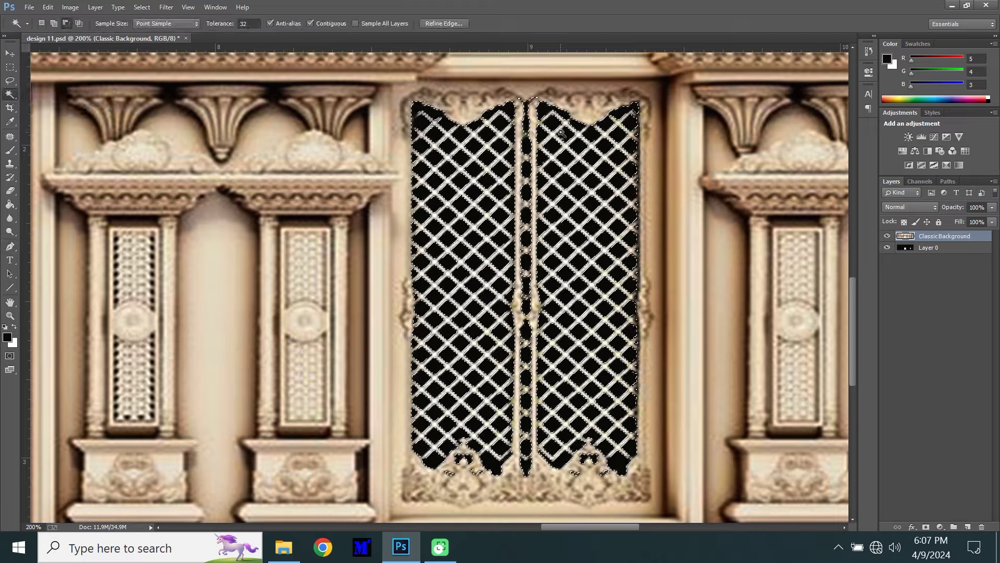
pyautogui.press('v')
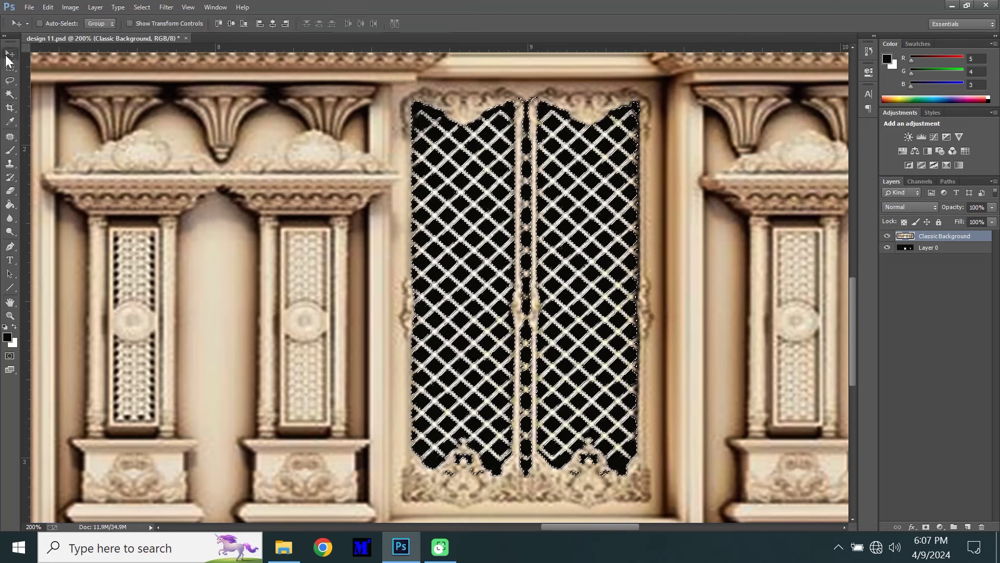
pyautogui.click(926, 248)
pyautogui.press('Delete')
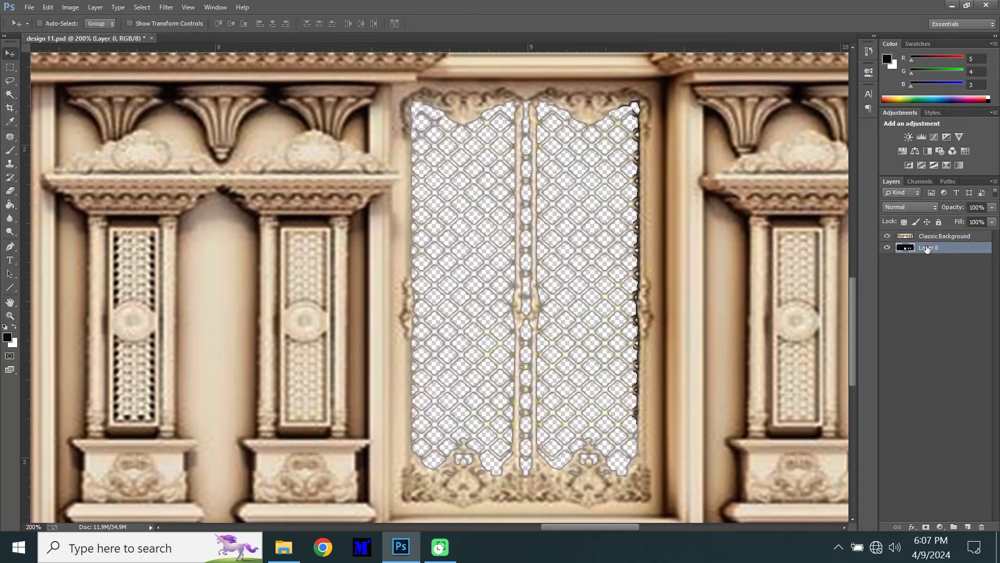
pyautogui.moveTo(589, 526); pyautogui.dragTo(392, 547)
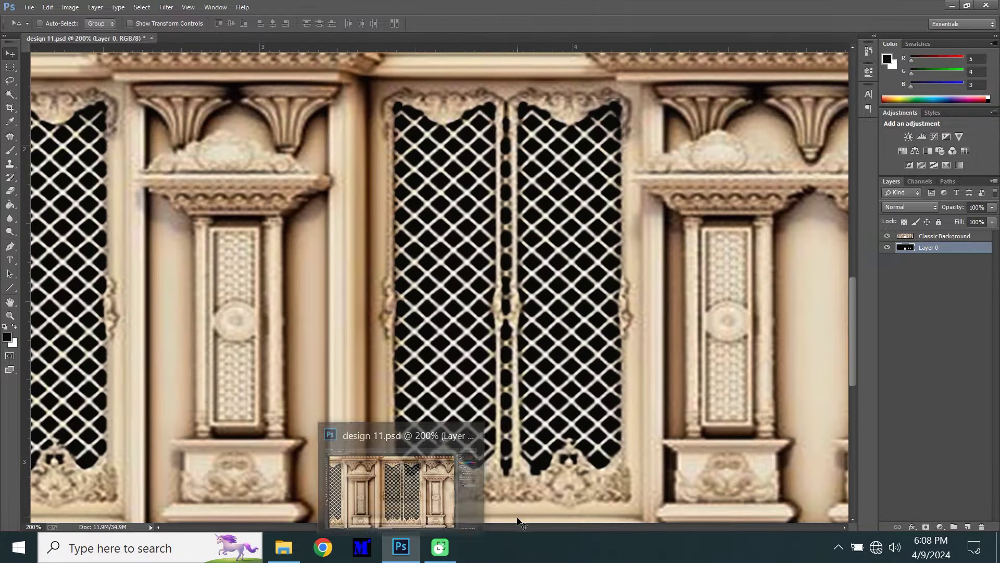
# Step: Scroll to the right-hand window and set up the Pen tool in Path mode
pyautogui.moveTo(436, 526); pyautogui.dragTo(414, 527)
pyautogui.click(10, 246)
pyautogui.click(603, 463)
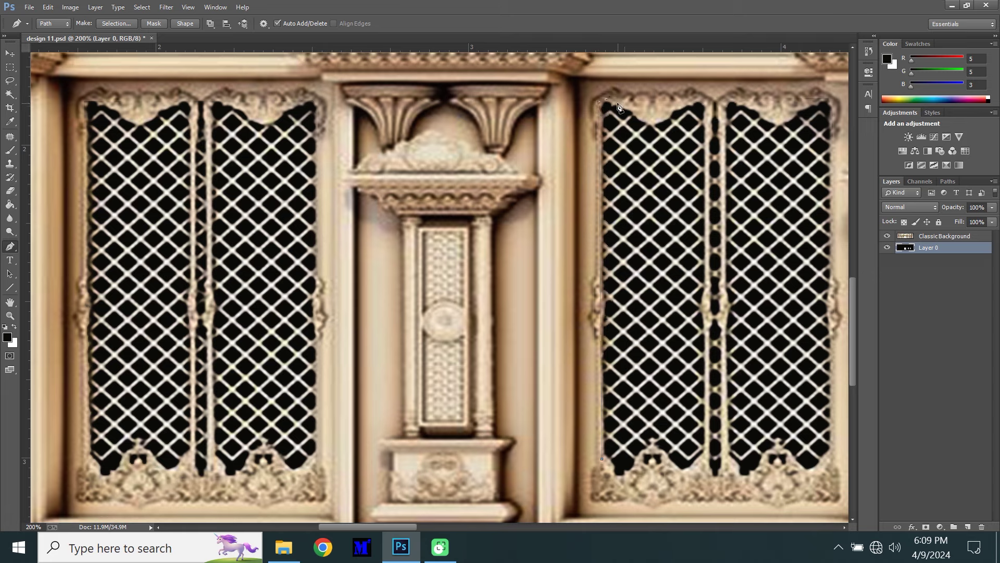
# Step: Place Pen anchors along the right window's top edge and start down its right side
pyautogui.click(658, 119)
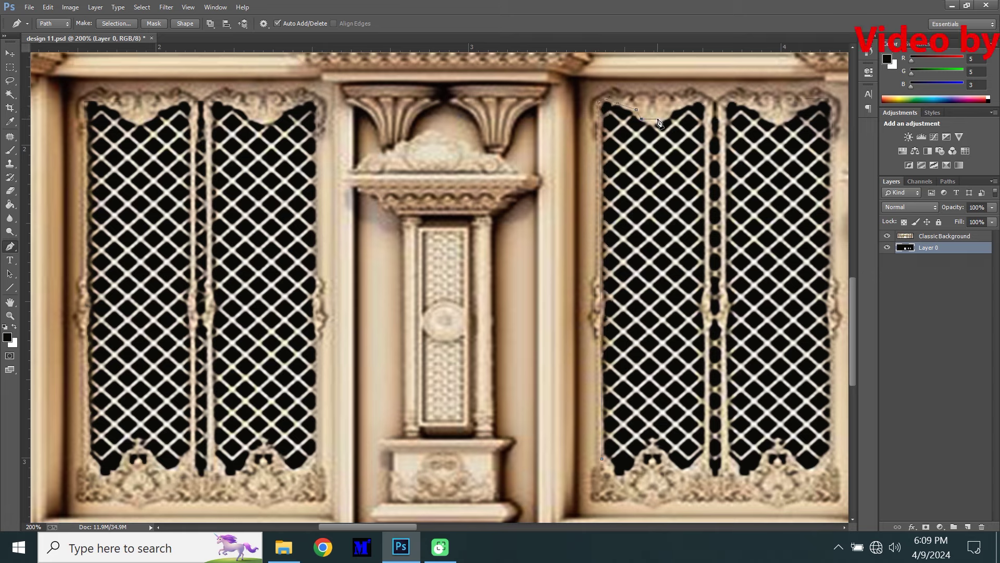
pyautogui.click(672, 108)
pyautogui.click(699, 98)
pyautogui.click(718, 98)
pyautogui.click(735, 98)
pyautogui.click(761, 108)
pyautogui.click(772, 120)
pyautogui.click(812, 100)
pyautogui.click(828, 98)
pyautogui.click(839, 151)
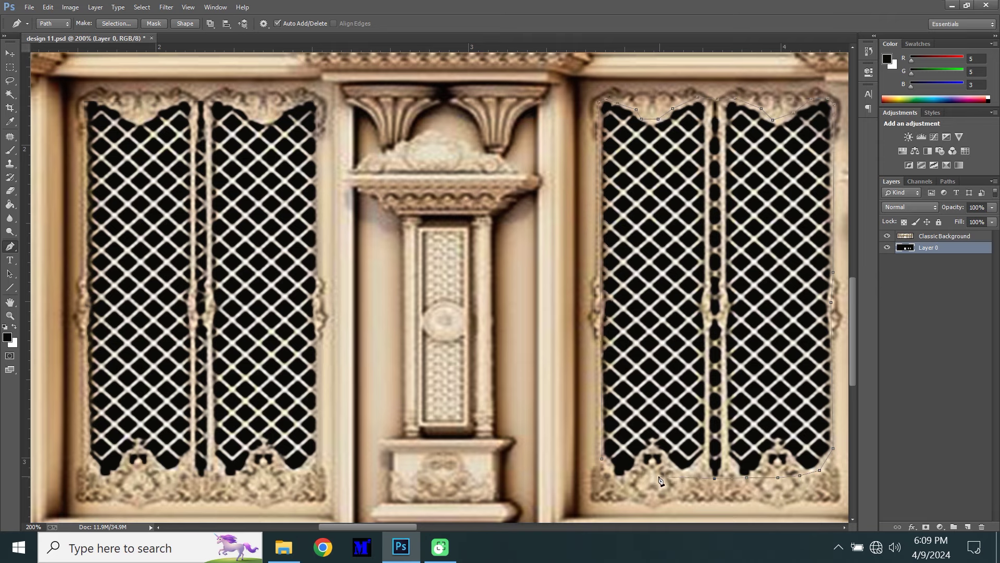
# Step: Turn the right window's path into a selection and pick its dark gaps with Color Range
pyautogui.rightClick(650, 389)
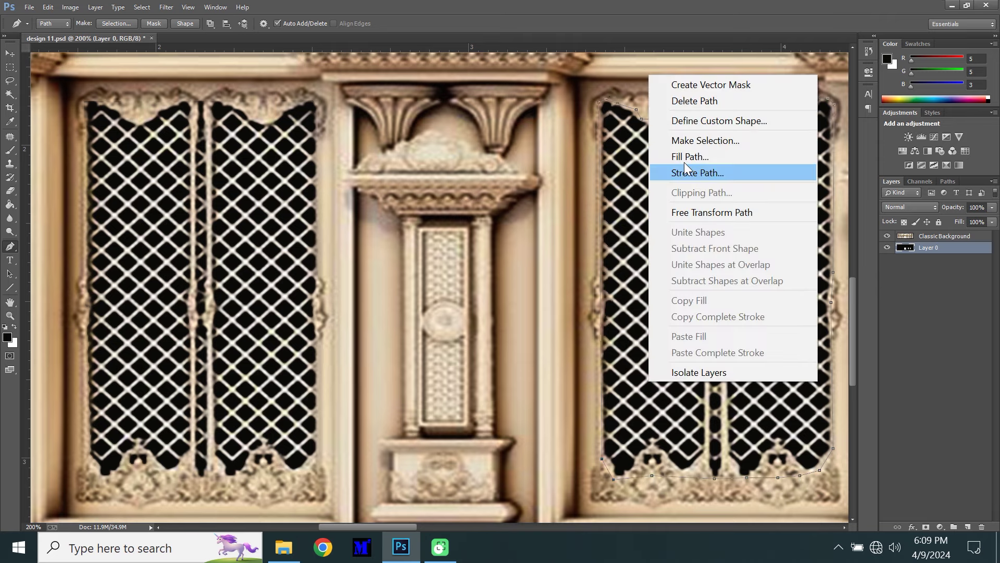
pyautogui.click(662, 140)
pyautogui.click(563, 166)
pyautogui.click(142, 7)
pyautogui.click(166, 156)
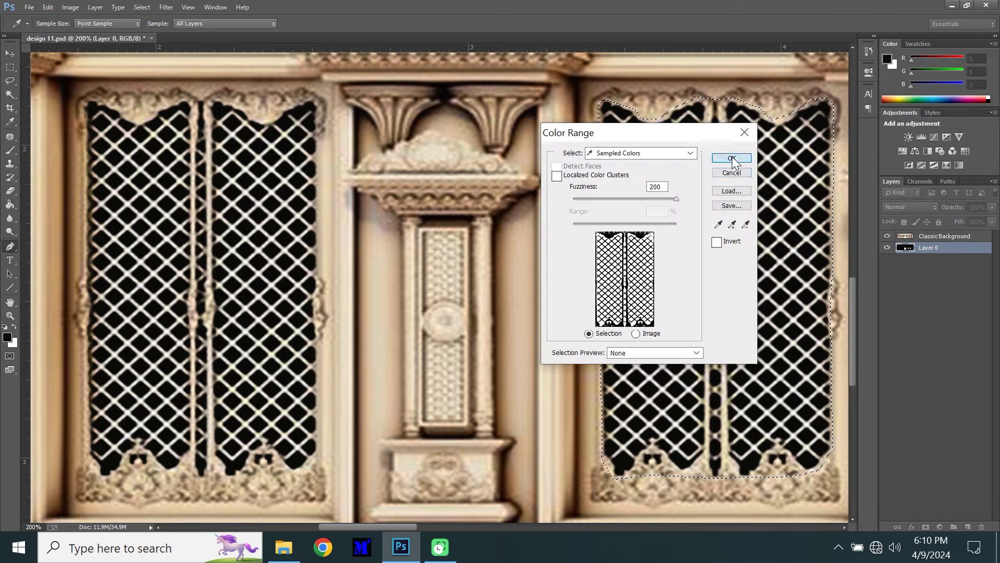
pyautogui.click(732, 159)
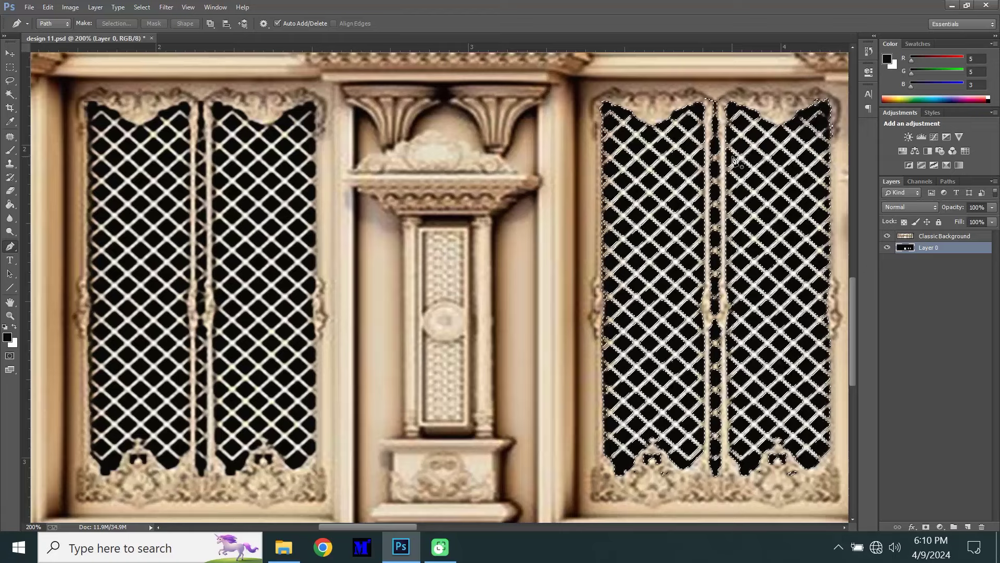
# Step: Make Layer 0 active and delete the selected lattice gaps
pyautogui.click(10, 94)
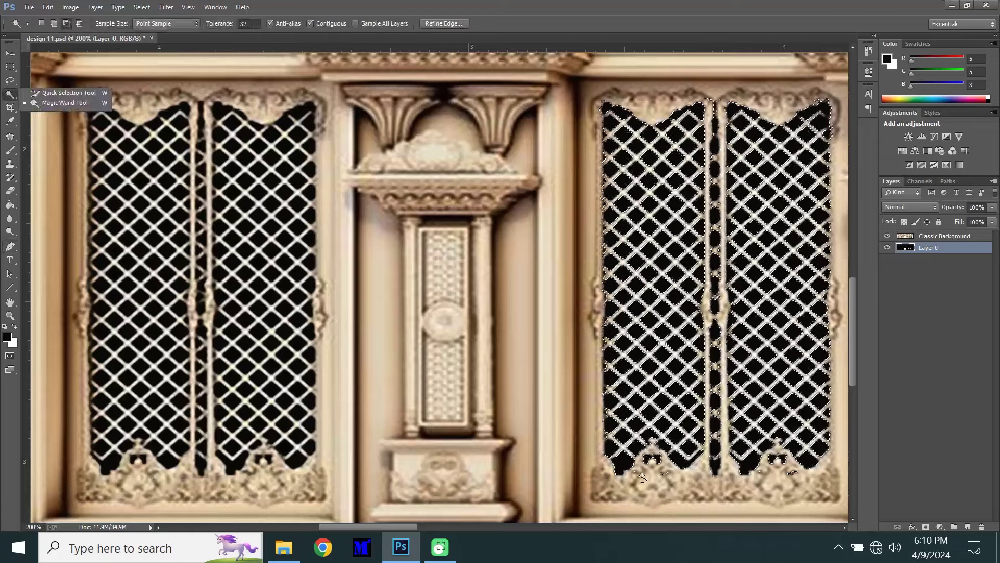
pyautogui.click(502, 211)
pyautogui.click(906, 236)
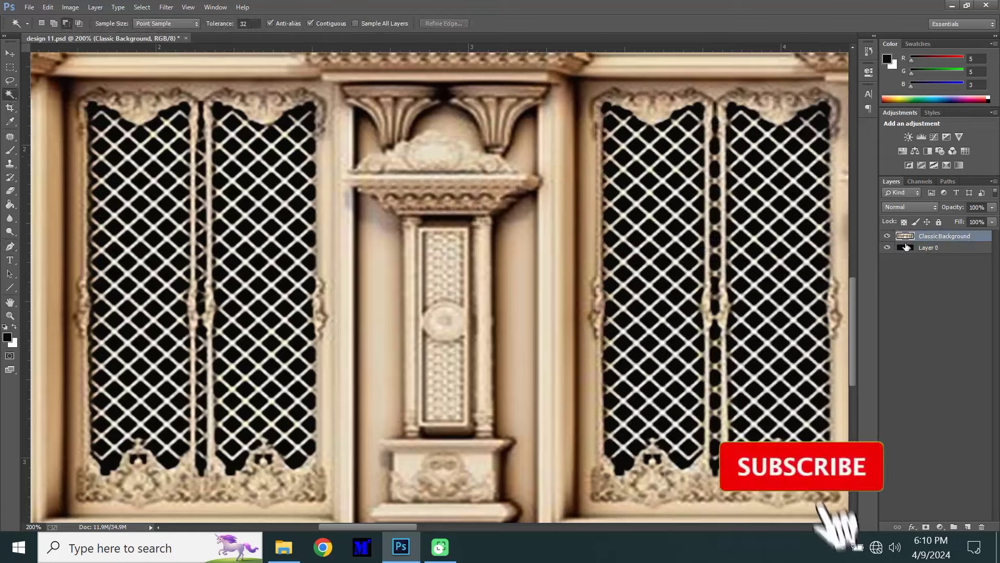
pyautogui.click(922, 248)
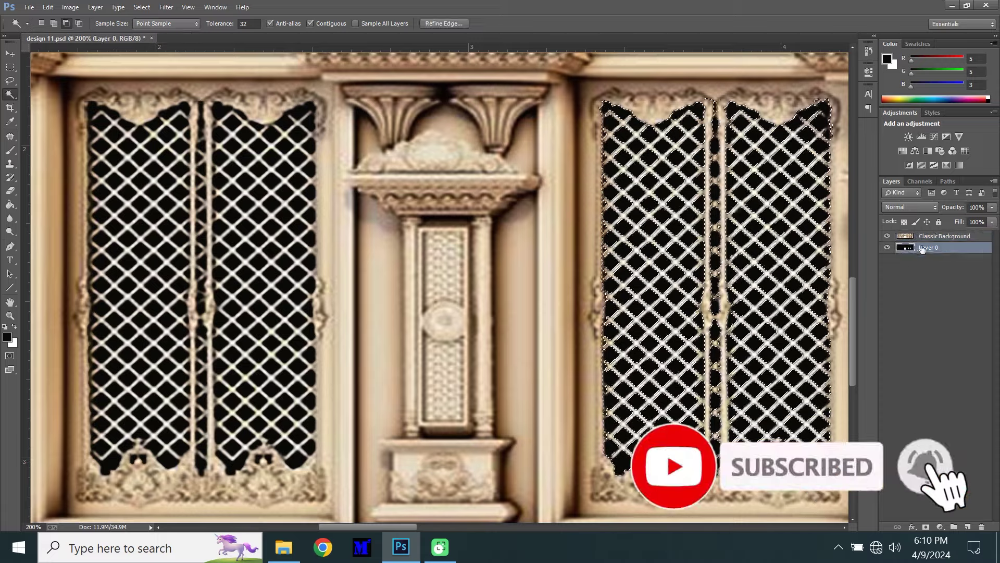
pyautogui.click(927, 236)
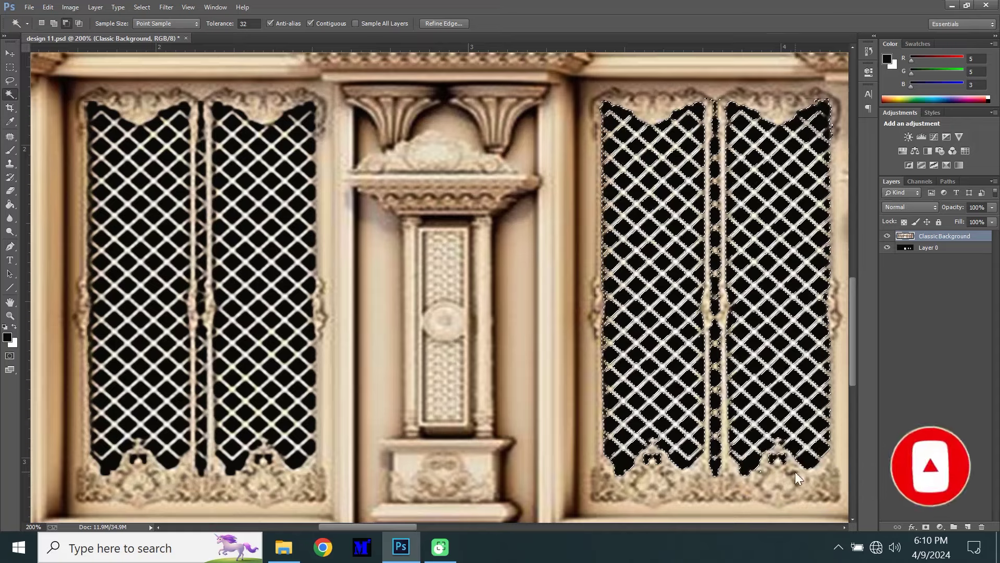
pyautogui.click(940, 271)
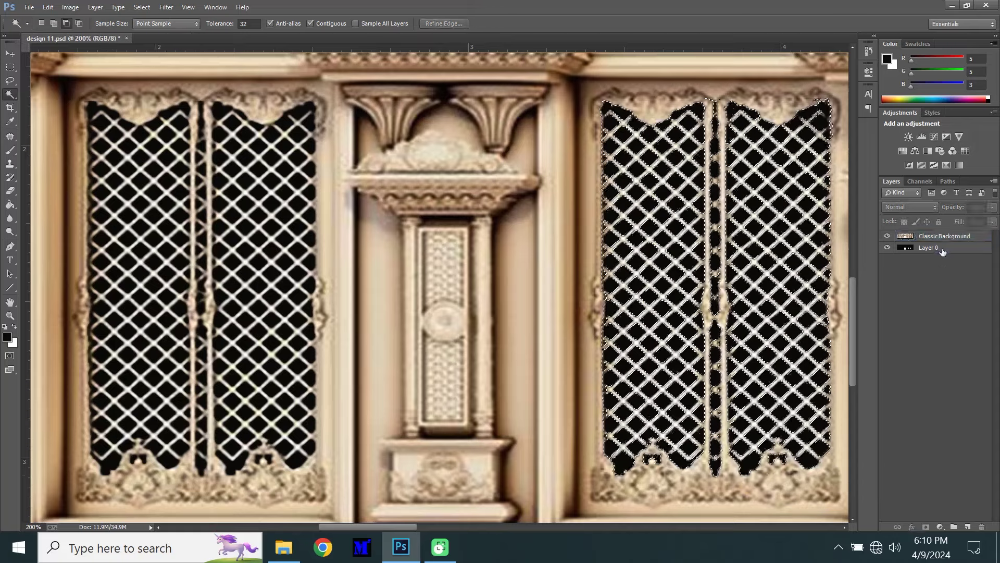
pyautogui.click(942, 251)
pyautogui.press('Delete')
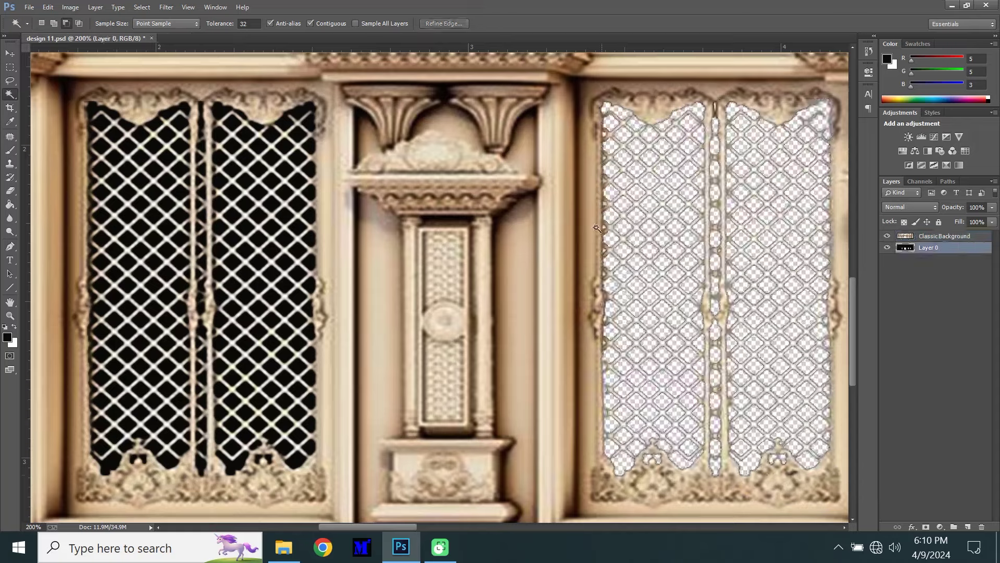
# Step: Draw a Pen path around the left-hand window, starting at its lower corner
pyautogui.click(11, 248)
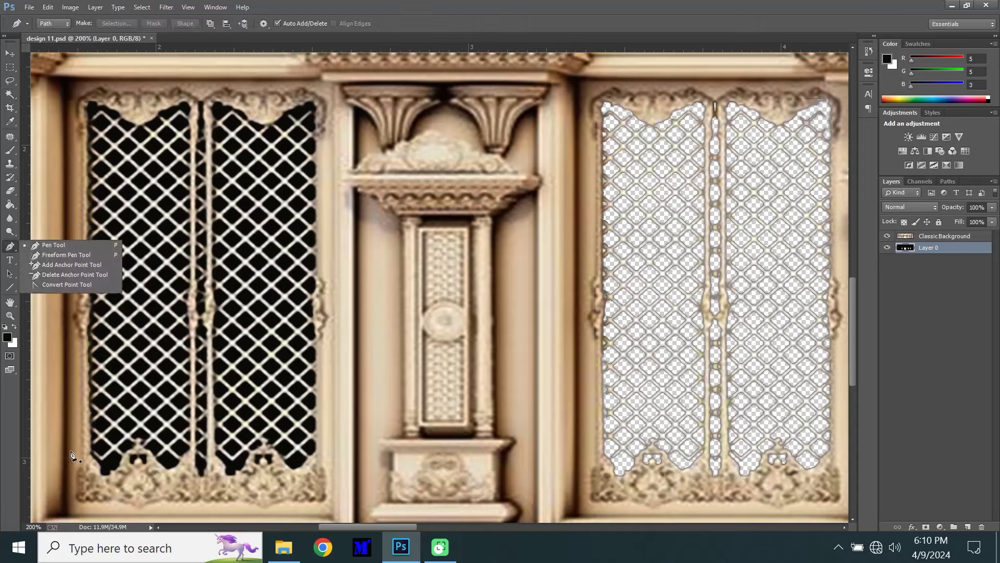
pyautogui.click(89, 458)
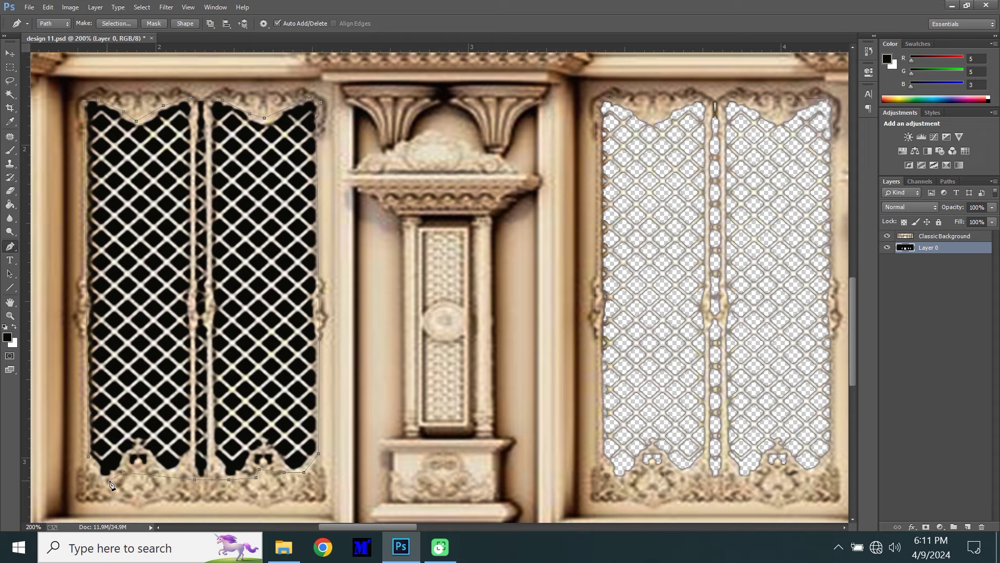
pyautogui.rightClick(215, 312)
# Step: Turn the left window's path into a selection and apply Color Range
pyautogui.click(306, 70)
pyautogui.click(556, 166)
pyautogui.click(141, 7)
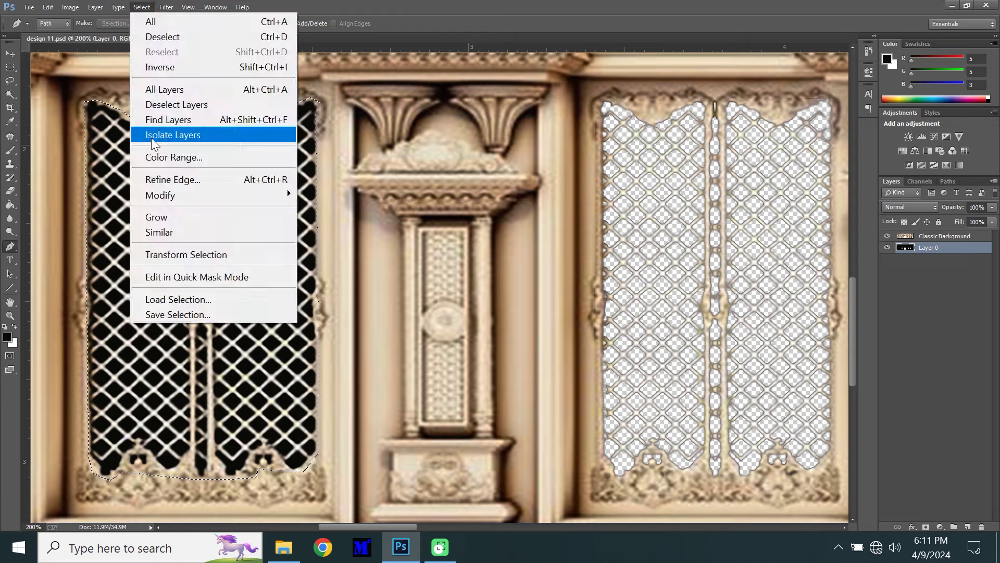
pyautogui.click(162, 154)
pyautogui.click(728, 178)
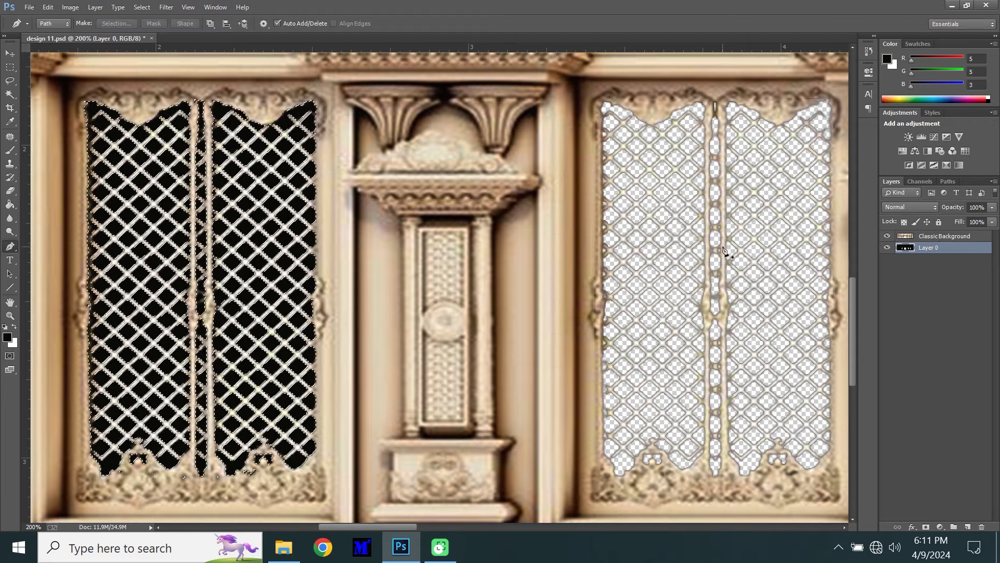
# Step: Delete the black fill inside the left window on Layer 0, redoing it after an undo
pyautogui.press('Delete')
pyautogui.hotkey('ctrl', 'z')
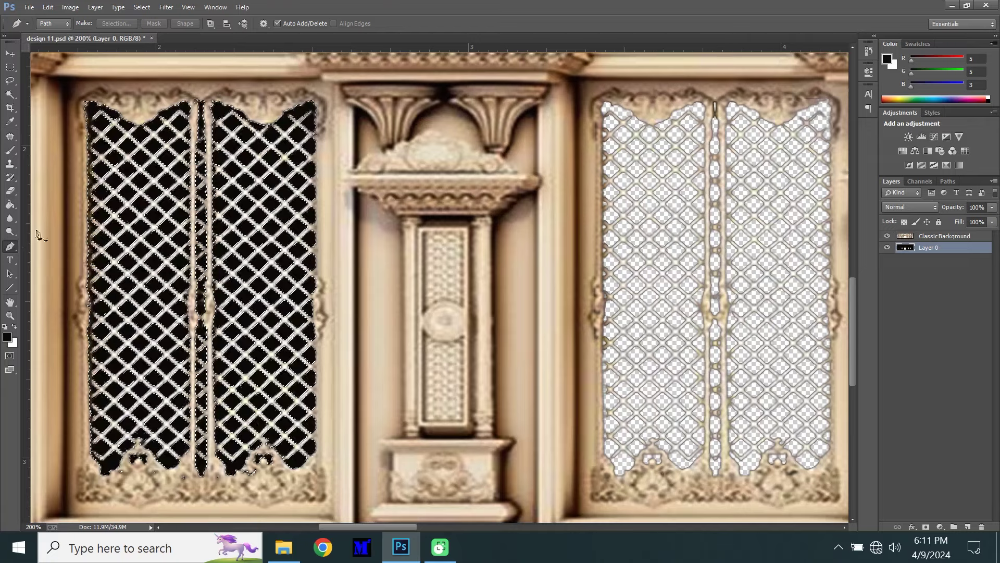
pyautogui.click(9, 94)
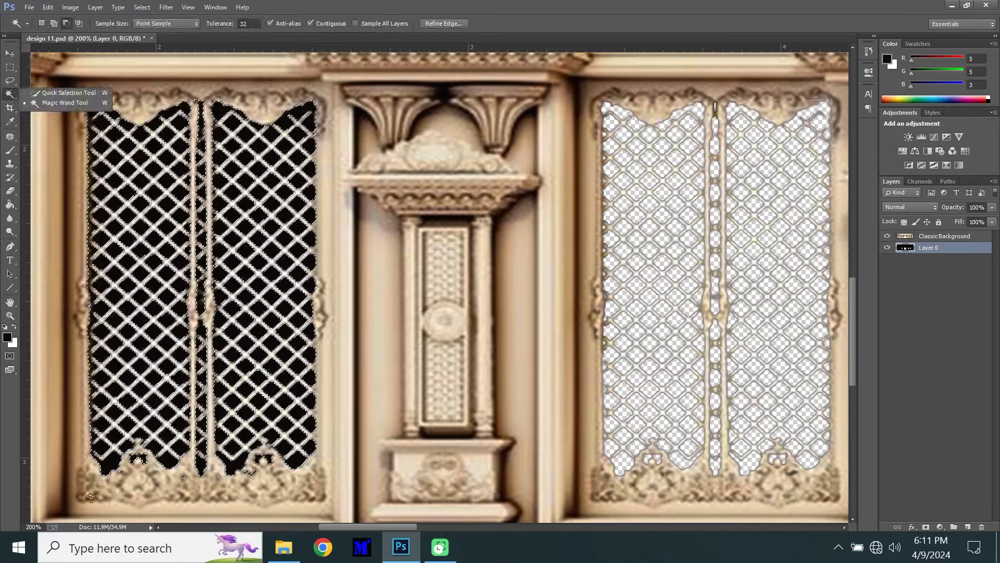
pyautogui.hotkey('alt', ']')
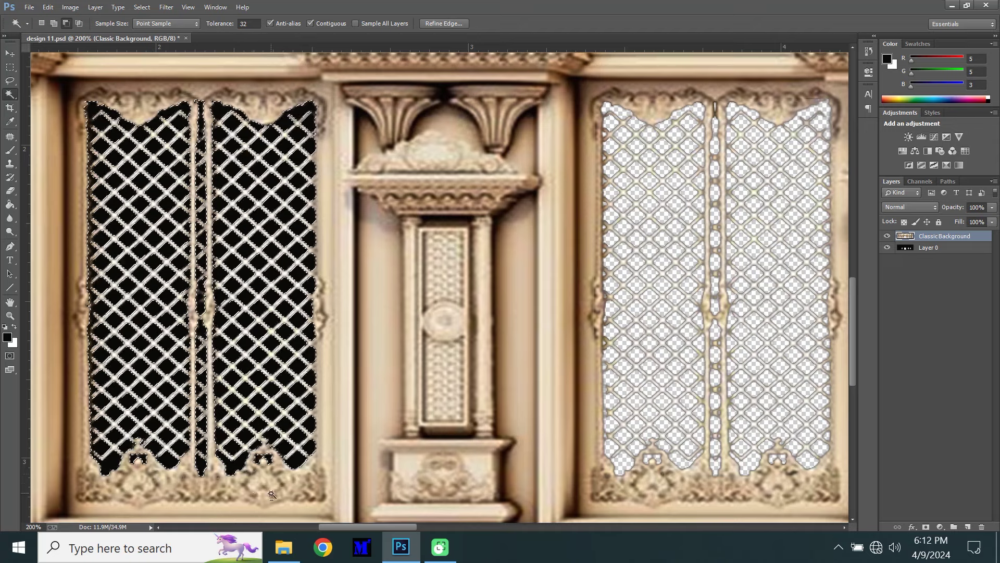
pyautogui.click(932, 248)
pyautogui.press('Delete')
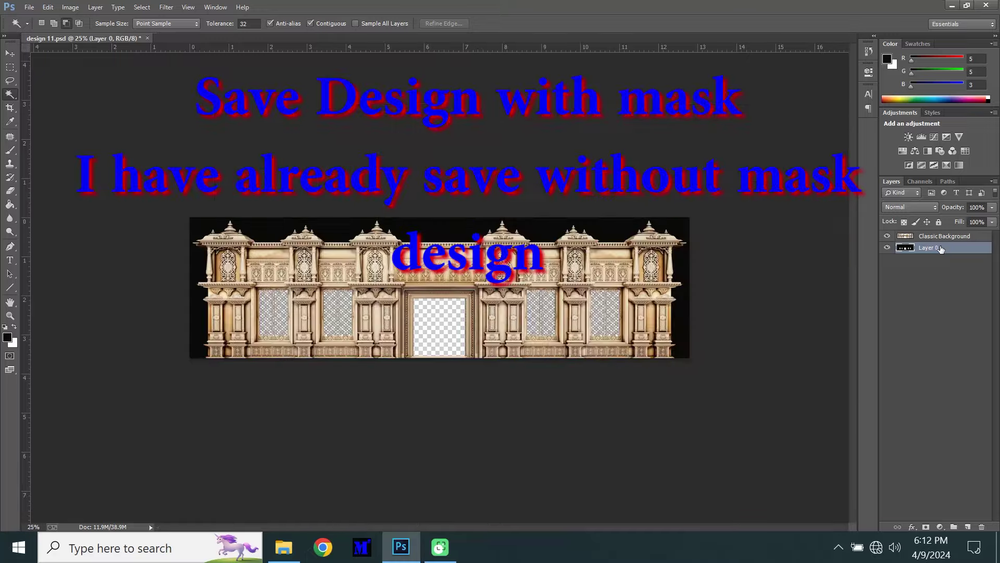
# Step: Deselect Layer 0, bring up Save As with the file type set to PNG, ready to enter the name
pyautogui.click(907, 320)
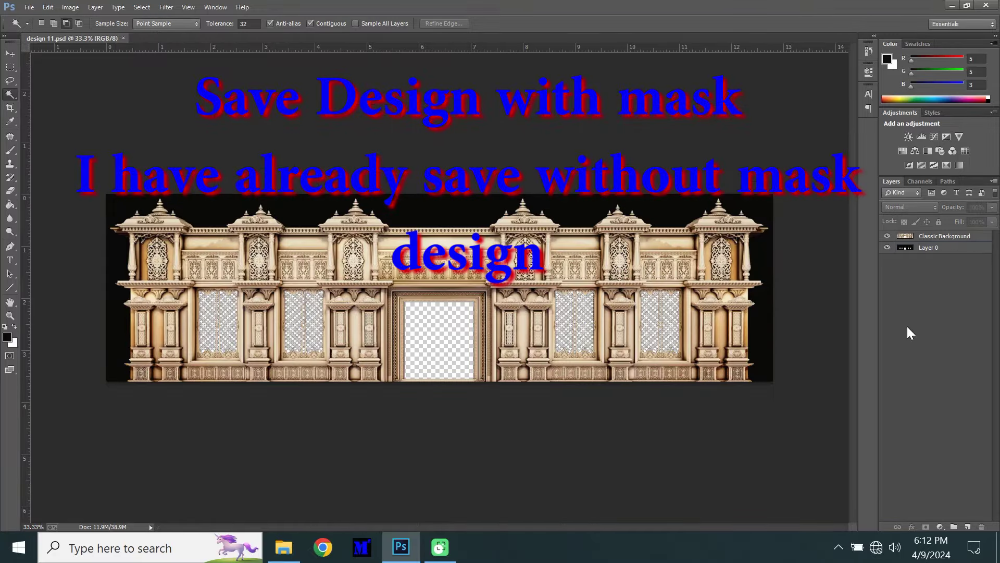
pyautogui.hotkey('ctrl', 'shift', 's')
pyautogui.click(354, 308)
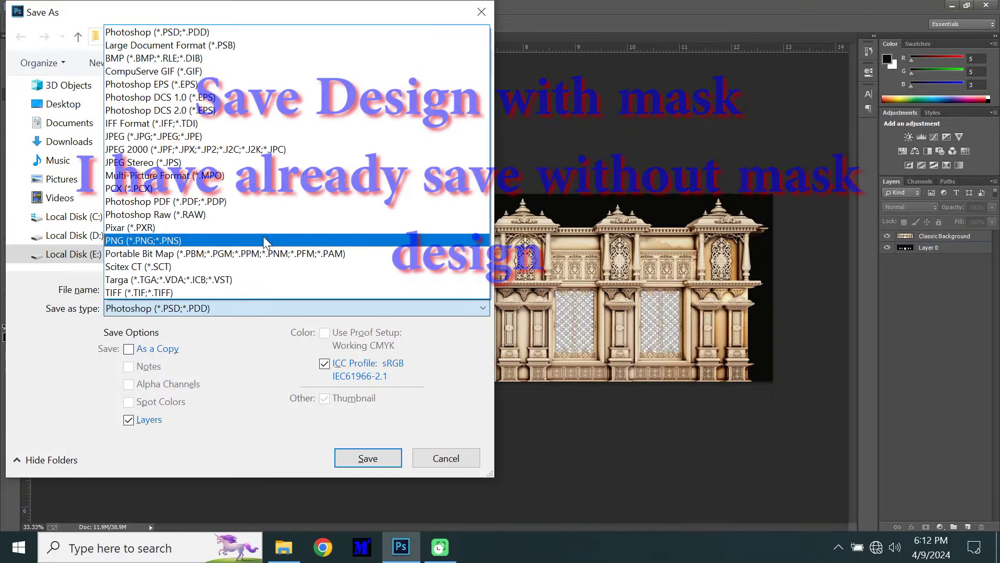
pyautogui.click(216, 240)
pyautogui.click(161, 295)
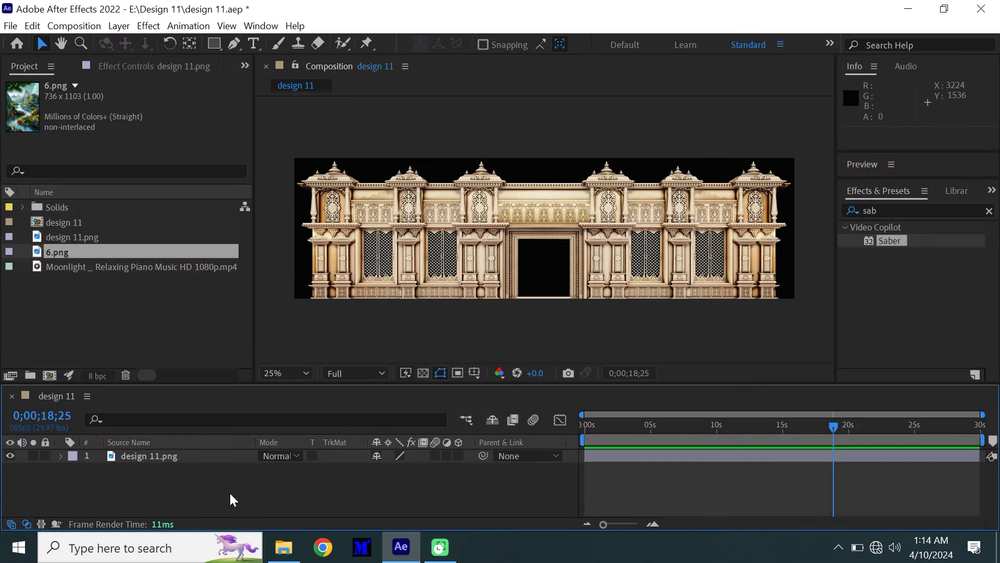
# Step: At 50% zoom, draw a Pen line along the top cornice from left to the facade's right edge
pyautogui.click(234, 45)
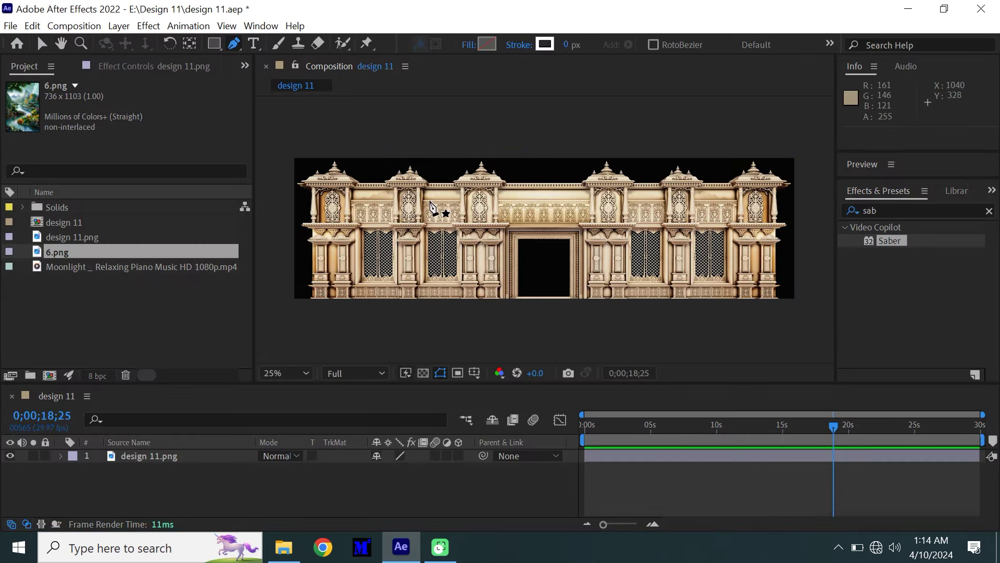
pyautogui.press('`')
pyautogui.press('.')
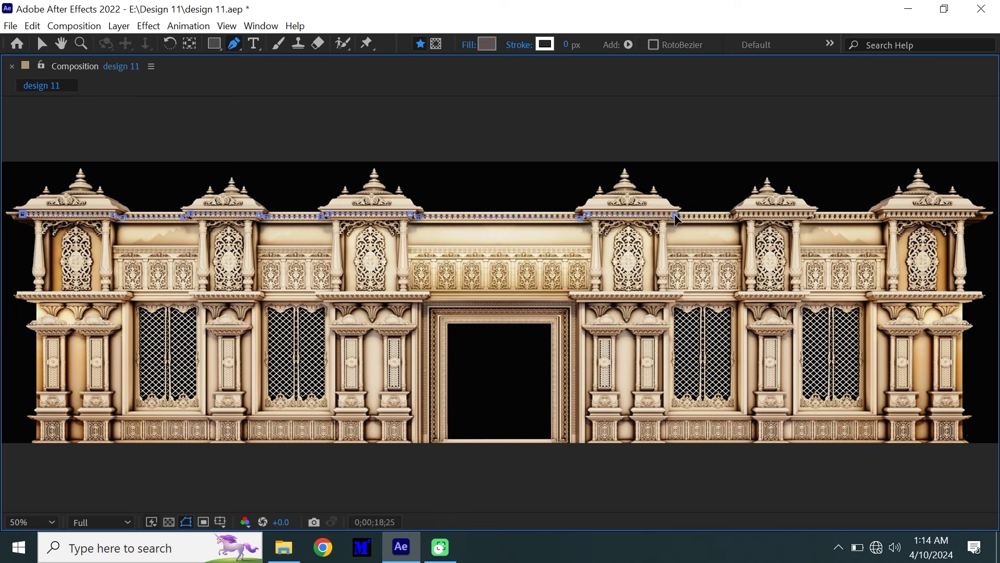
pyautogui.click(739, 215)
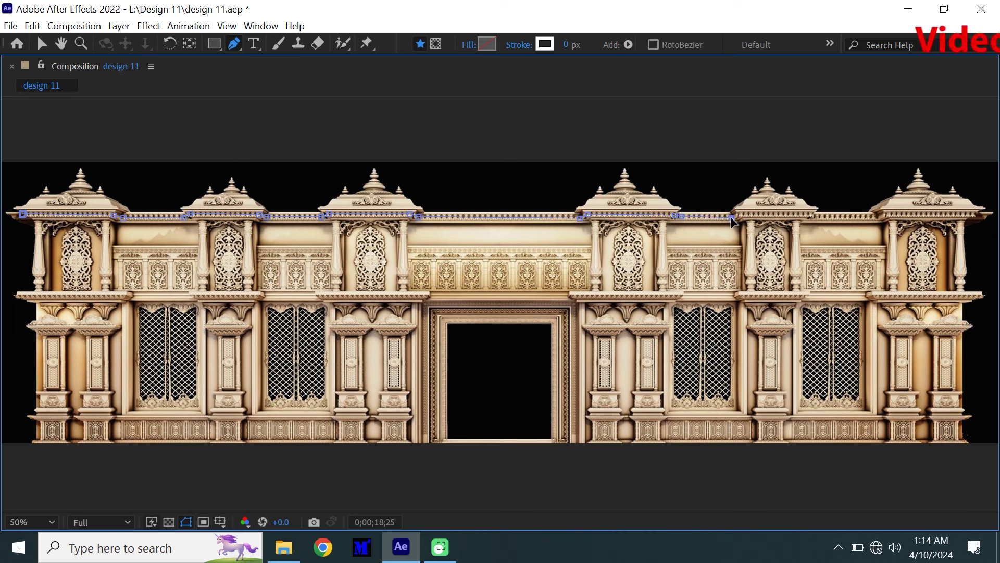
pyautogui.click(811, 215)
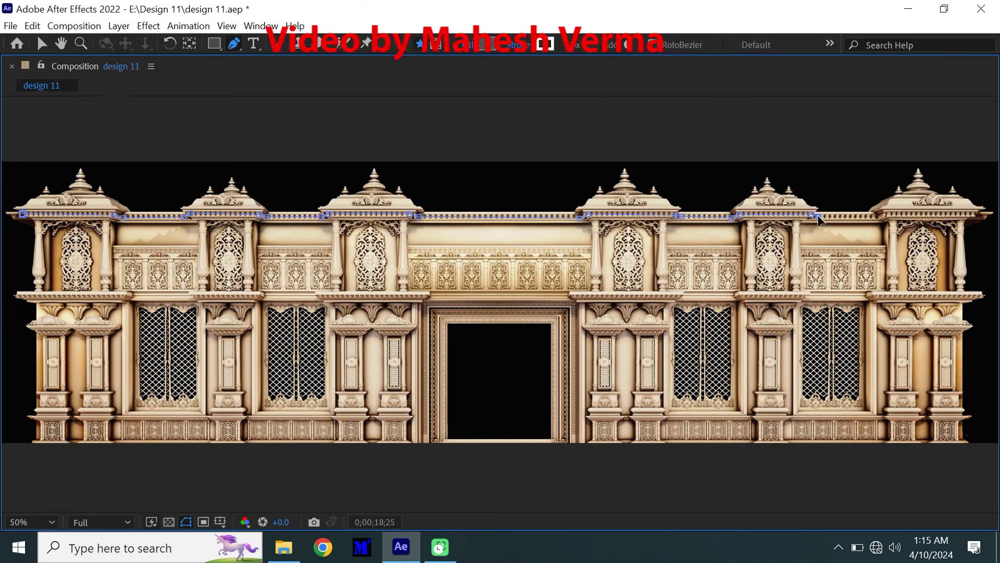
pyautogui.click(876, 216)
pyautogui.click(887, 215)
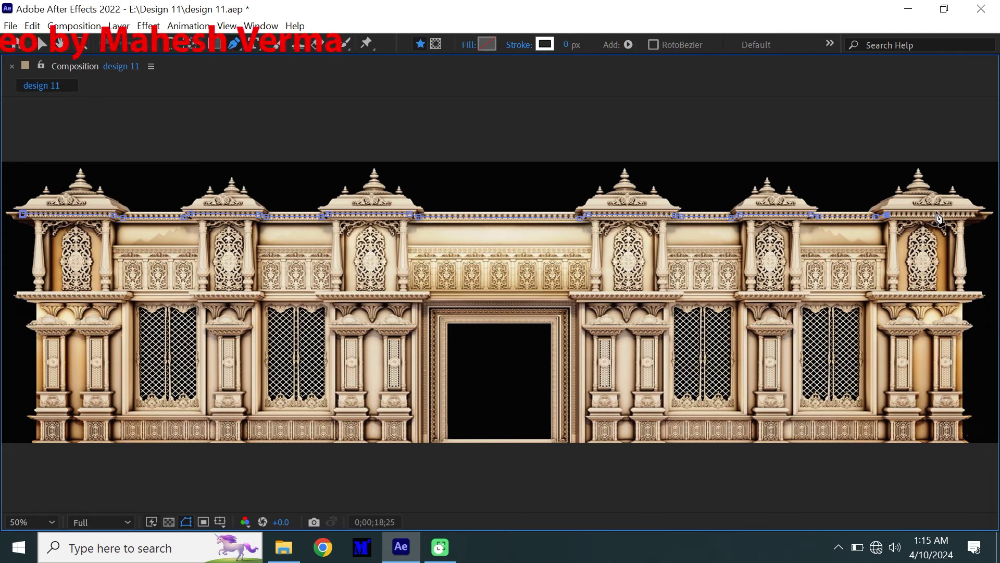
pyautogui.click(976, 214)
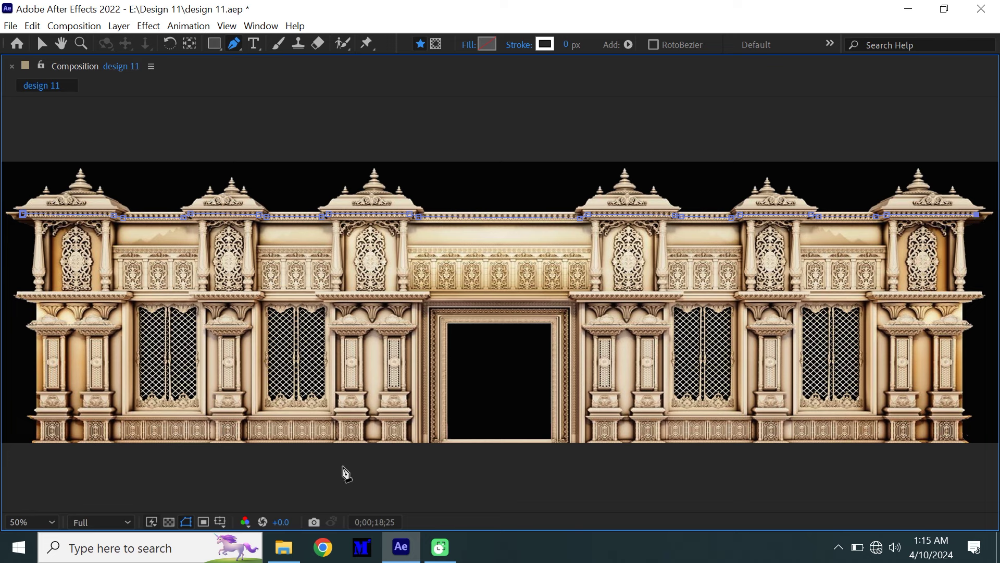
# Step: Draw a new shape-layer line from the lower cornice's left edge partway along it
pyautogui.press('`')
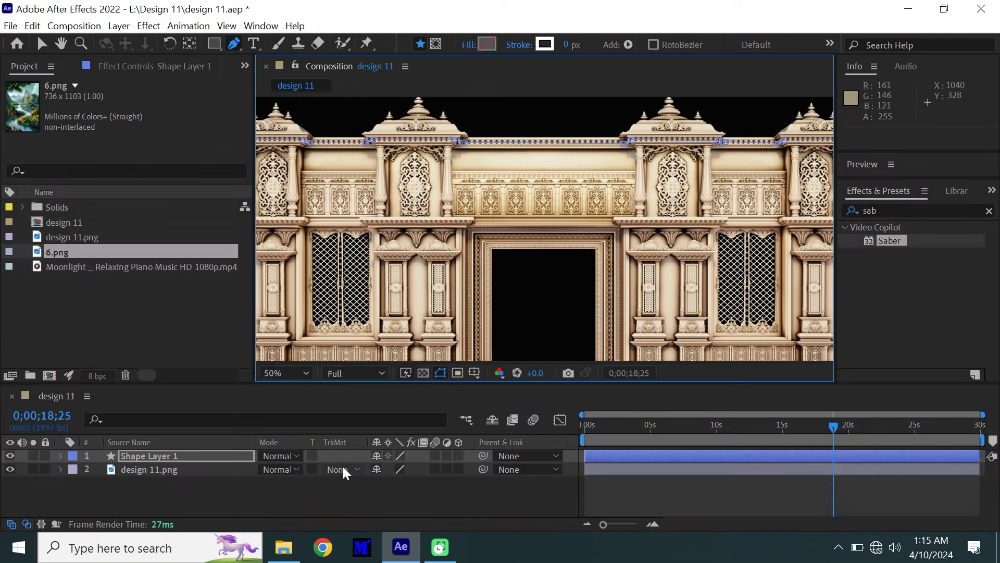
pyautogui.click(305, 495)
pyautogui.press('`')
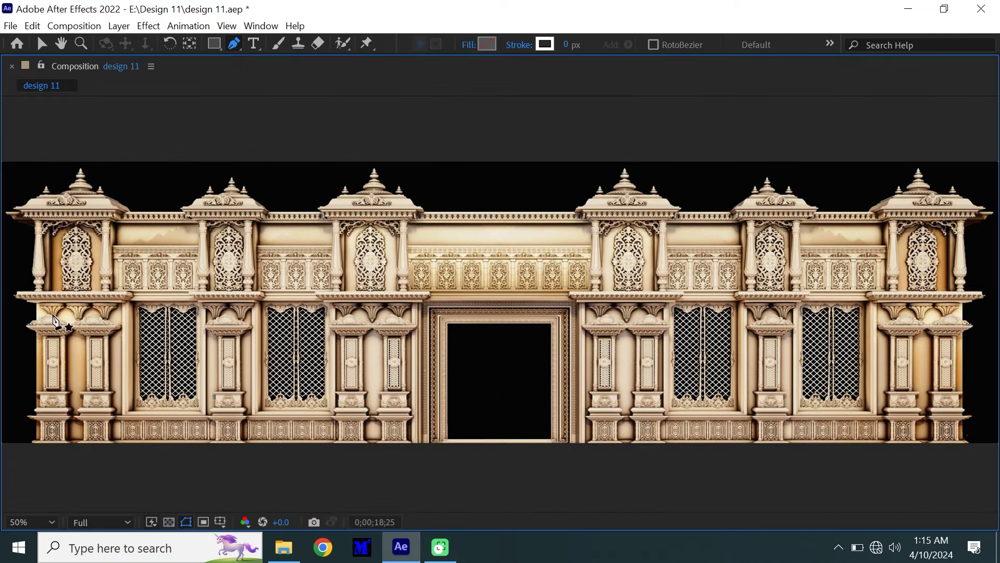
pyautogui.click(17, 293)
pyautogui.click(126, 294)
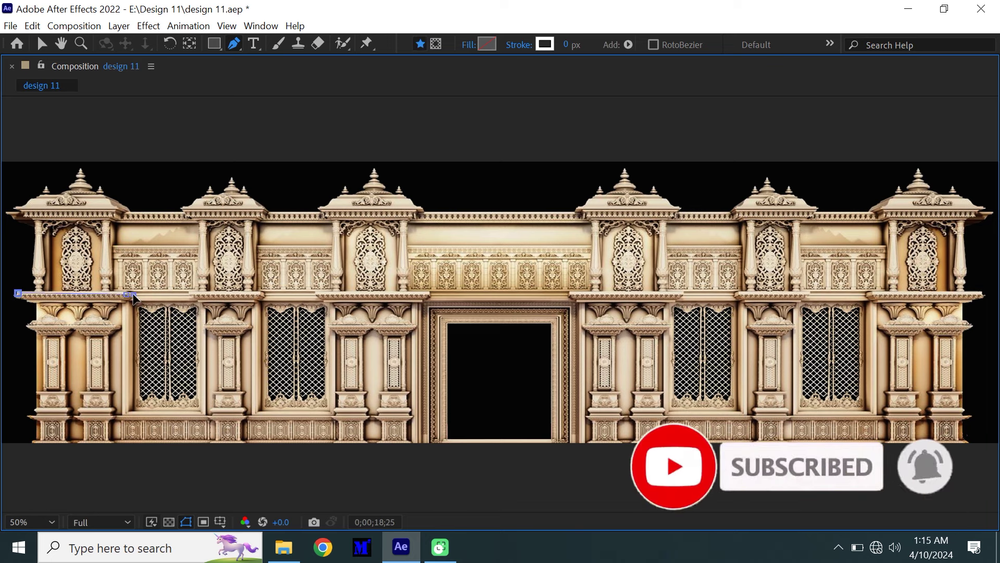
pyautogui.press('`')
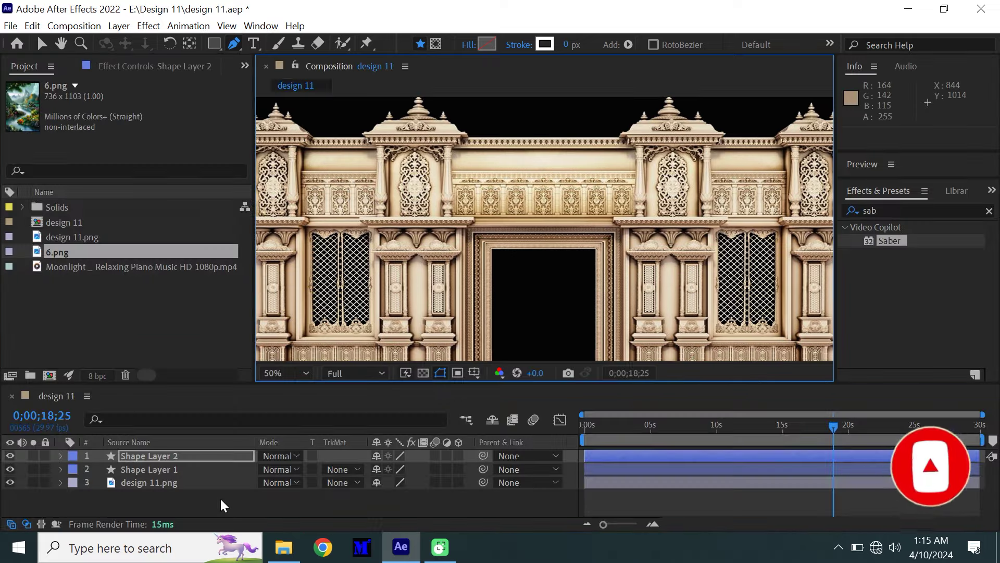
pyautogui.press('`')
pyautogui.press('`')
pyautogui.press('`')
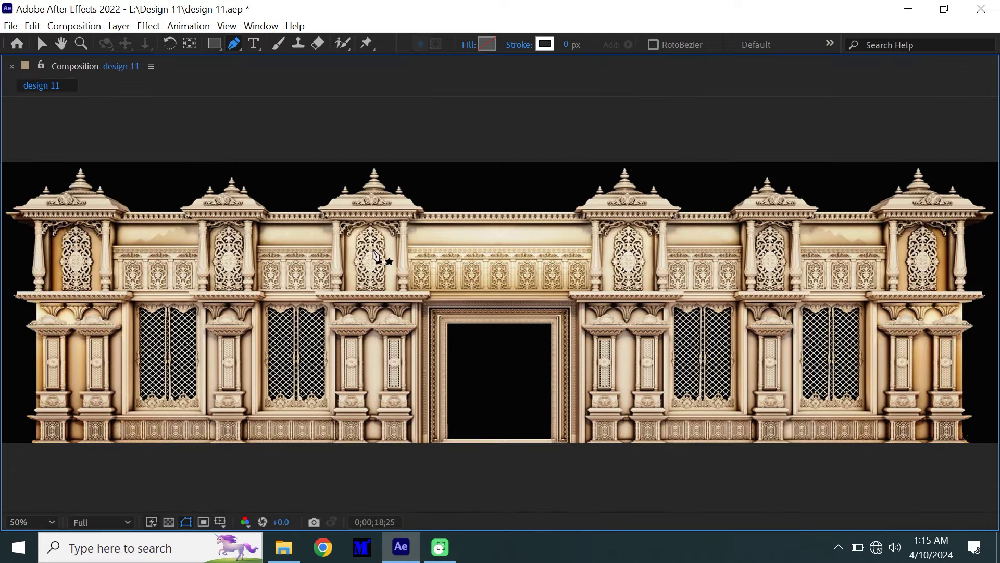
# Step: Draw two more lines: on the next cornice section and on the ledge ending at the gate's left edge
pyautogui.click(190, 293)
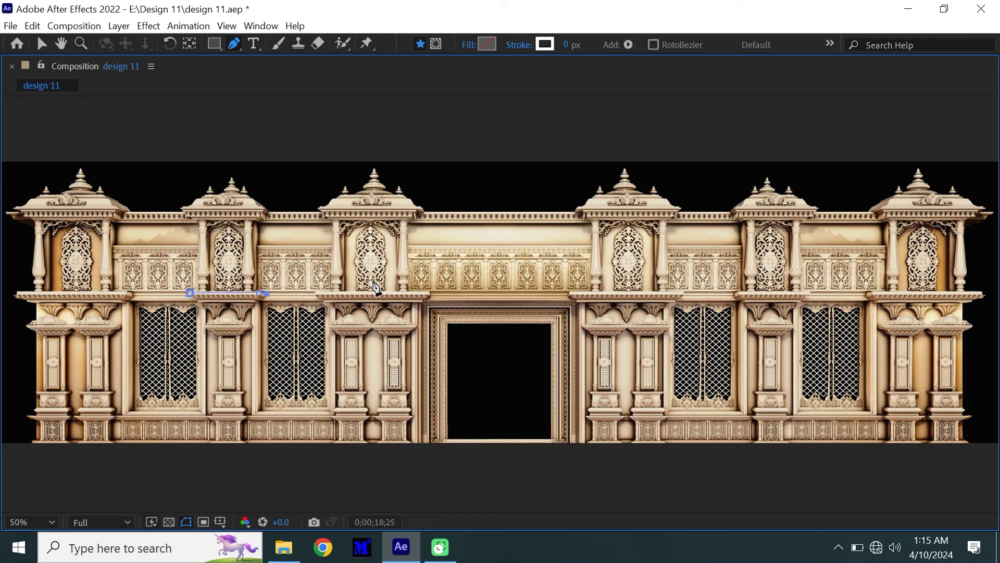
pyautogui.press('`')
pyautogui.click(304, 505)
pyautogui.press('`')
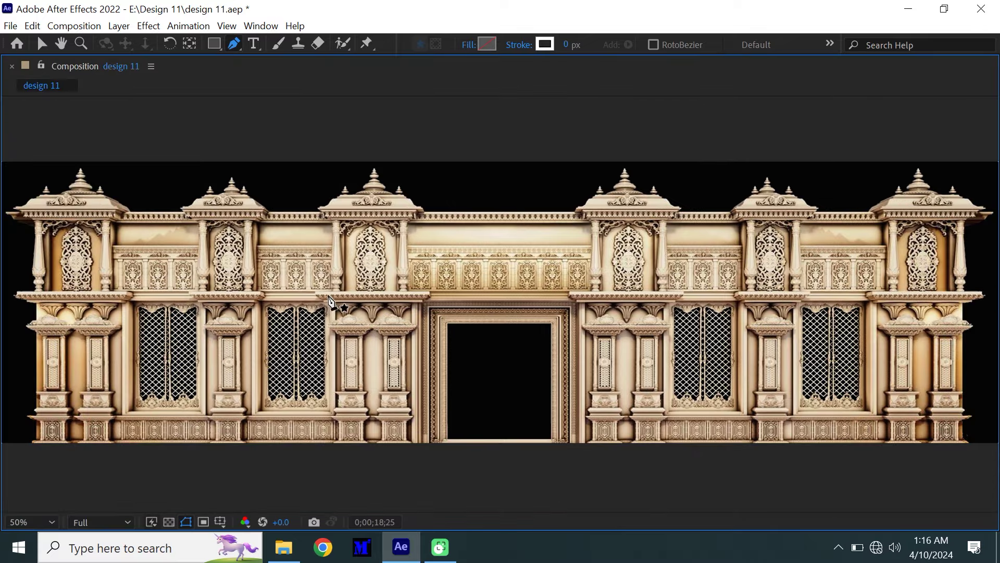
pyautogui.click(316, 293)
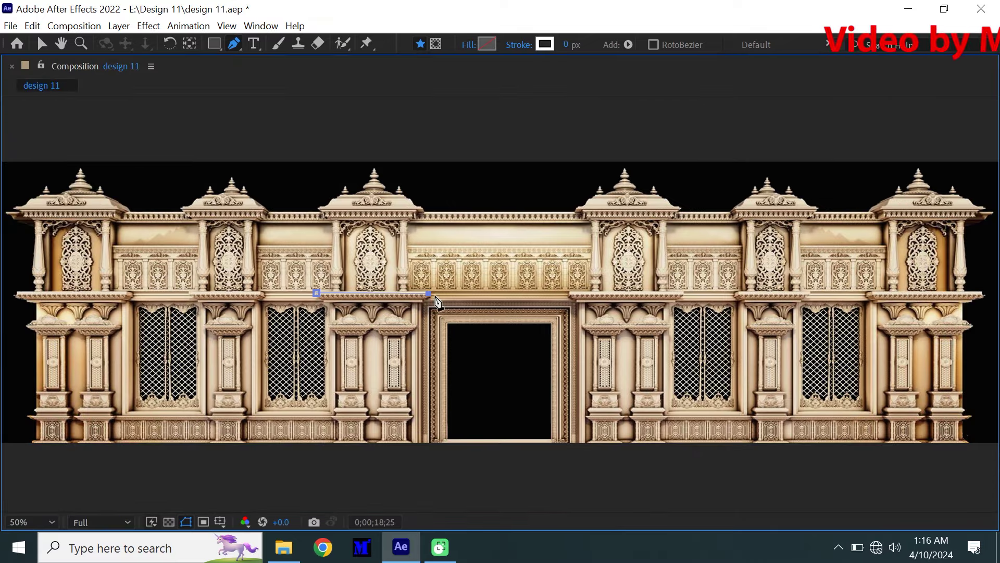
pyautogui.hotkey('ctrl', 'z')
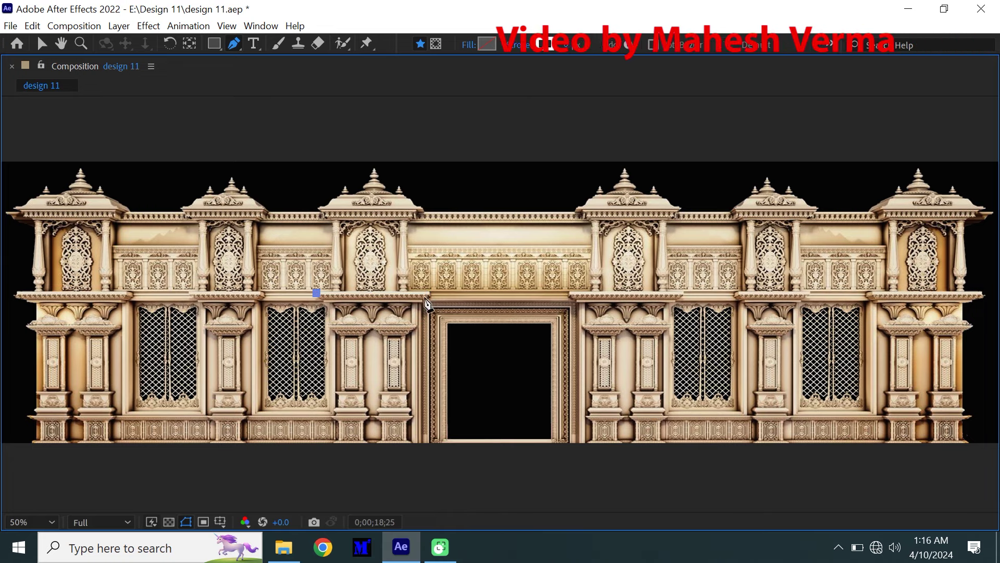
pyautogui.click(428, 294)
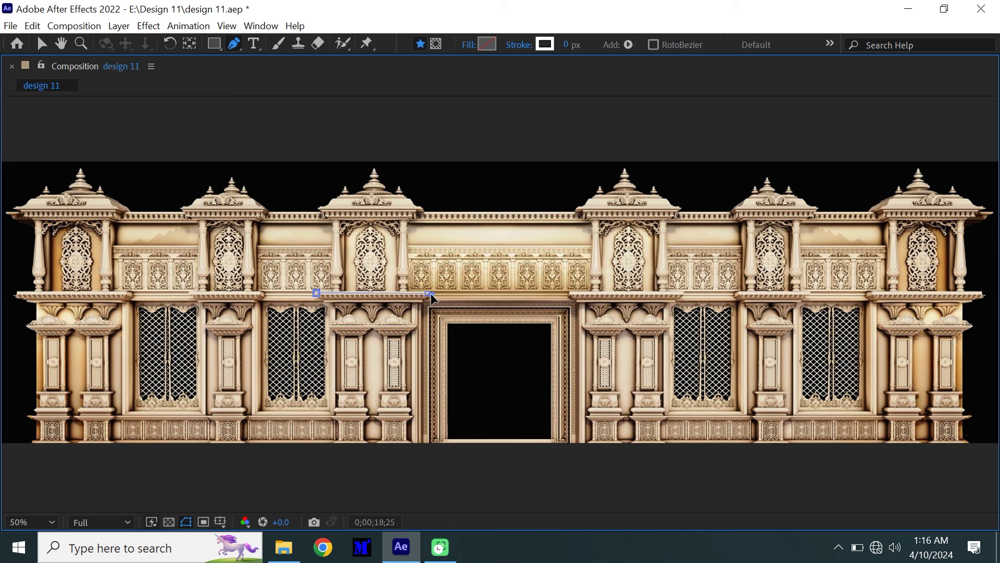
pyautogui.press('`')
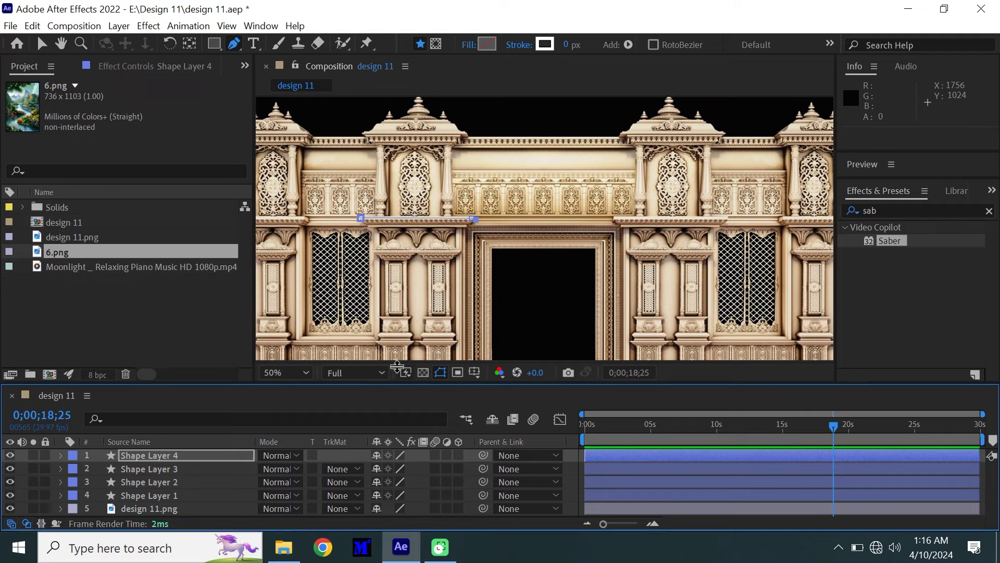
# Step: Draw a shape-layer line along the cornice section just right of the central gate
pyautogui.moveTo(396, 384); pyautogui.dragTo(397, 362)
pyautogui.press('`')
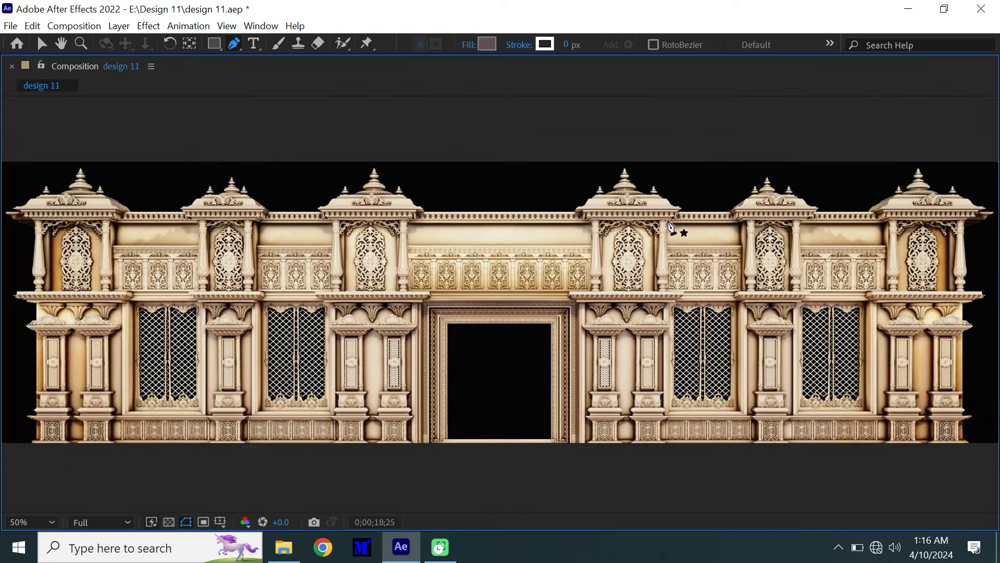
pyautogui.click(568, 295)
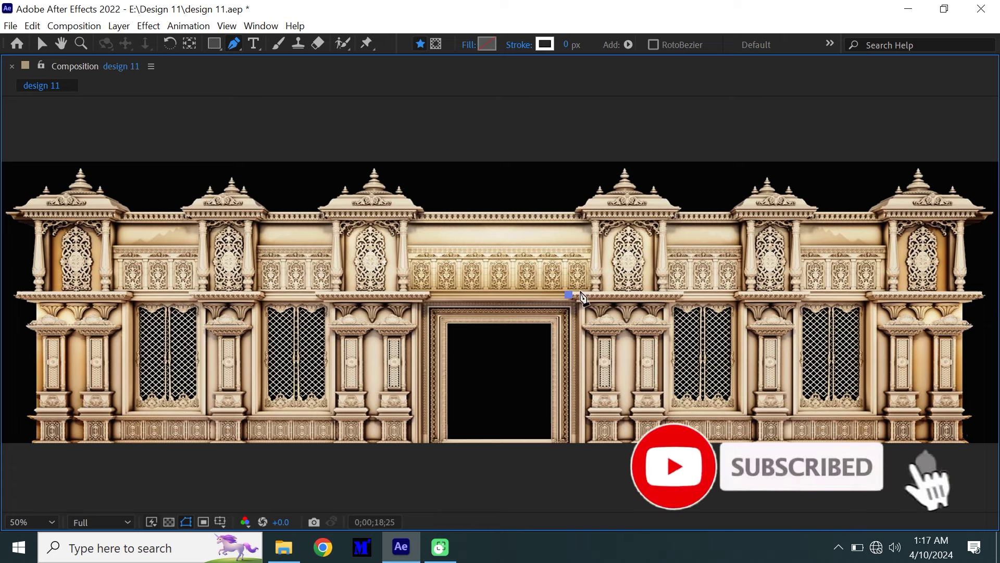
pyautogui.click(683, 294)
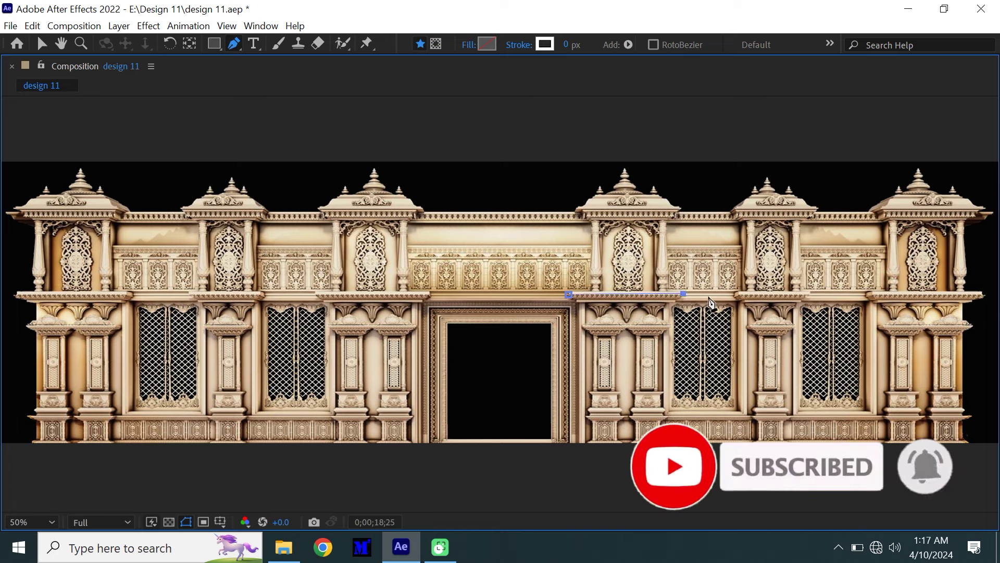
pyautogui.press('`')
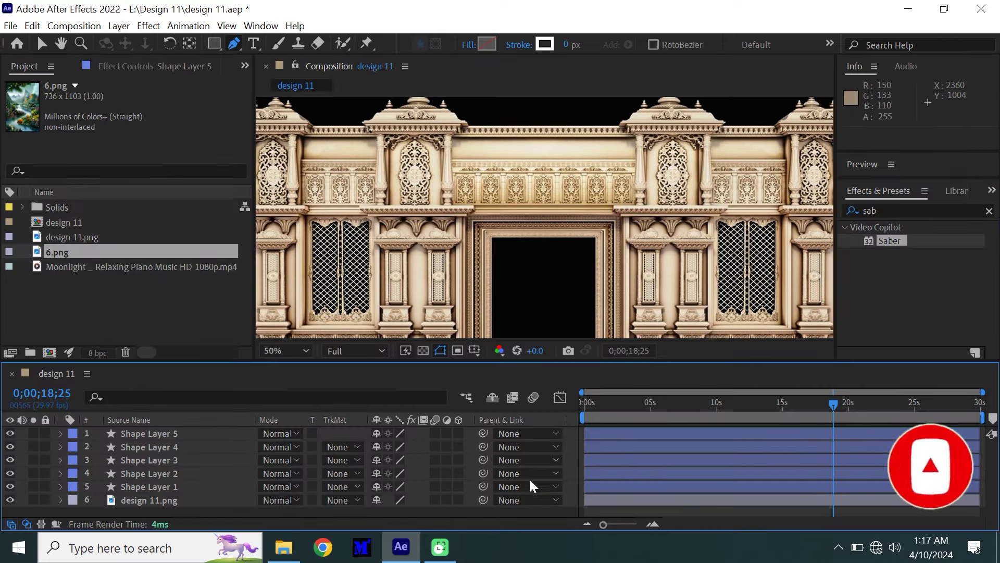
pyautogui.press('`')
# Step: Add lines farther along the right cornice toward the facade's end, then zoom out to 25%
pyautogui.click(735, 294)
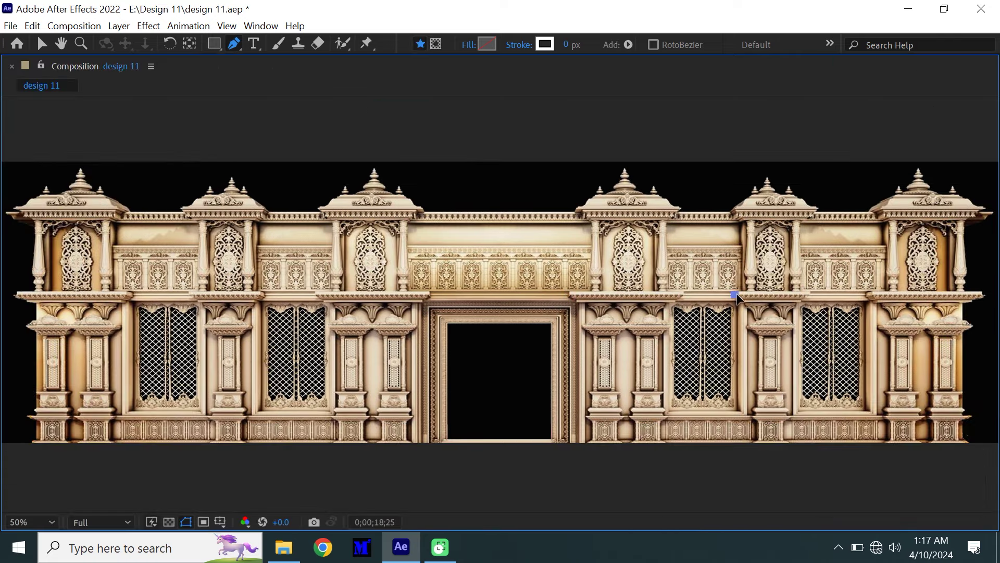
pyautogui.click(742, 293)
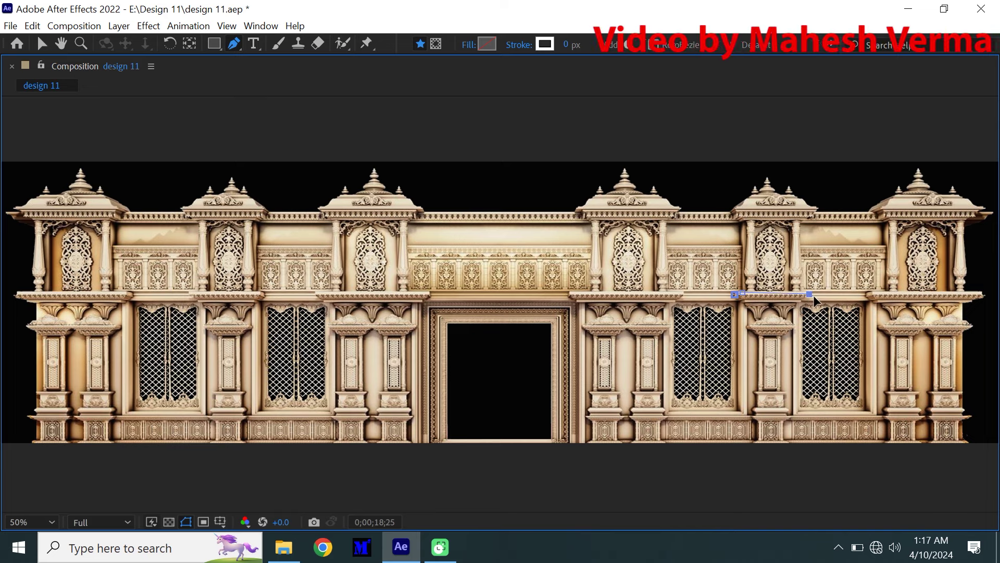
pyautogui.press('`')
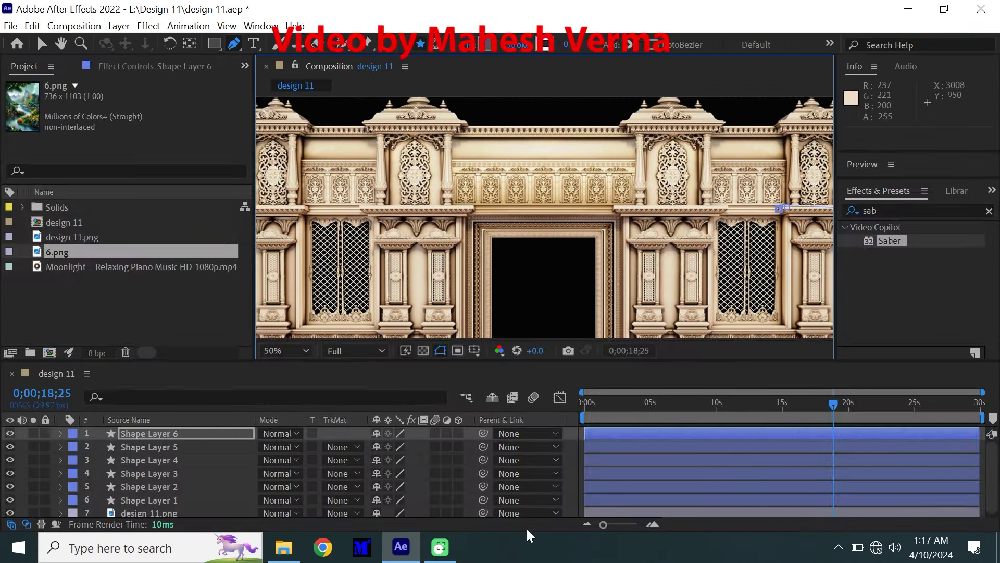
pyautogui.click(526, 522)
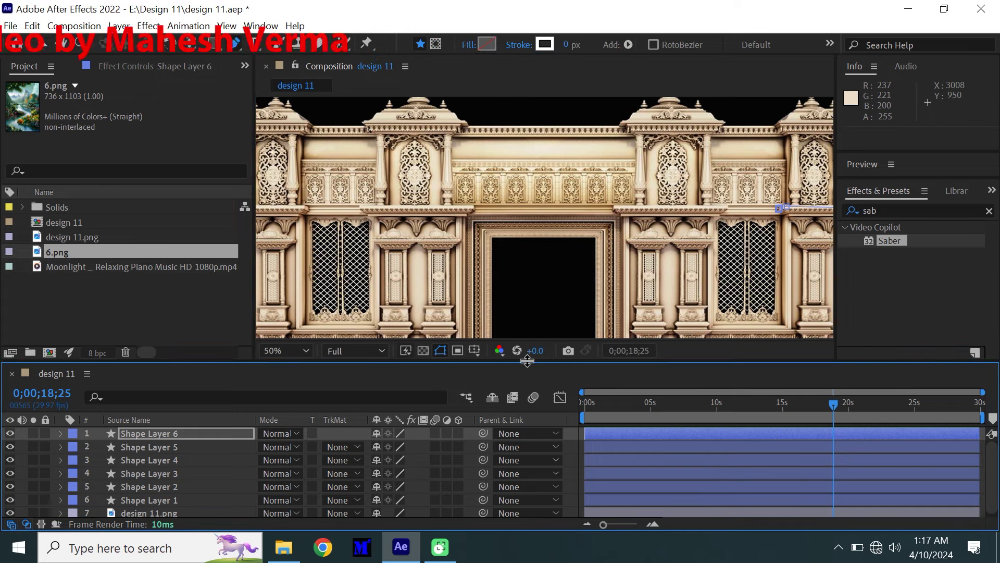
pyautogui.press('`')
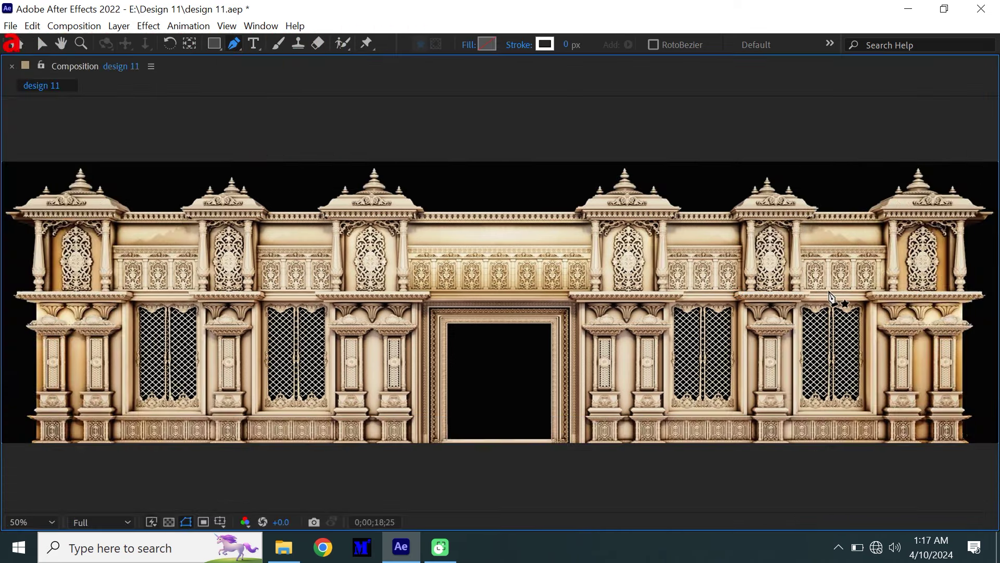
pyautogui.click(867, 296)
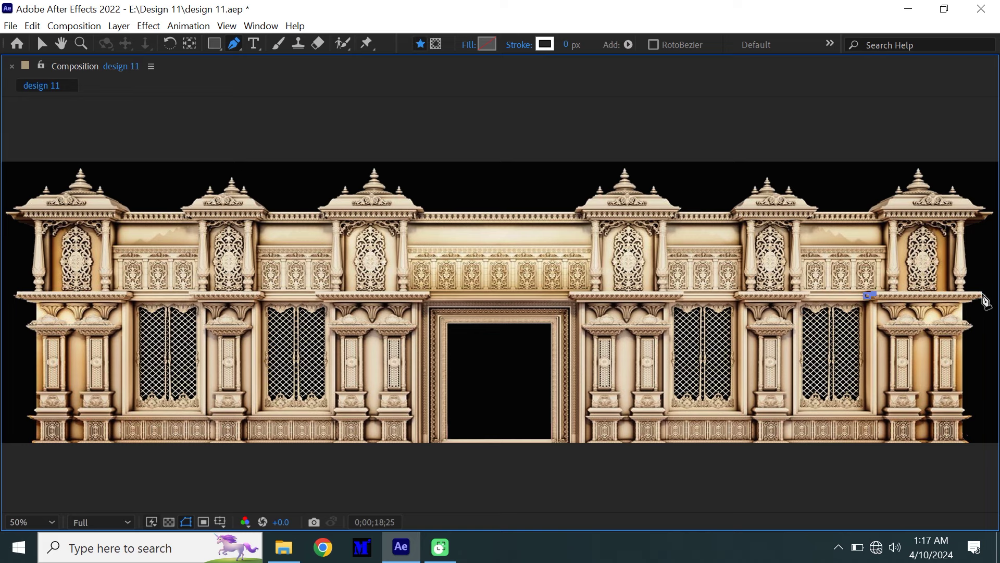
pyautogui.press('`')
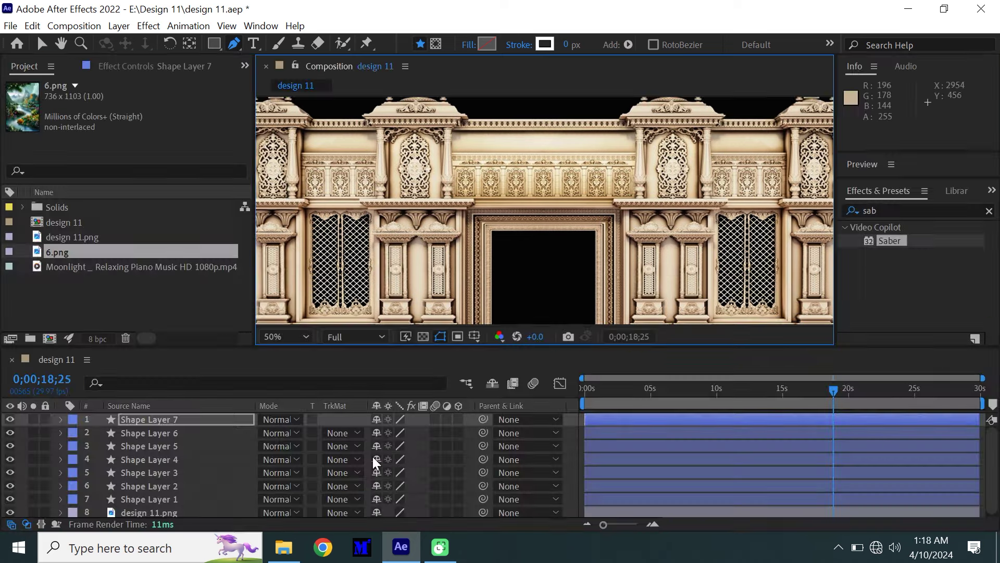
pyautogui.moveTo(289, 346); pyautogui.dragTo(288, 311)
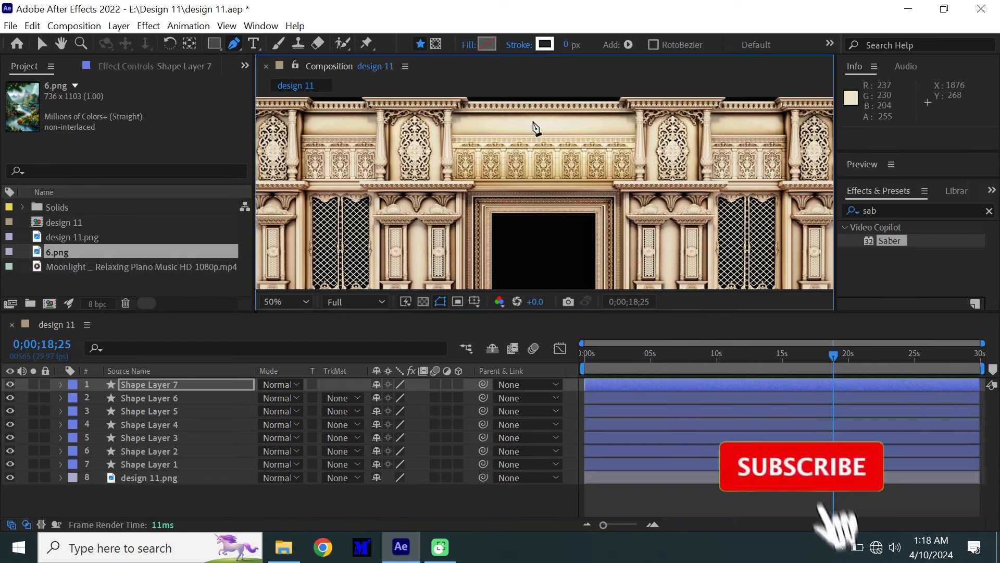
pyautogui.press(',')
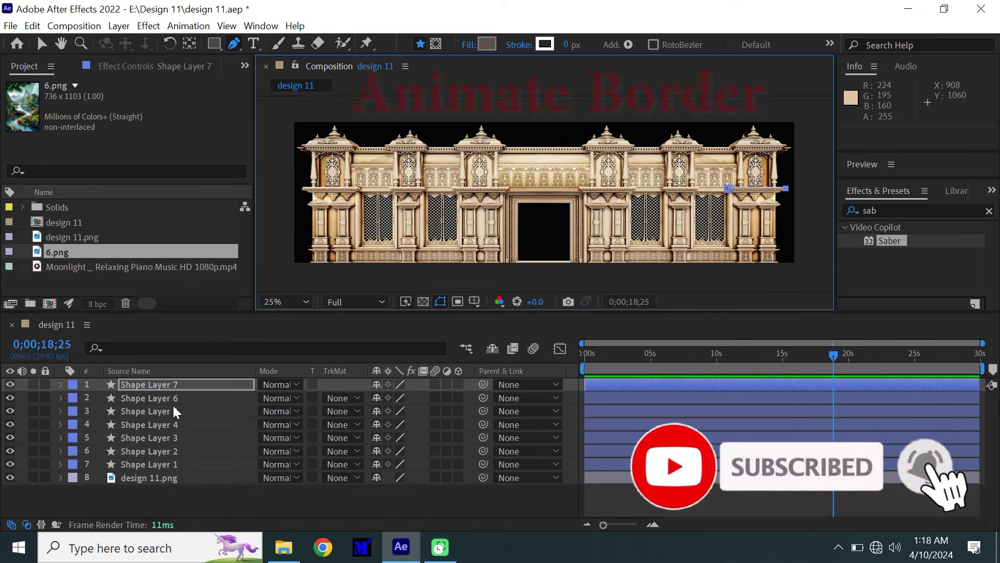
# Step: Expand Shape Layer 1's contents down to the Shape 1 Stroke 1 settings
pyautogui.click(170, 463)
pyautogui.click(60, 464)
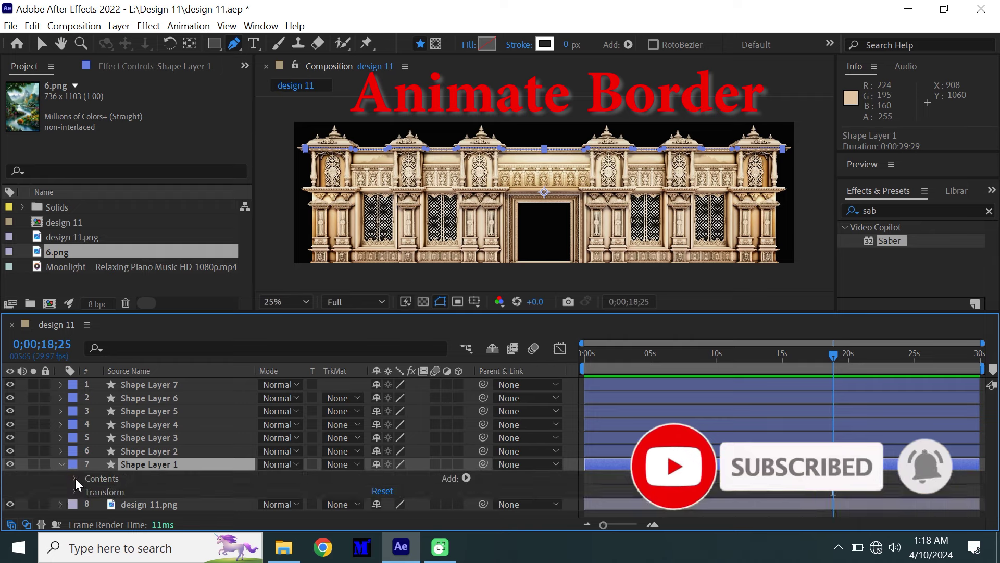
pyautogui.click(75, 477)
pyautogui.click(89, 490)
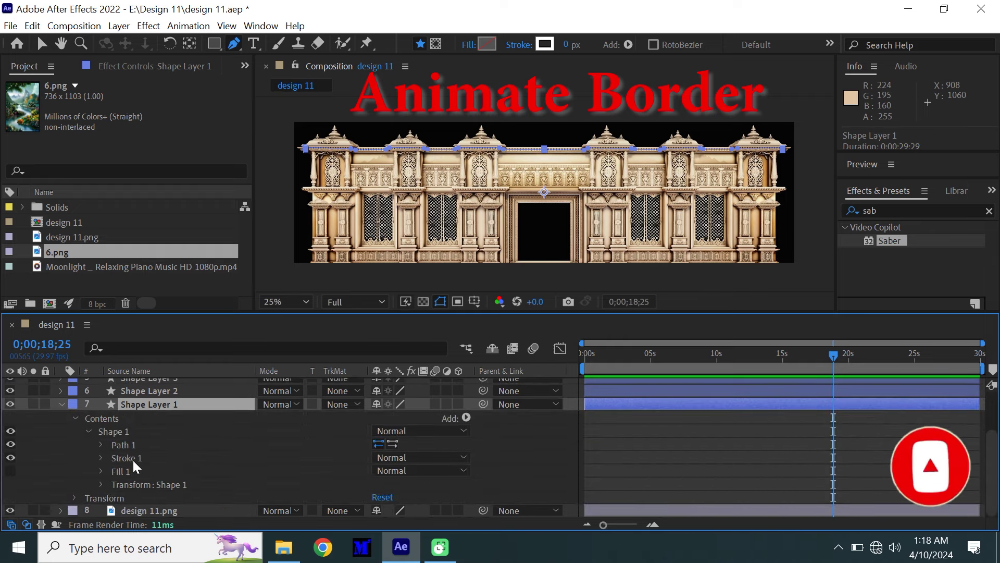
pyautogui.click(99, 458)
# Step: Set the Stroke 1 colour to a bright yellow (DBD300)
pyautogui.click(387, 412)
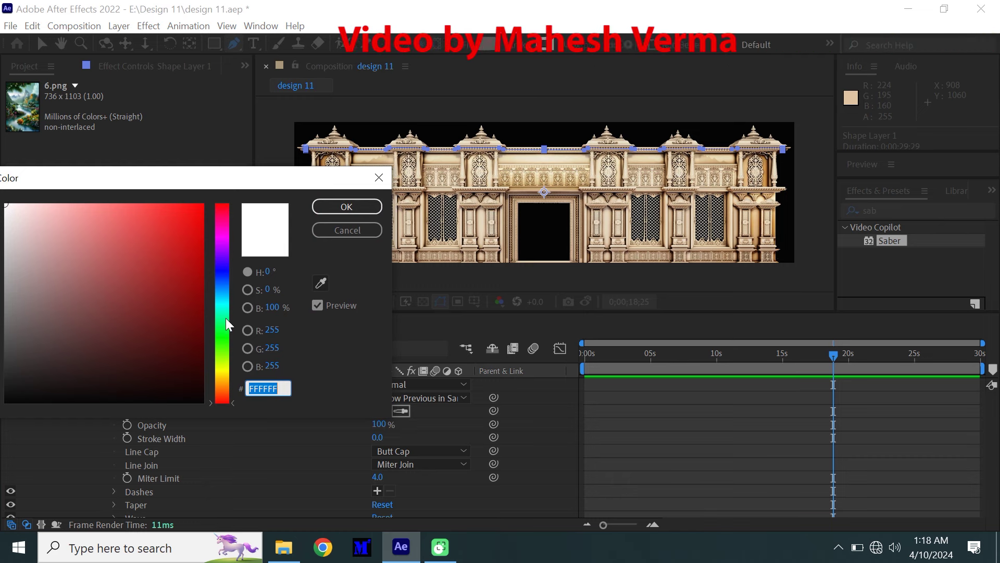
pyautogui.click(223, 370)
pyautogui.click(208, 261)
pyautogui.moveTo(208, 261); pyautogui.dragTo(208, 230)
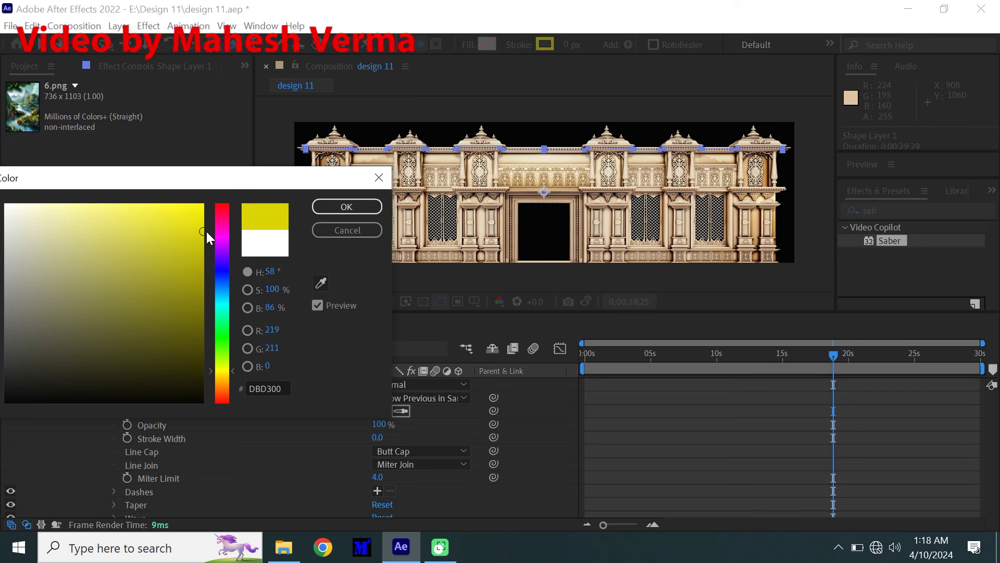
pyautogui.click(346, 206)
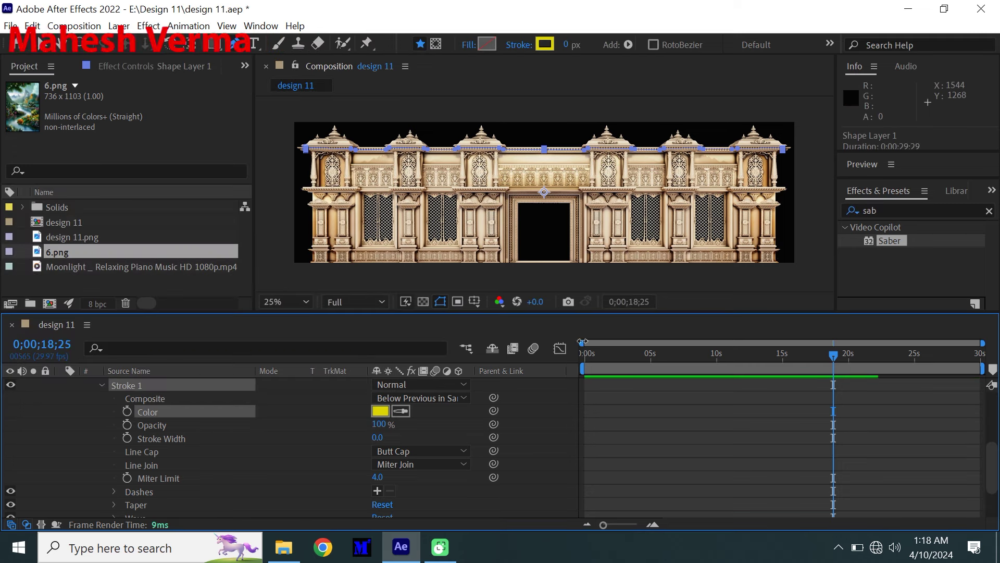
# Step: Set the stroke width to 20 px and add a dash entry
pyautogui.press('Home')
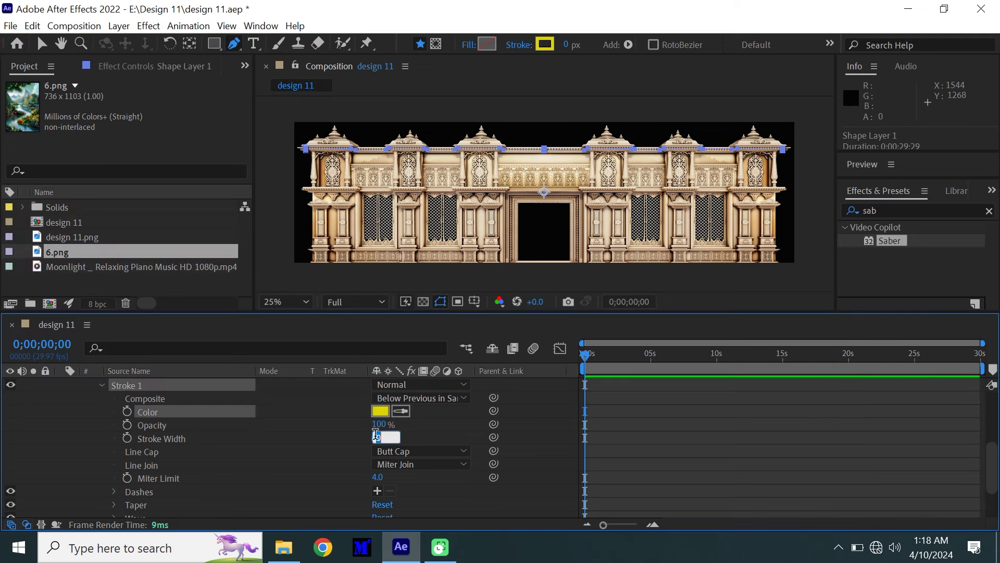
pyautogui.click(311, 446)
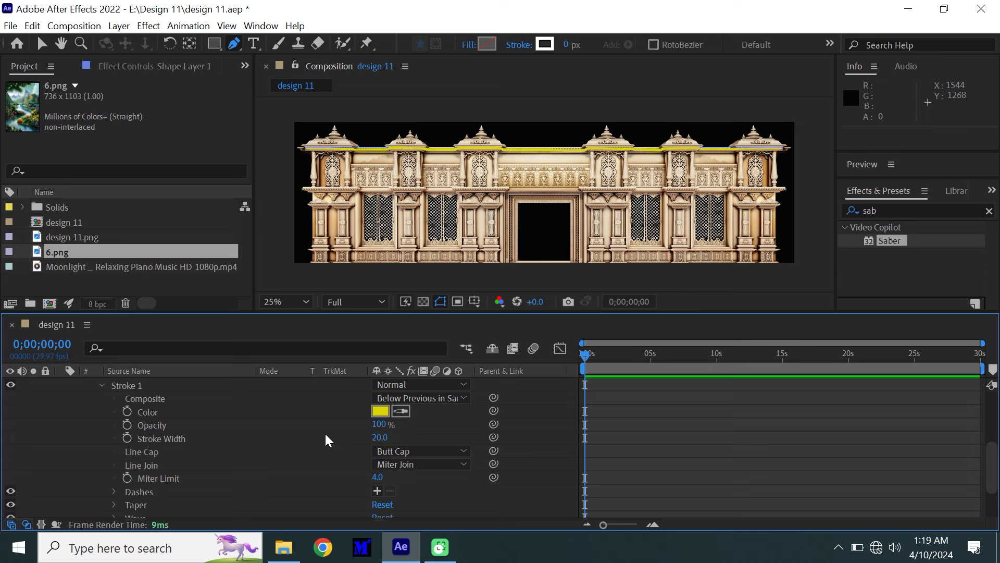
pyautogui.click(377, 490)
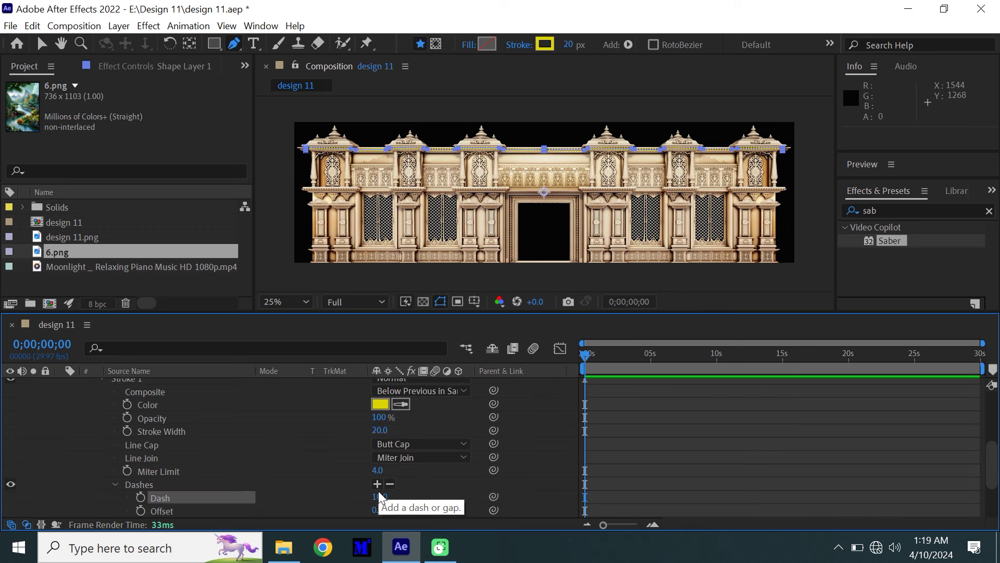
# Step: Lengthen the dashes to about 41 and switch the line join to Round Join
pyautogui.moveTo(379, 503); pyautogui.dragTo(406, 500)
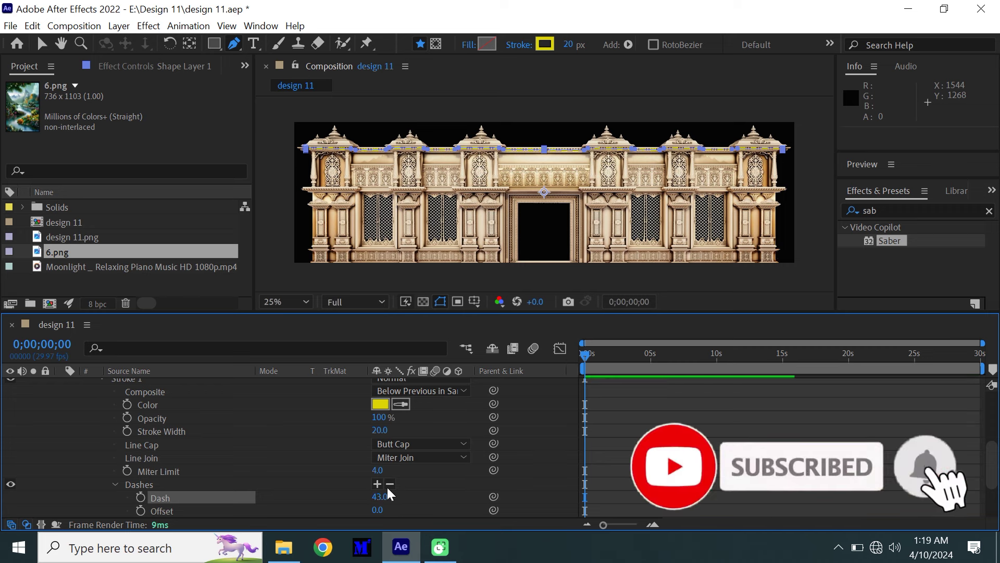
pyautogui.scroll(-3, 399, 495)
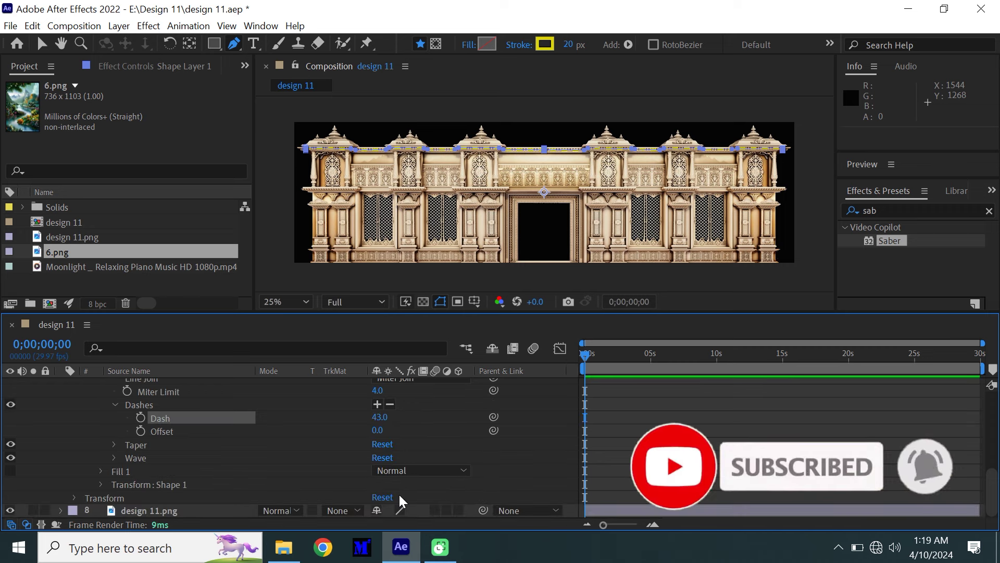
pyautogui.scroll(4, 399, 495)
pyautogui.scroll(-2, 398, 493)
pyautogui.click(430, 457)
pyautogui.click(427, 484)
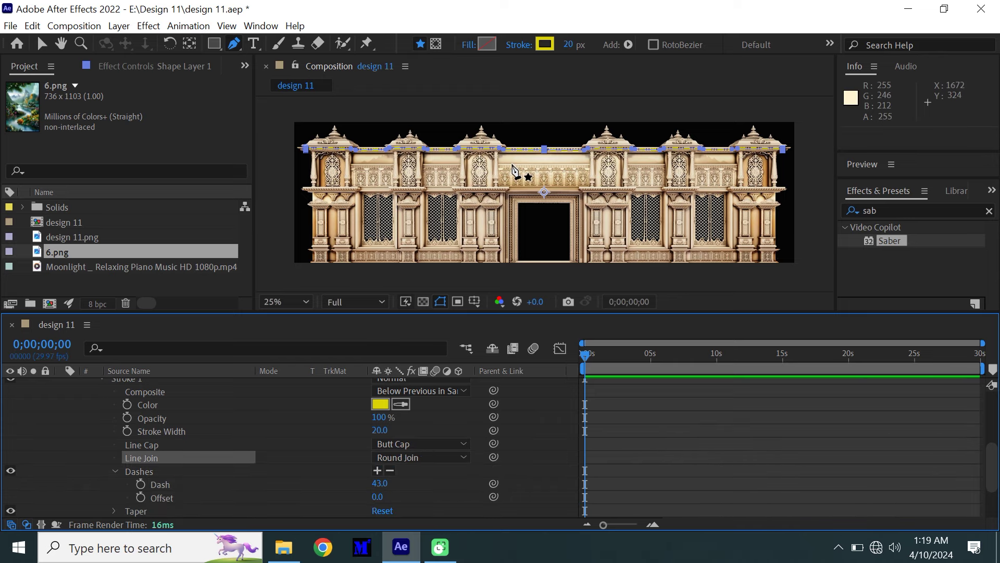
# Step: Inspect the border in the enlarged viewer and shift the dash offset along the path
pyautogui.press('`')
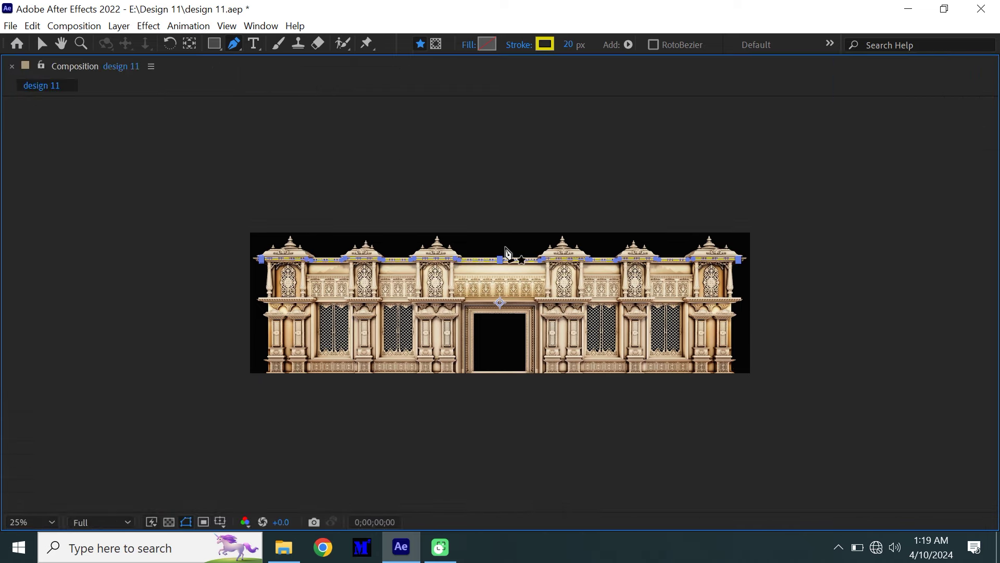
pyautogui.press('`')
pyautogui.rightClick(336, 470)
pyautogui.click(305, 484)
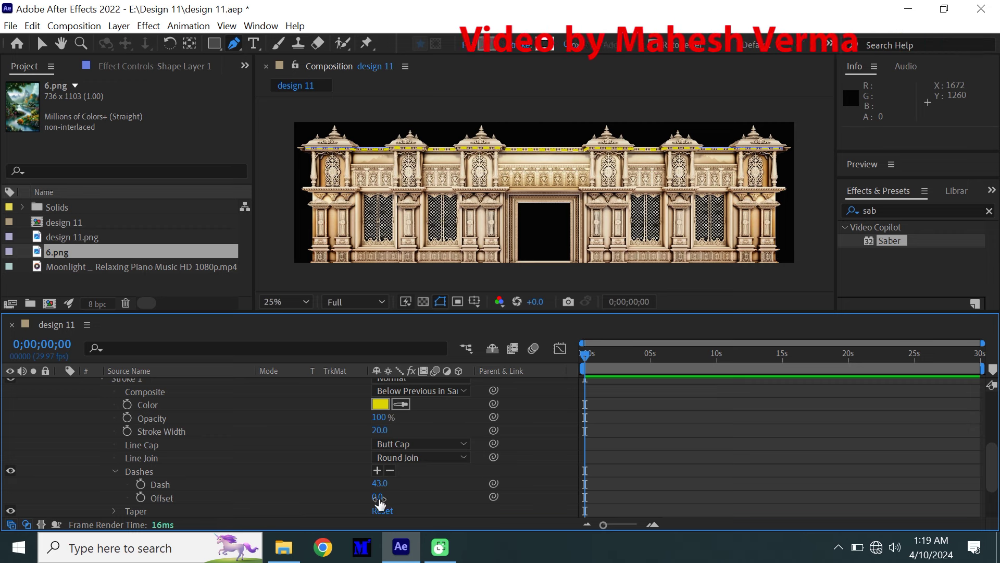
pyautogui.moveTo(377, 497)
pyautogui.mouseDown()
pyautogui.moveTo(358, 504)
pyautogui.moveTo(414, 505)
pyautogui.mouseUp()
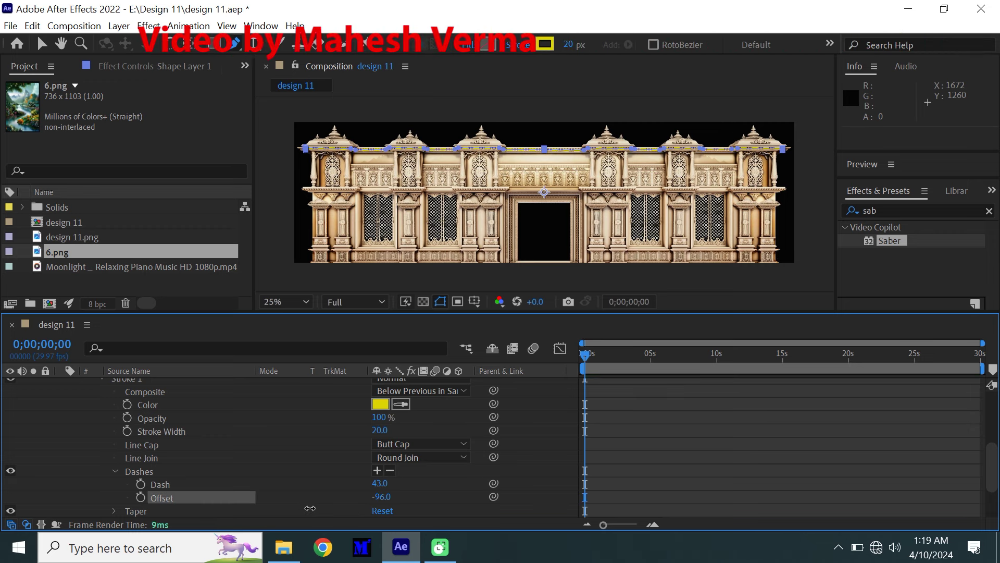
pyautogui.click(411, 457)
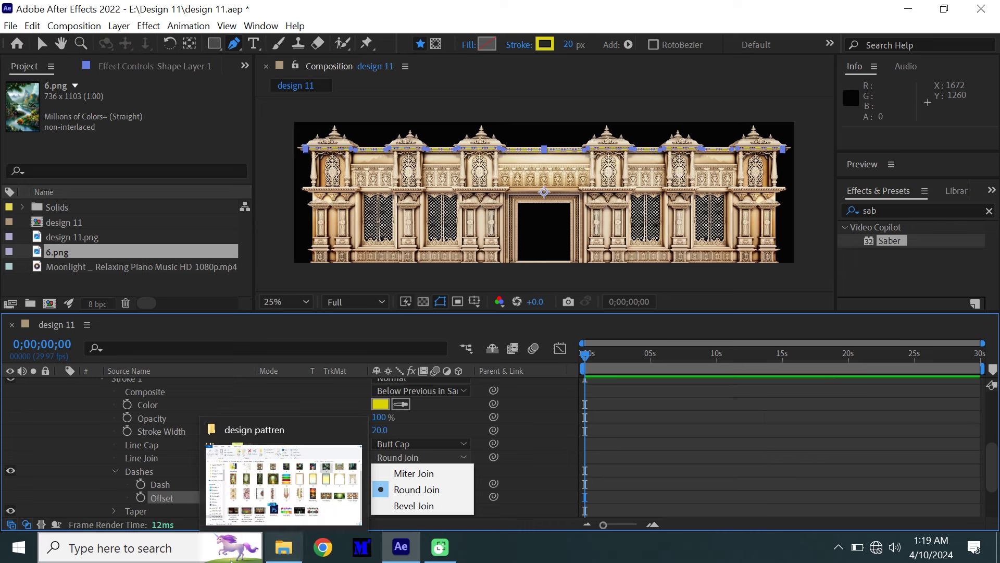
pyautogui.press('Escape')
# Step: Enter 560 for the dash length, then deselect and preview the dashed border
pyautogui.click(381, 485)
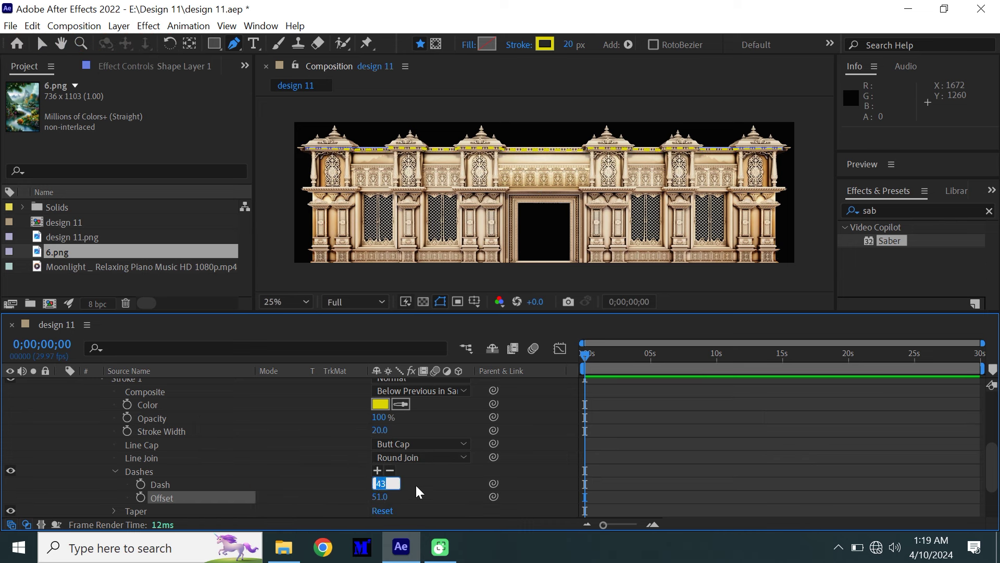
pyautogui.write('560')
pyautogui.press('Return')
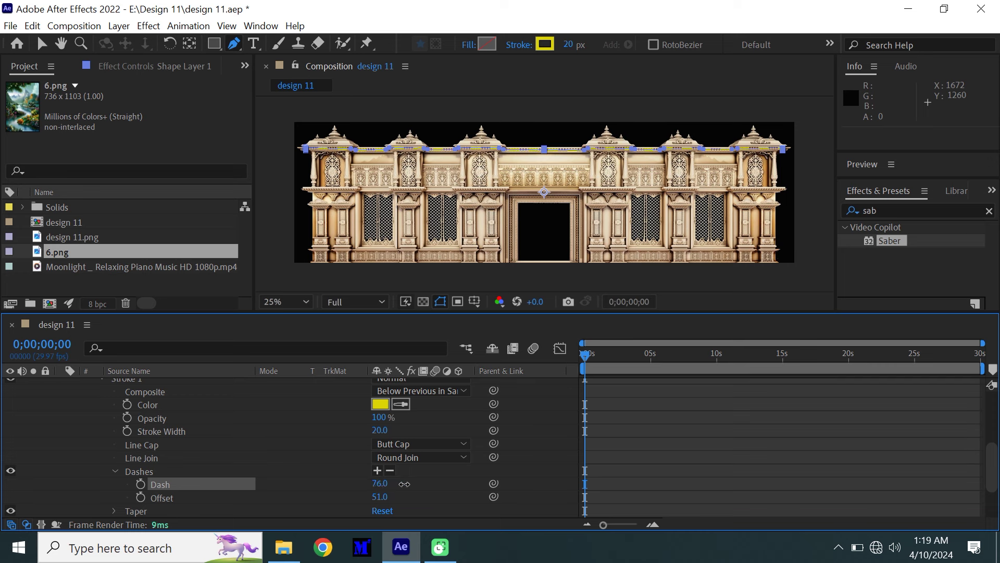
pyautogui.click(336, 496)
pyautogui.press('space')
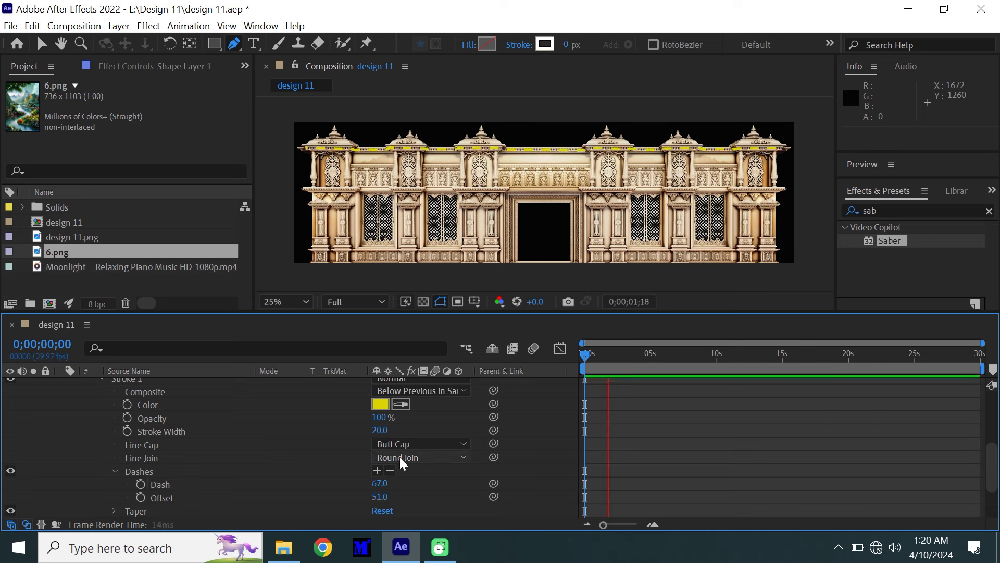
# Step: Slide the dashes along the border and settle the dash length at 70
pyautogui.moveTo(380, 498); pyautogui.dragTo(389, 499)
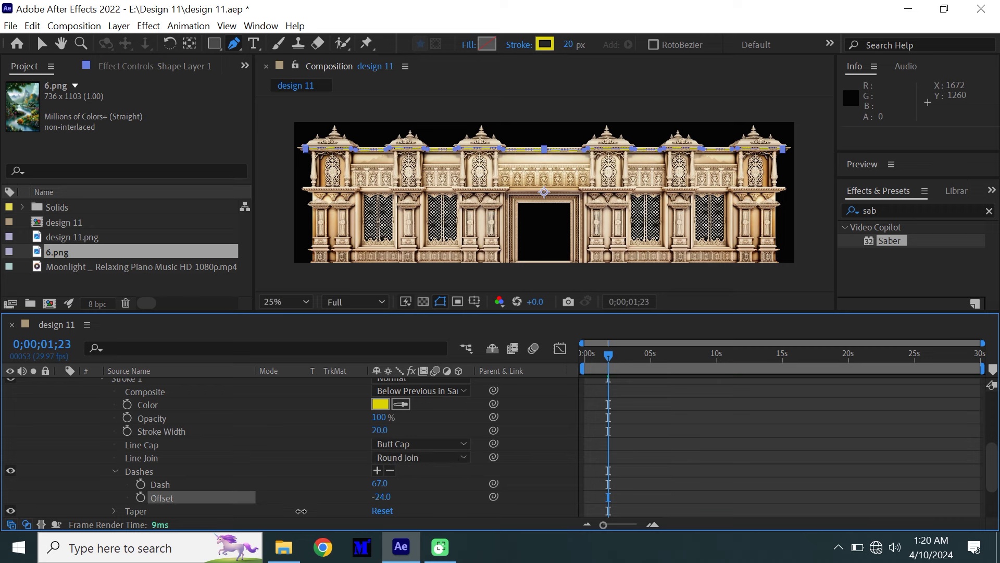
pyautogui.moveTo(301, 511); pyautogui.dragTo(331, 501)
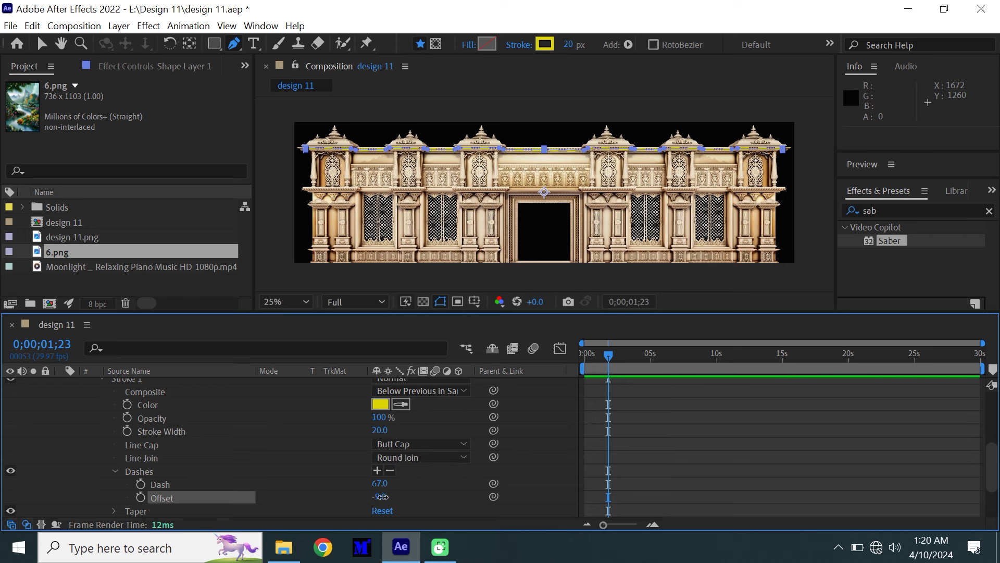
pyautogui.moveTo(595, 357); pyautogui.dragTo(583, 358)
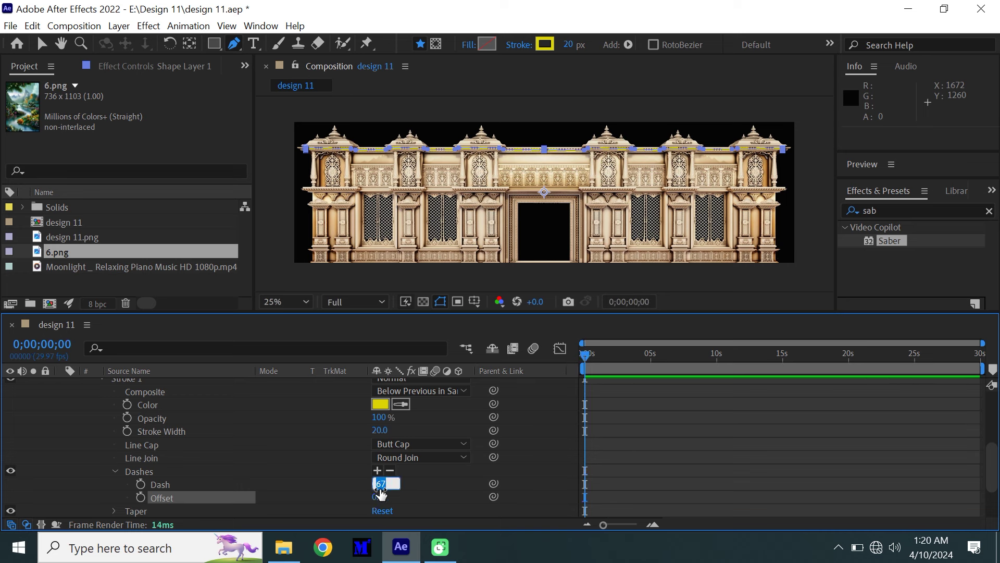
pyautogui.write('70')
pyautogui.click(431, 482)
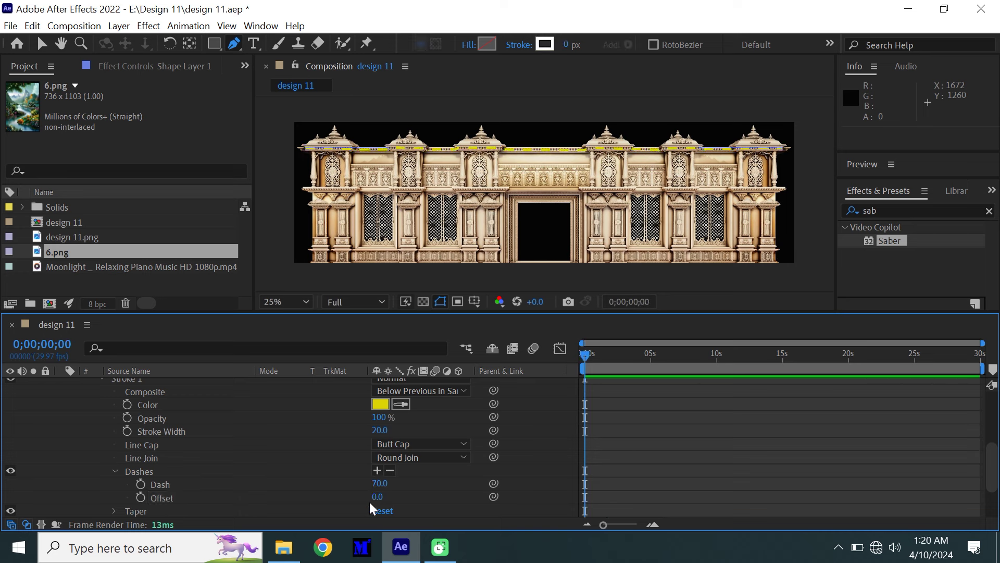
# Step: Keyframe the dash offset from 0 at the first frame to -2000 at the last
pyautogui.click(139, 497)
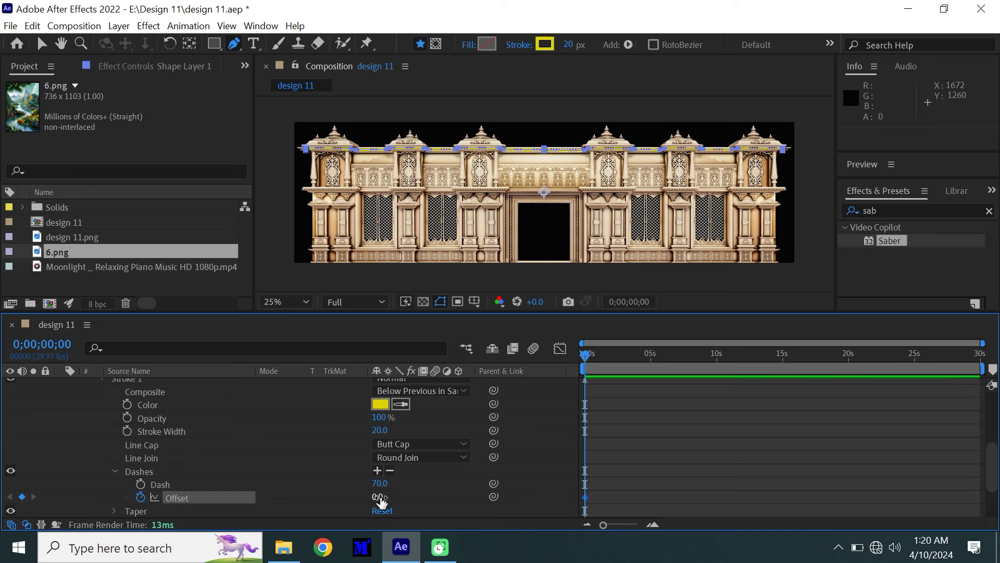
pyautogui.moveTo(394, 495); pyautogui.dragTo(408, 494)
pyautogui.hotkey('ctrl', 'z')
pyautogui.moveTo(591, 356); pyautogui.dragTo(993, 365)
pyautogui.write('-2000')
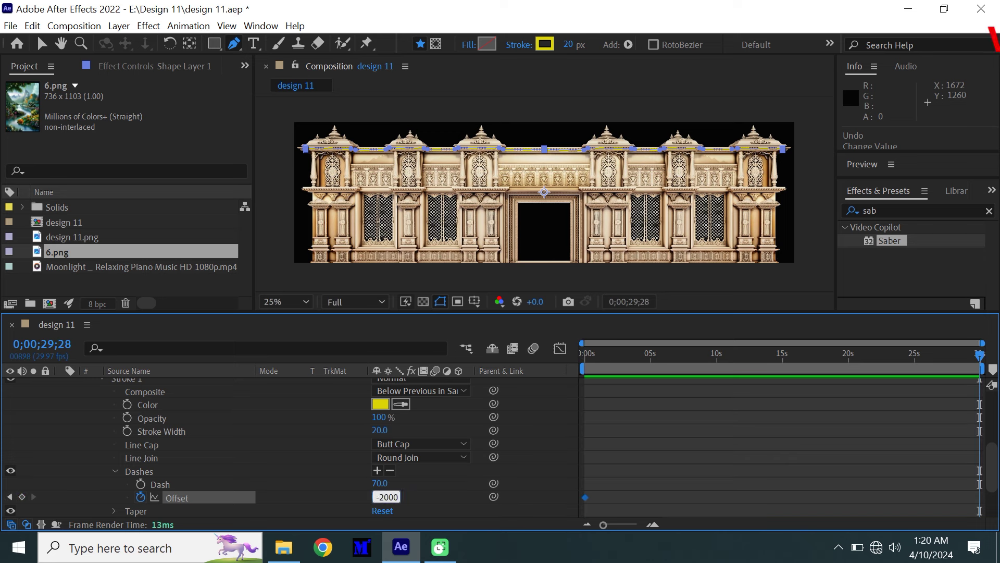
pyautogui.press('Return')
pyautogui.press('Home')
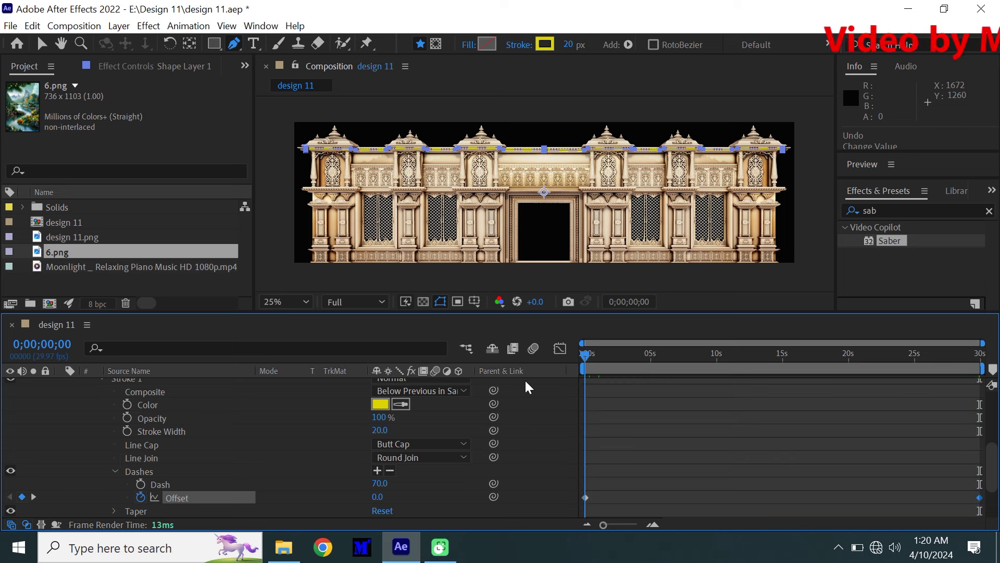
# Step: Preview the travelling dashes in an enlarged, full-size composition view
pyautogui.press('space')
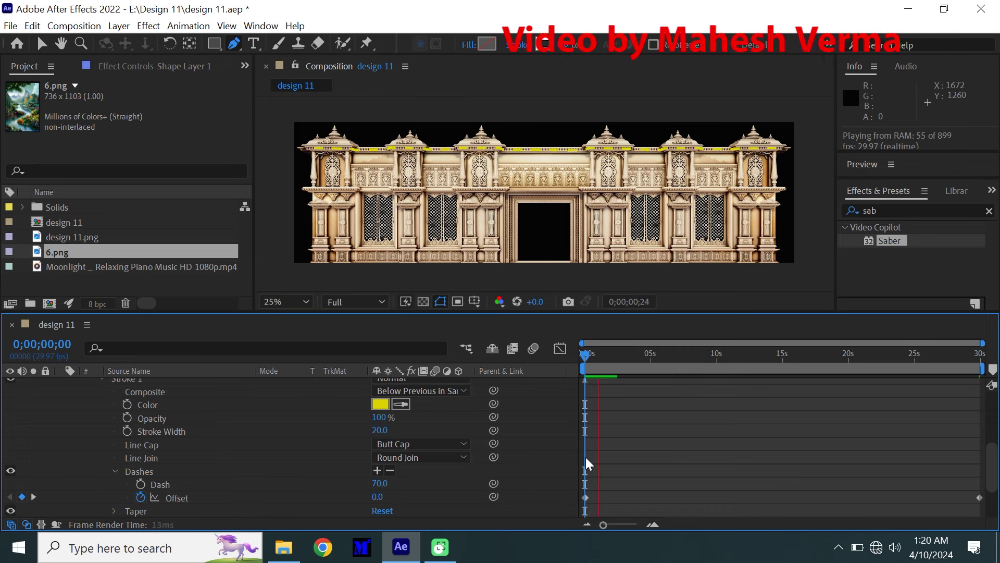
pyautogui.press('`')
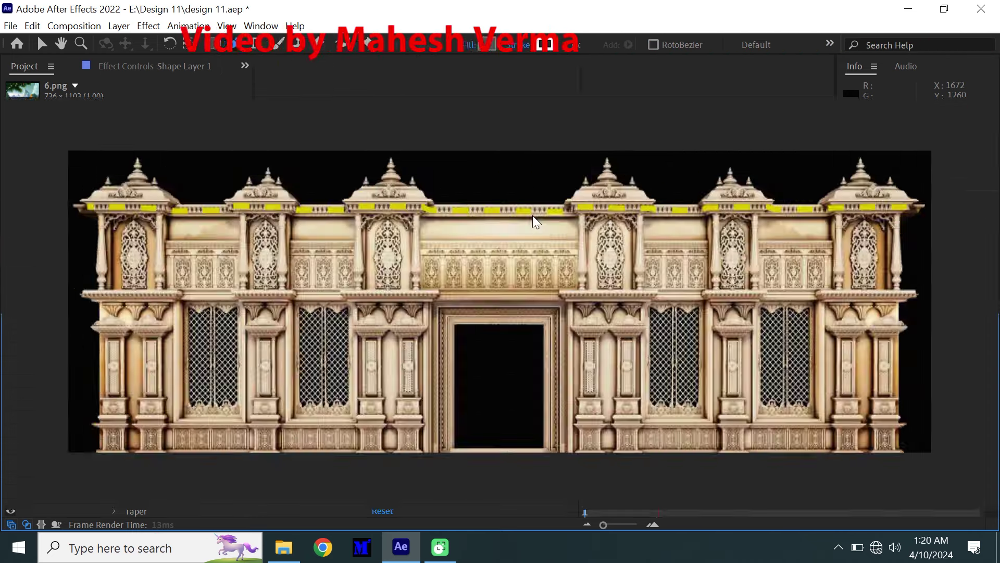
pyautogui.press('/')
# Step: Stop the preview, try bevel joins, then return the stroke to round joins
pyautogui.scroll(-4, 533, 214)
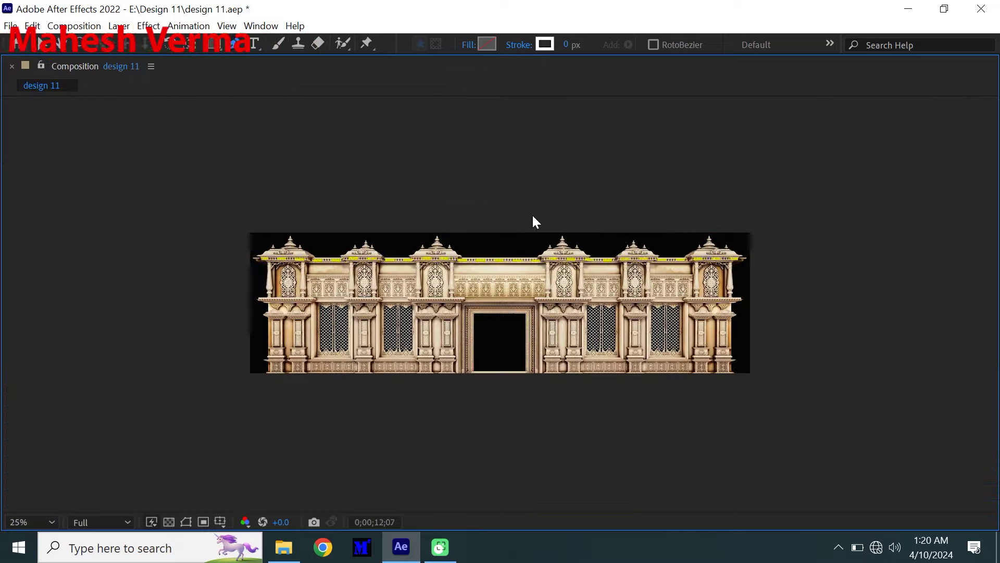
pyautogui.press('`')
pyautogui.press('space')
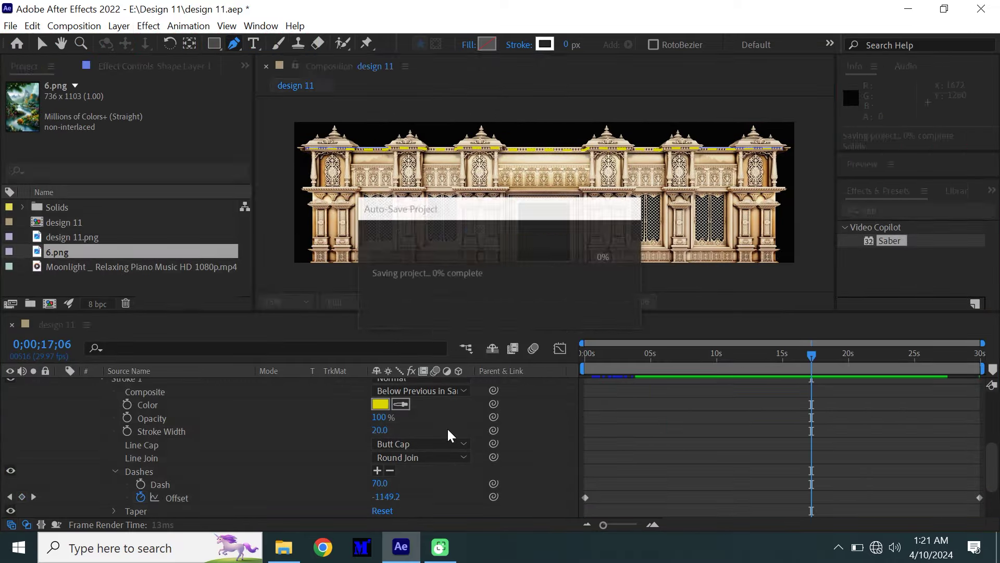
pyautogui.click(268, 463)
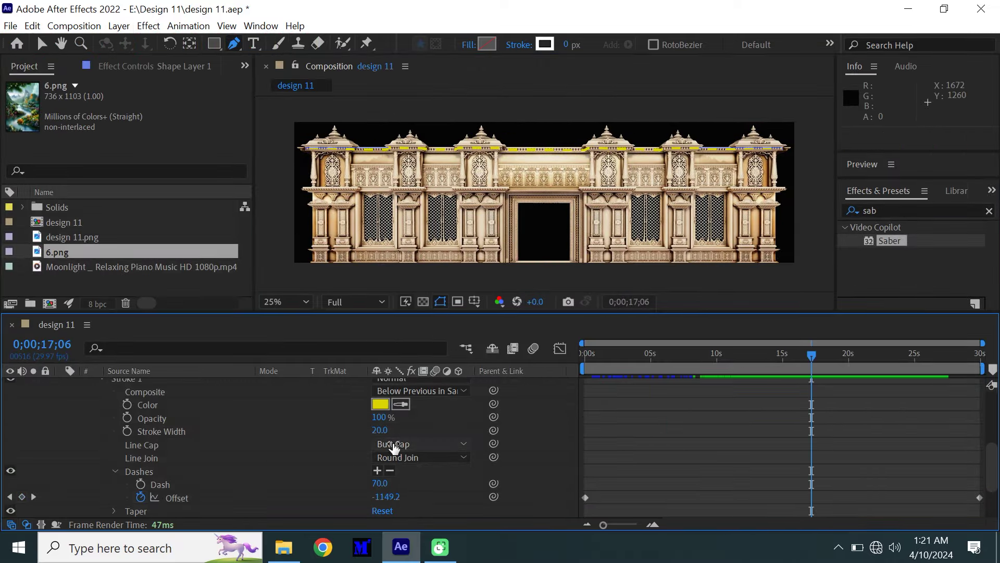
pyautogui.click(428, 462)
pyautogui.click(422, 506)
pyautogui.click(424, 458)
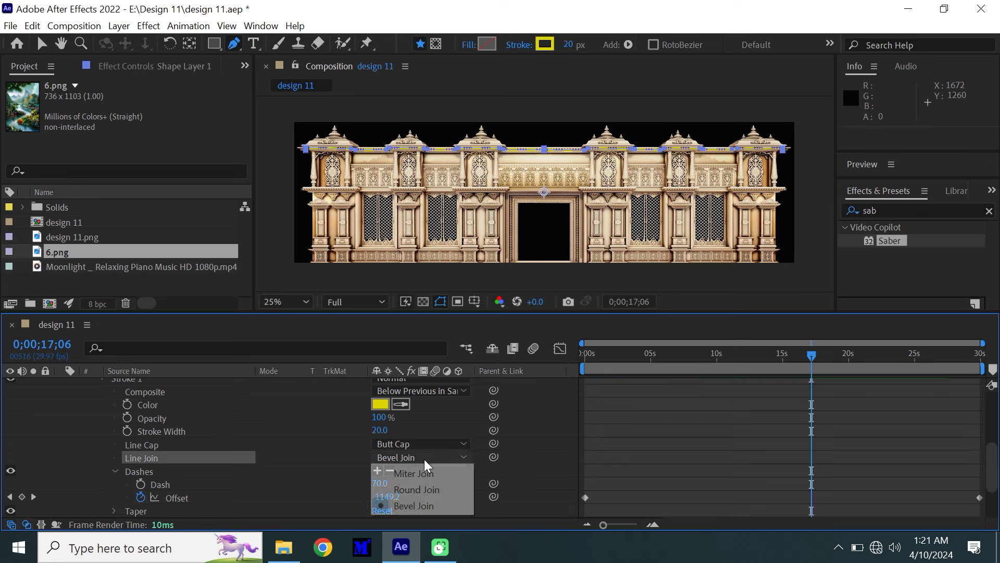
pyautogui.click(418, 490)
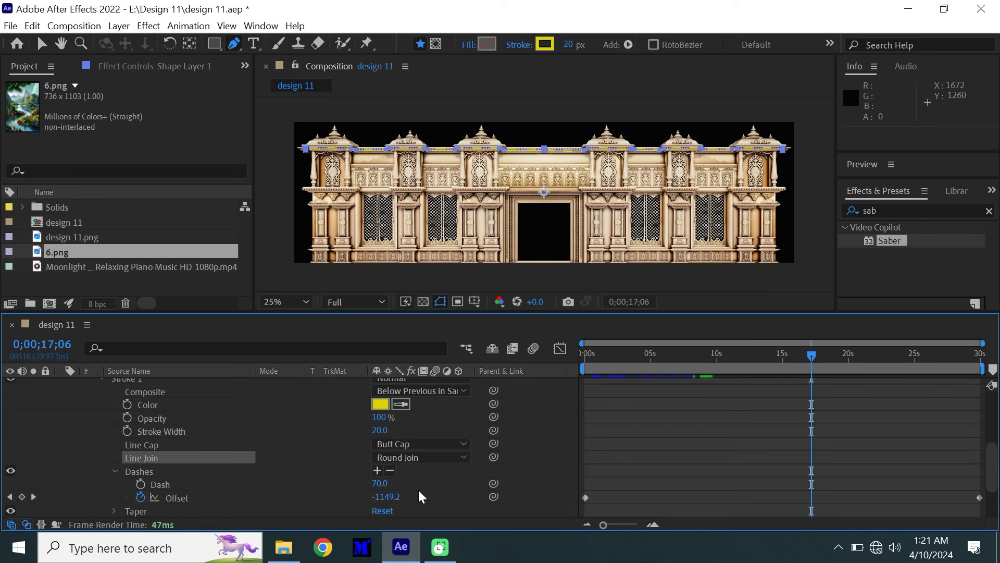
pyautogui.click(431, 391)
pyautogui.click(329, 443)
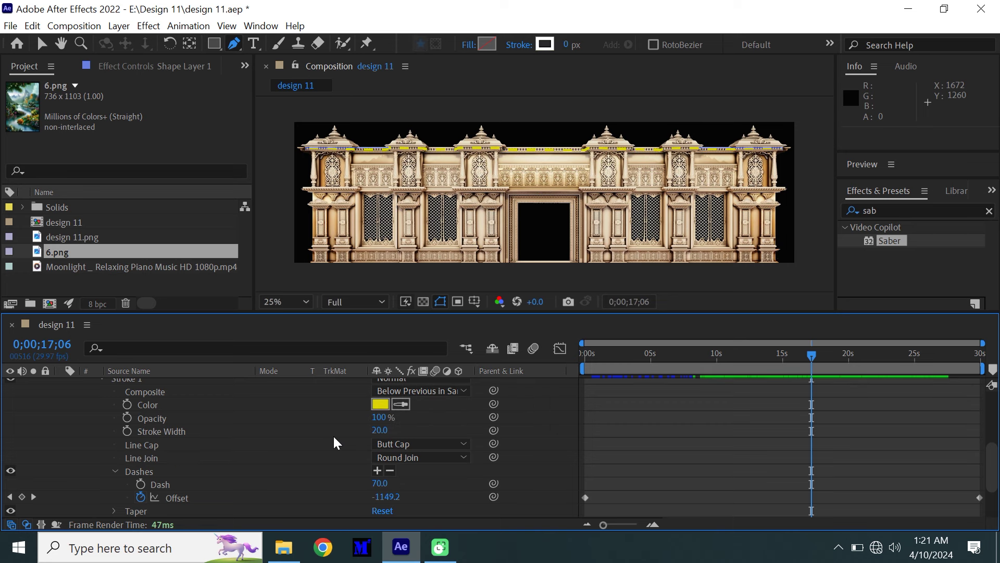
# Step: Set the stroke's Line Cap to Round Cap and Line Join to Miter Join
pyautogui.click(391, 444)
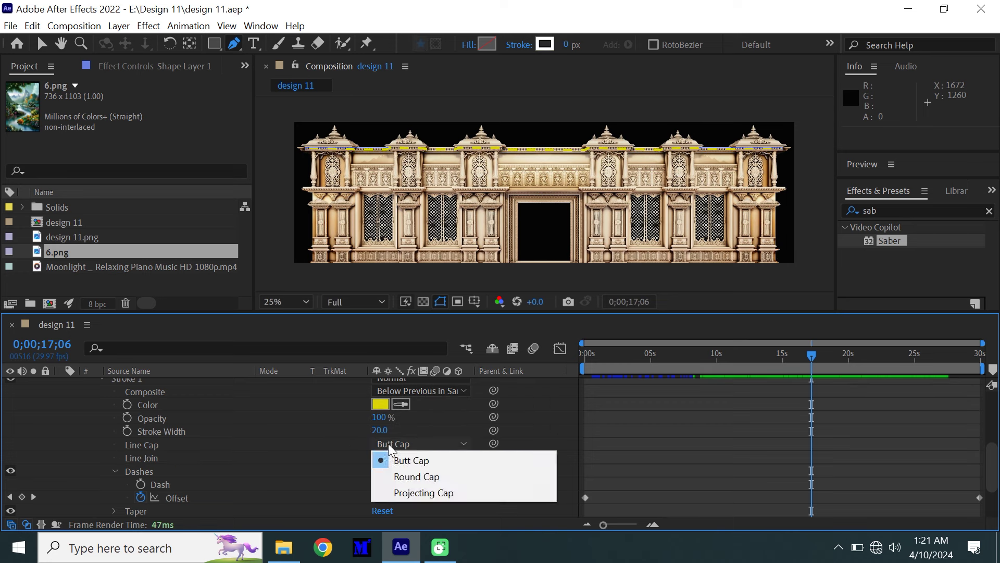
pyautogui.click(403, 477)
pyautogui.click(407, 457)
pyautogui.click(408, 472)
# Step: Zoom in on the dashed line in the enlarged viewer, then restore the workspace
pyautogui.press('`')
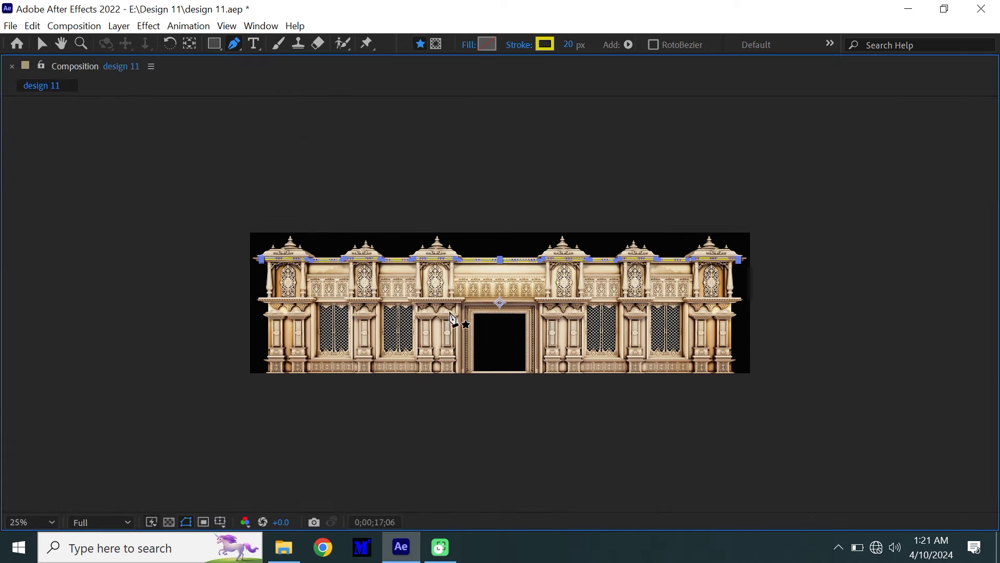
pyautogui.press('.')
pyautogui.press('.')
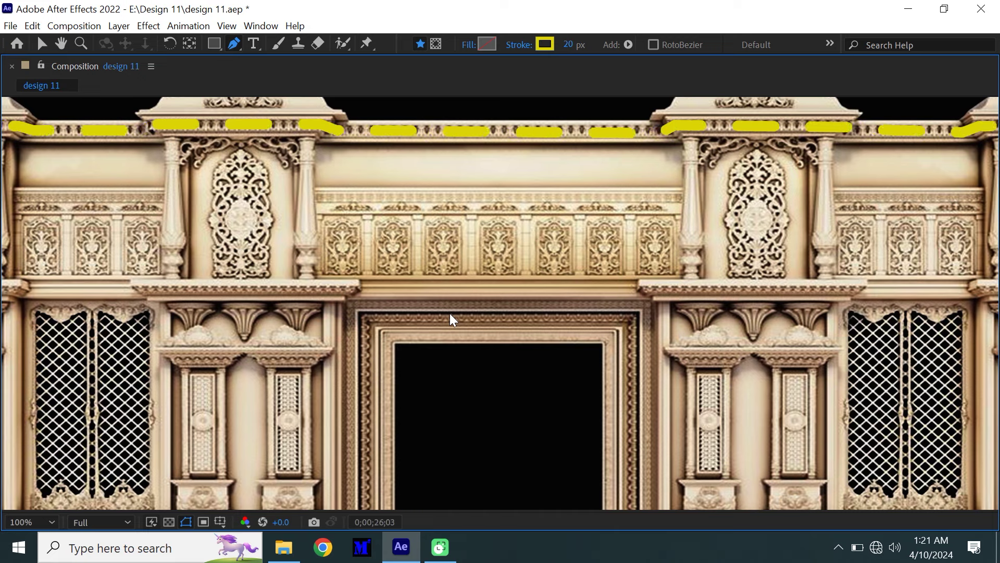
pyautogui.press('`')
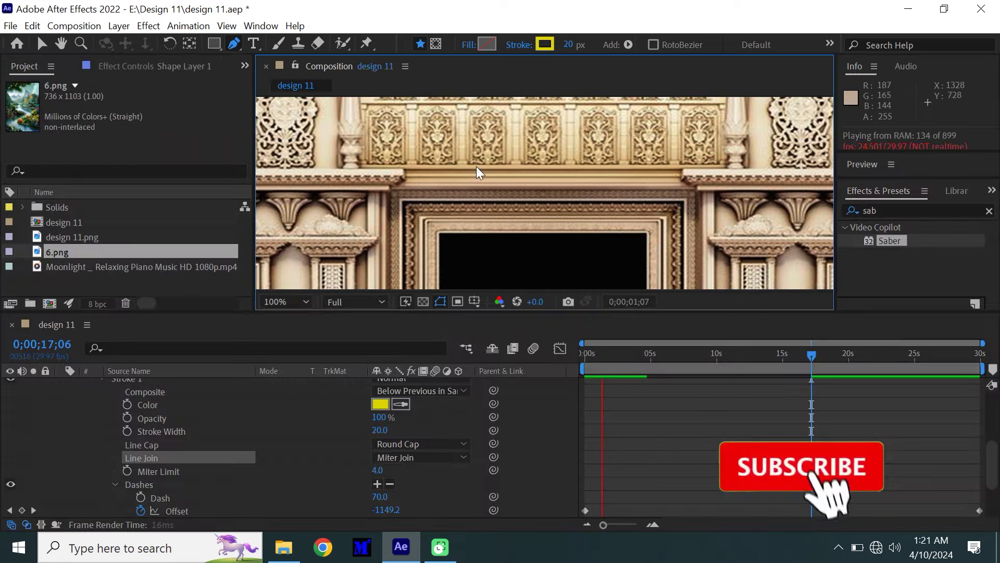
pyautogui.scroll(-10, 479, 154)
pyautogui.scroll(6, 479, 149)
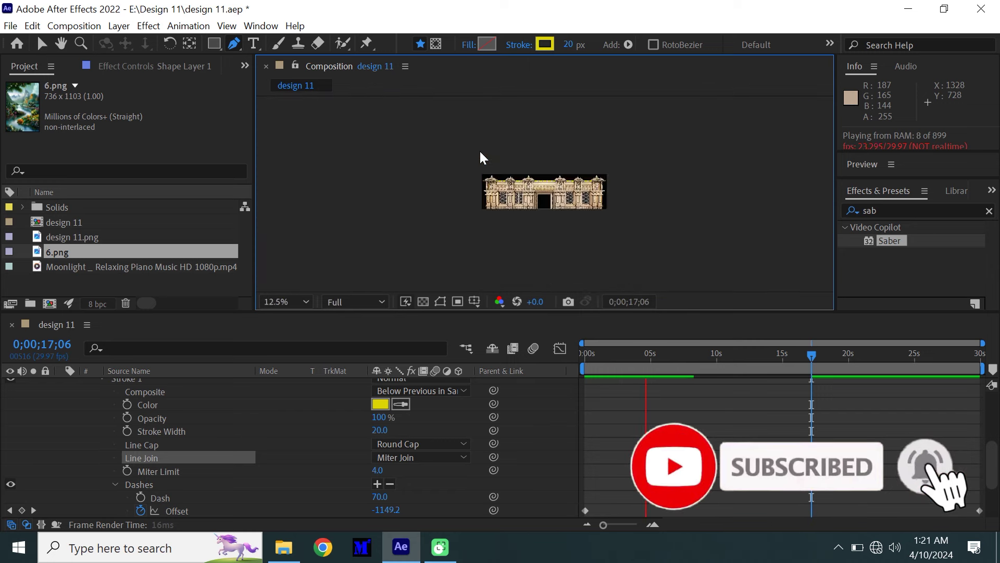
# Step: Switch the line cap to Butt Cap, stop the preview and return to 0;00
pyautogui.click(408, 444)
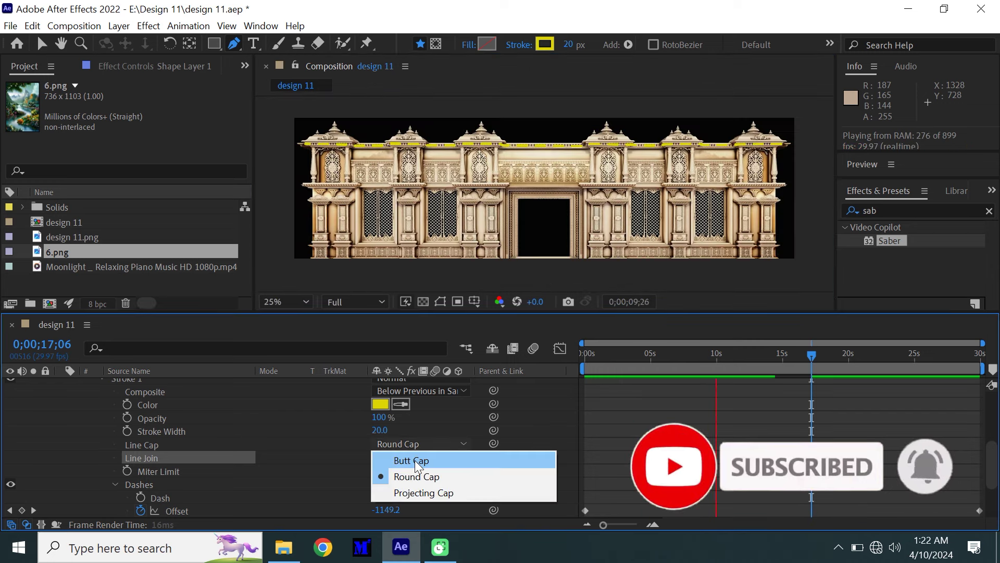
pyautogui.click(415, 461)
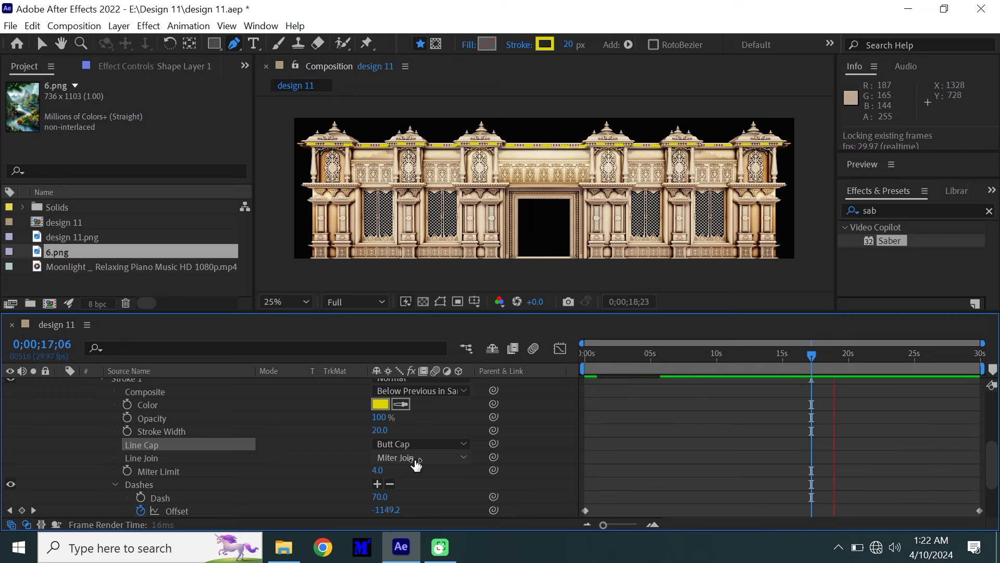
pyautogui.press('space')
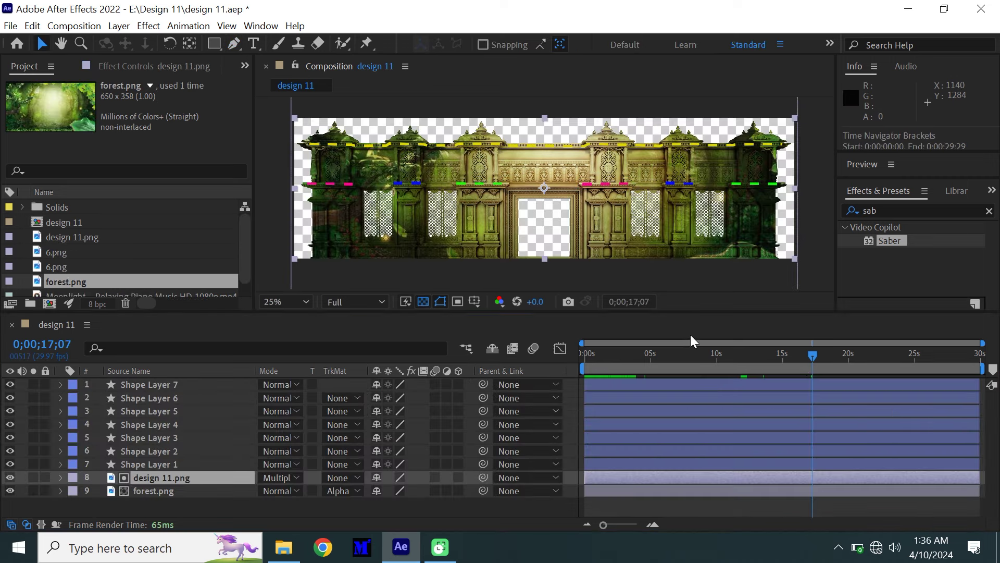
pyautogui.moveTo(590, 365)
pyautogui.mouseDown()
pyautogui.moveTo(583, 366)
pyautogui.moveTo(760, 402)
pyautogui.mouseUp()
# Step: Add design 11 to the render queue with output saved to Local Disk (E:)
pyautogui.press('space')
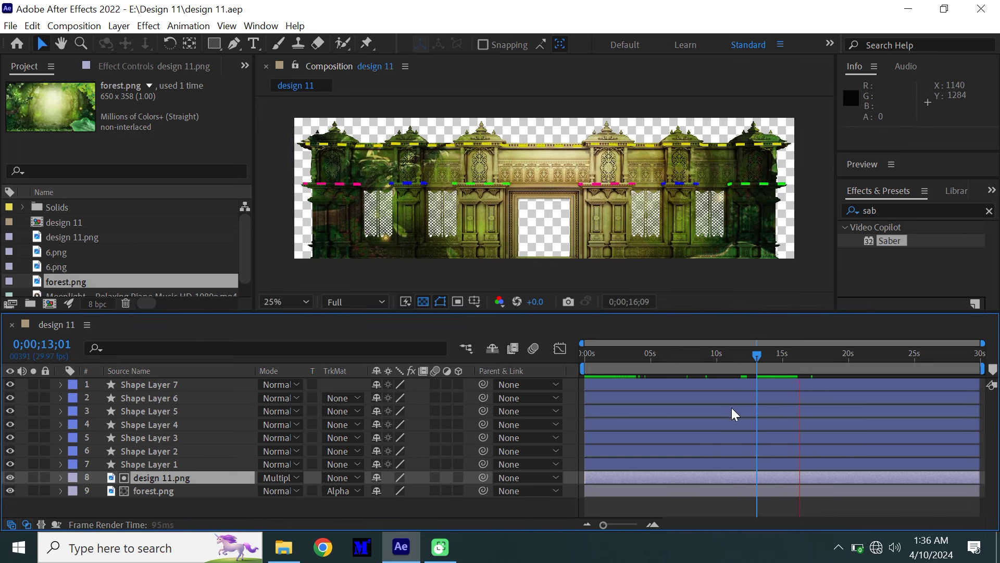
pyautogui.hotkey('ctrl', 'm')
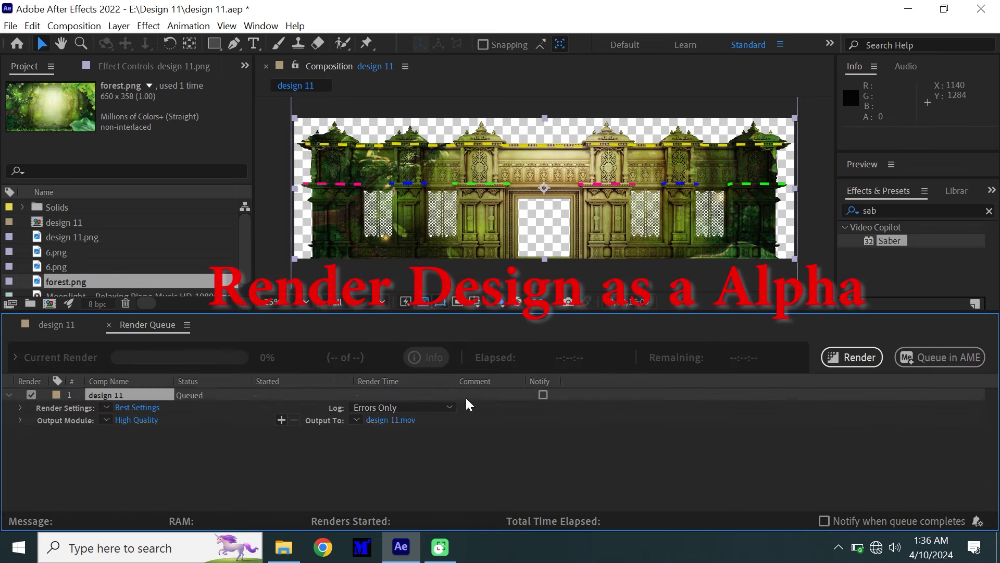
pyautogui.click(388, 419)
pyautogui.click(154, 77)
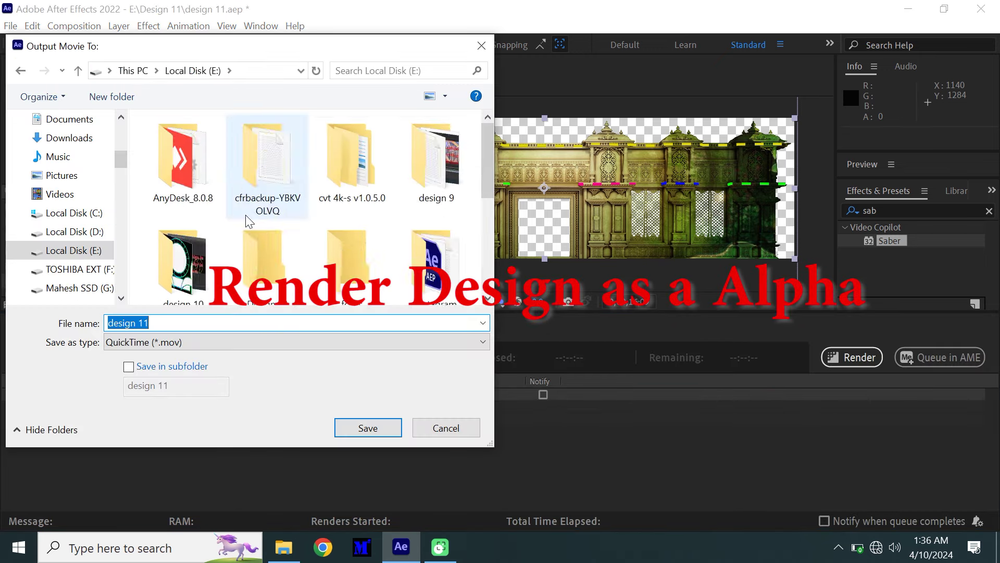
pyautogui.scroll(-5, 291, 218)
pyautogui.moveTo(485, 224); pyautogui.dragTo(480, 128)
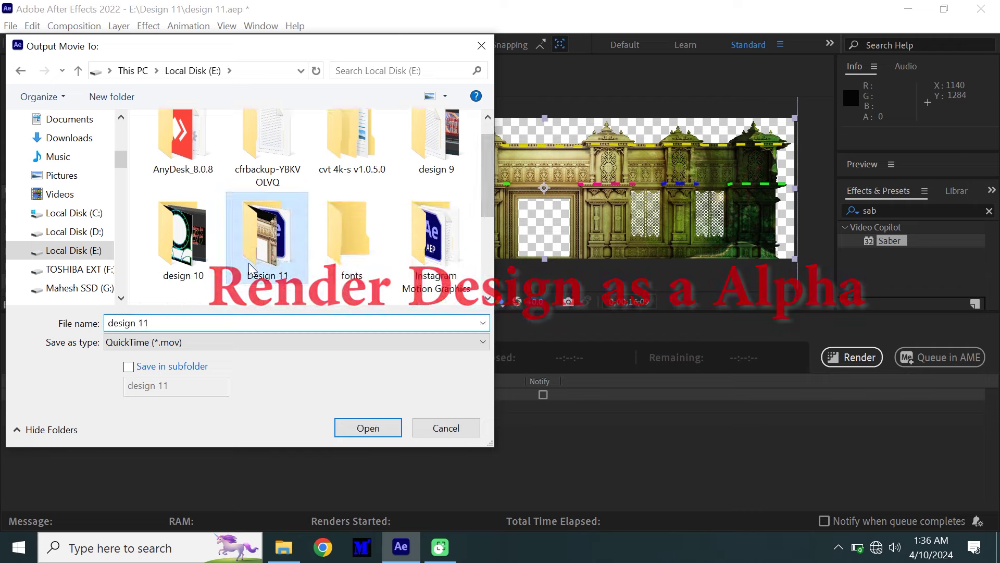
pyautogui.press('Return')
# Step: Set the output module to QuickTime Animation with RGB + Alpha channels and start rendering
pyautogui.click(136, 420)
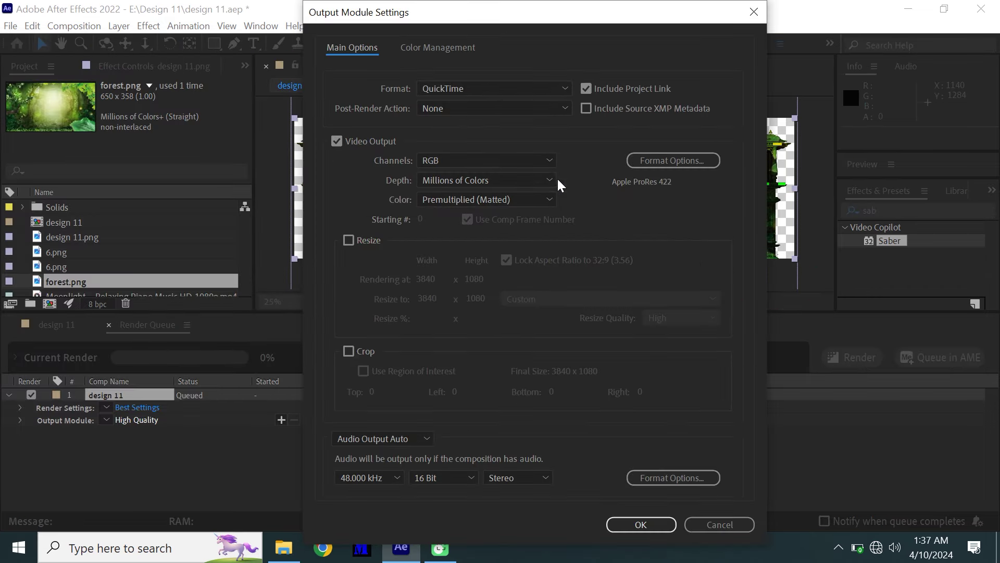
pyautogui.click(673, 160)
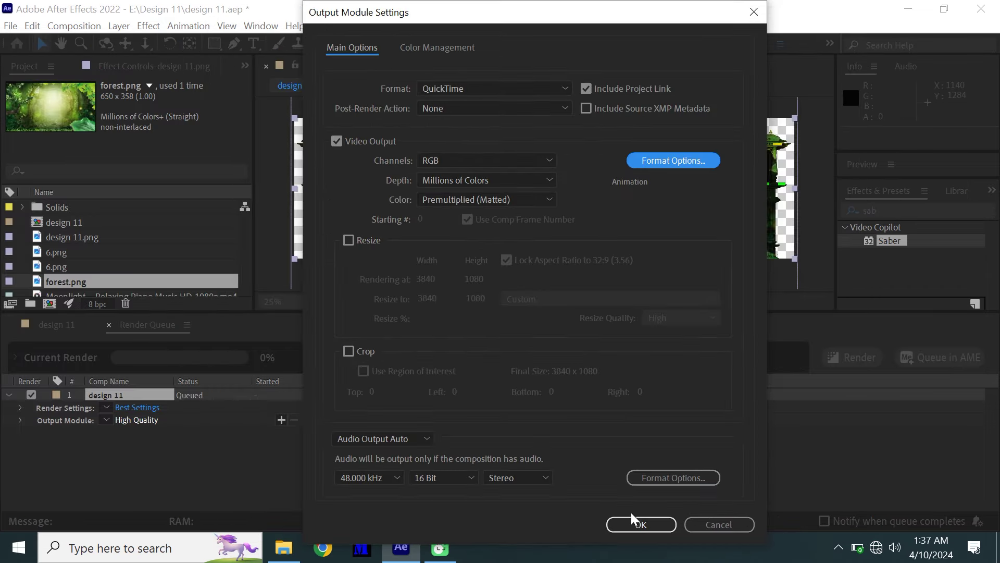
pyautogui.click(639, 524)
pyautogui.click(170, 421)
pyautogui.click(488, 160)
pyautogui.click(542, 212)
pyautogui.click(641, 524)
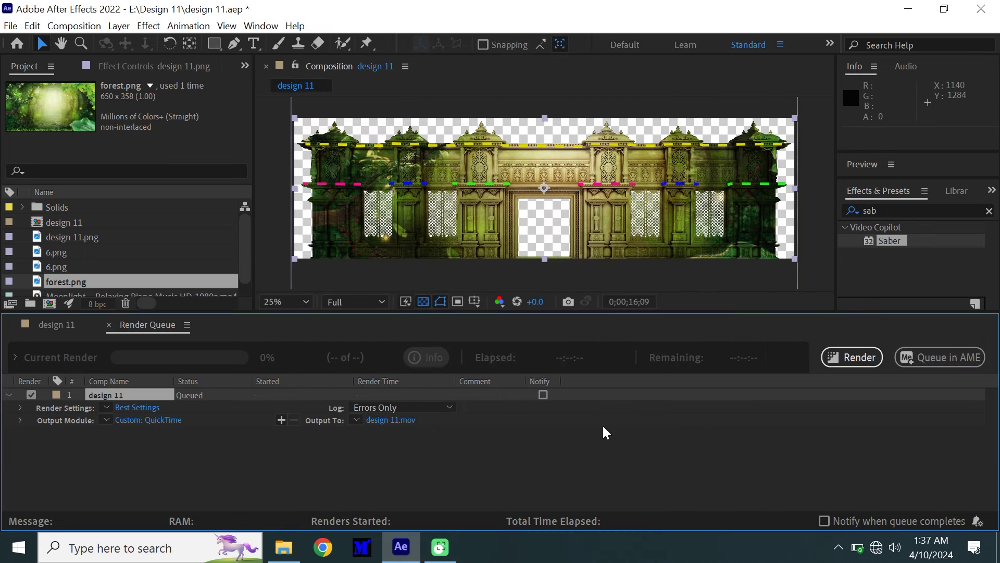
pyautogui.click(859, 358)
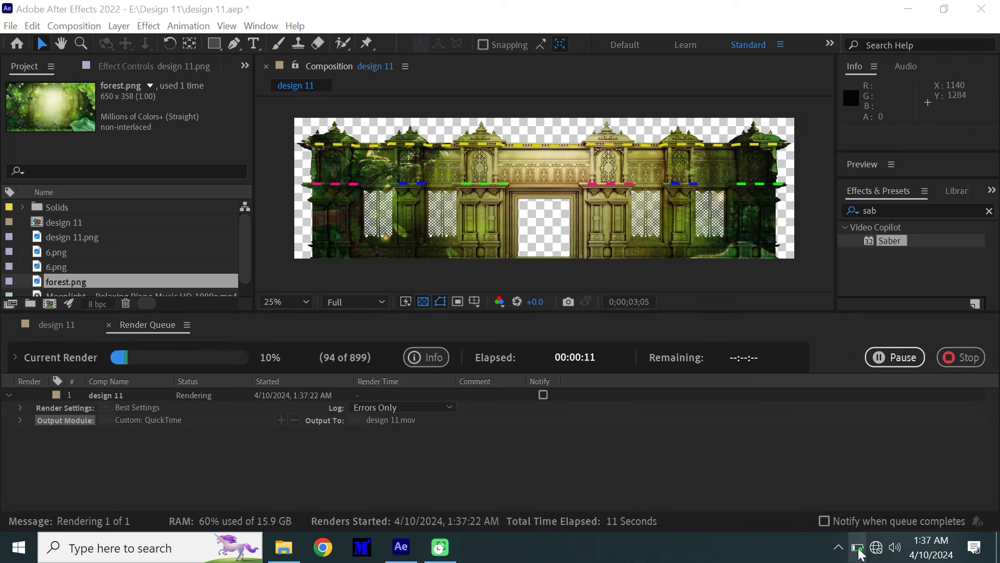
pyautogui.click(858, 549)
# Step: Dismiss the battery flyout while the alpha render continues
pyautogui.click(699, 444)
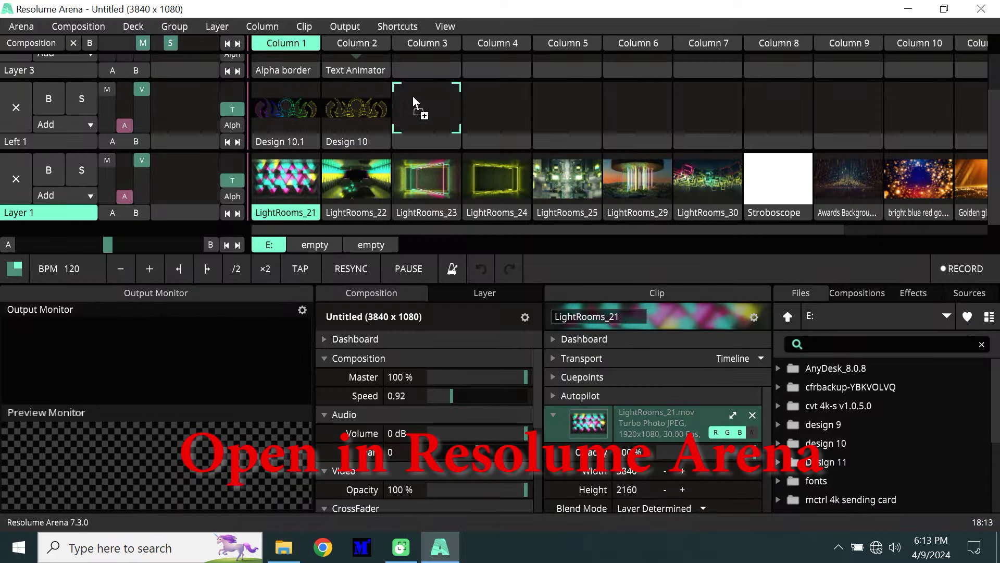
# Step: Play design 11 with mask in Column 3 of Left 1 over the bright blue red gold particles
pyautogui.moveTo(413, 95); pyautogui.dragTo(414, 94)
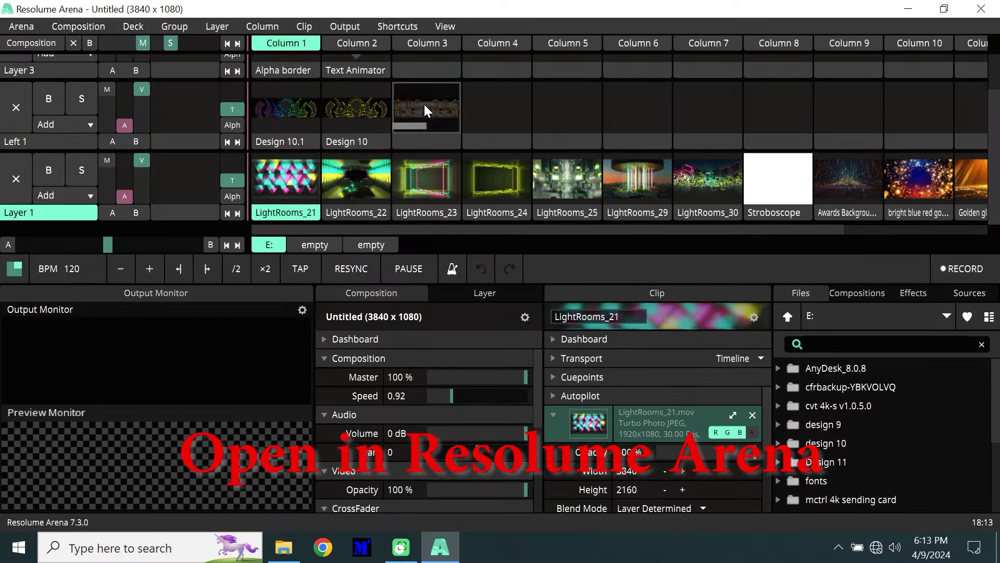
pyautogui.click(427, 106)
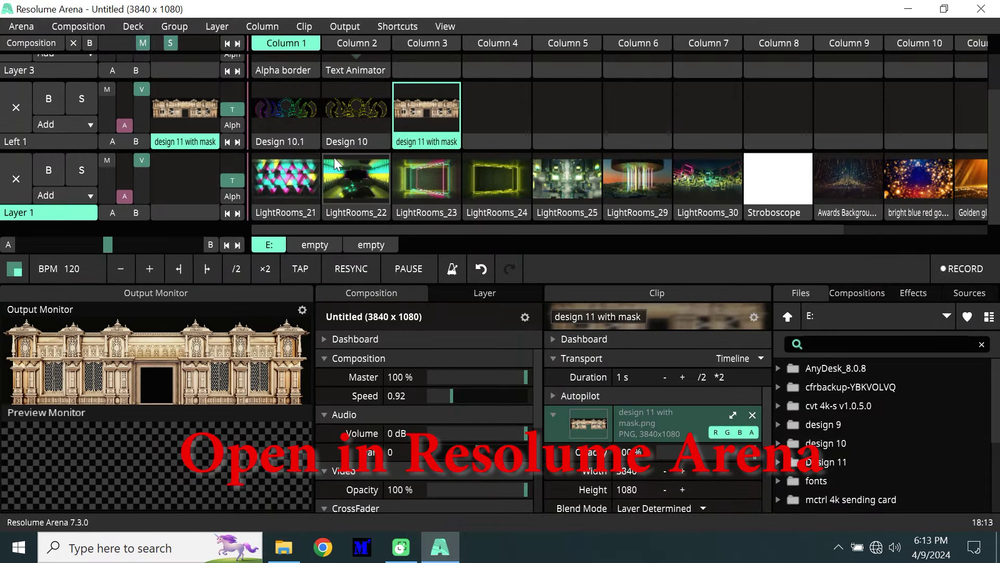
pyautogui.click(857, 166)
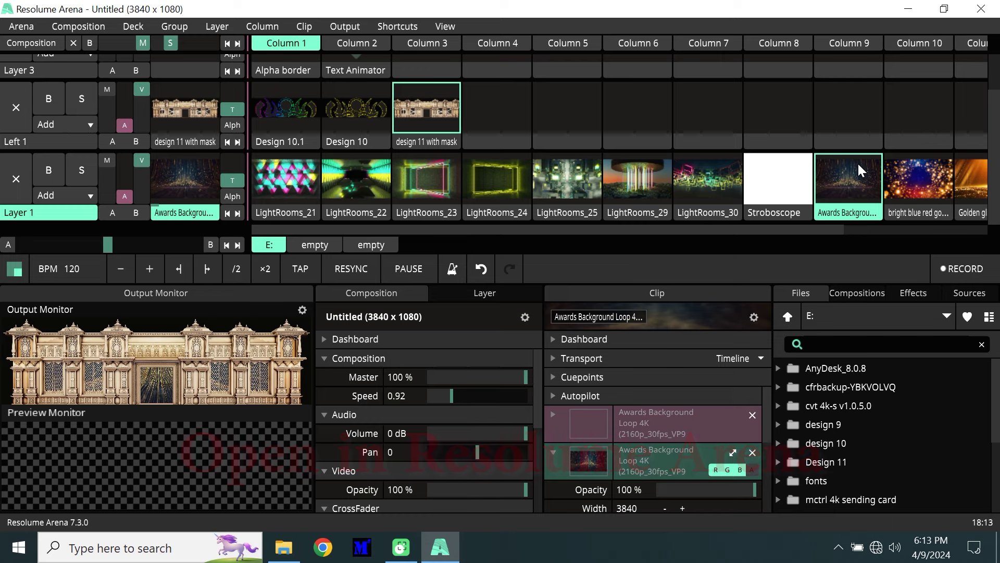
pyautogui.click(911, 183)
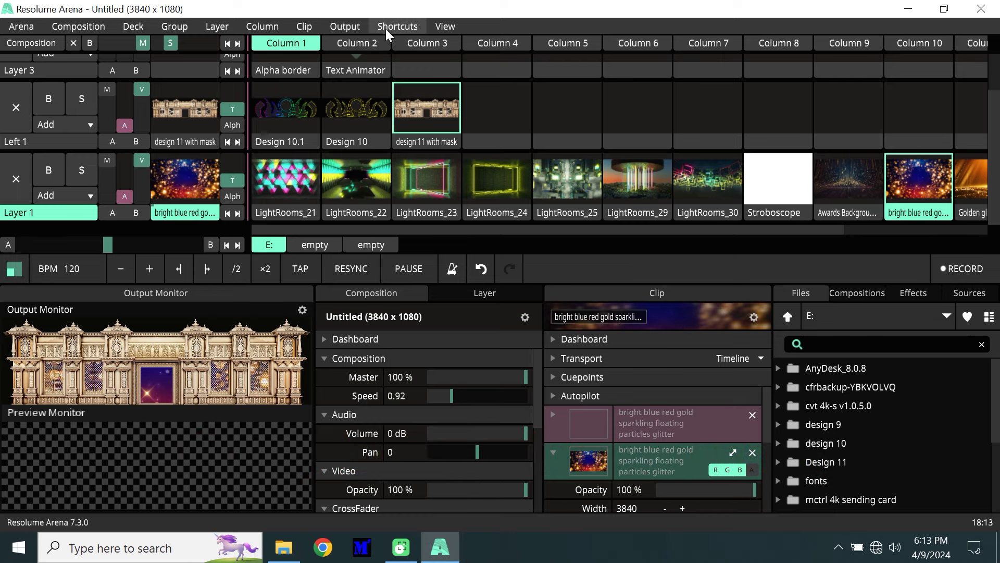
# Step: Preview in Windowed Display 1, then close it and set the output to Disabled
pyautogui.click(359, 29)
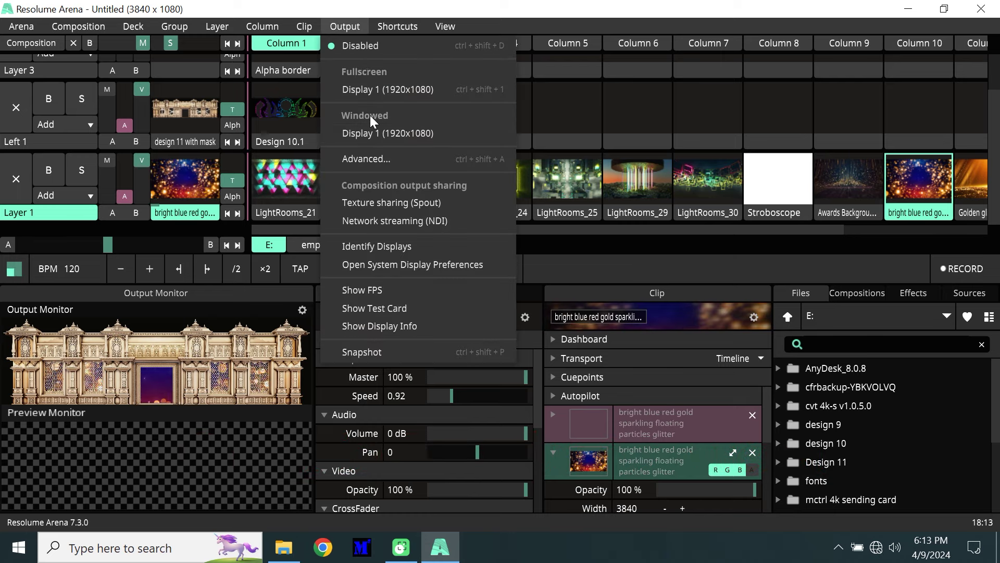
pyautogui.click(374, 130)
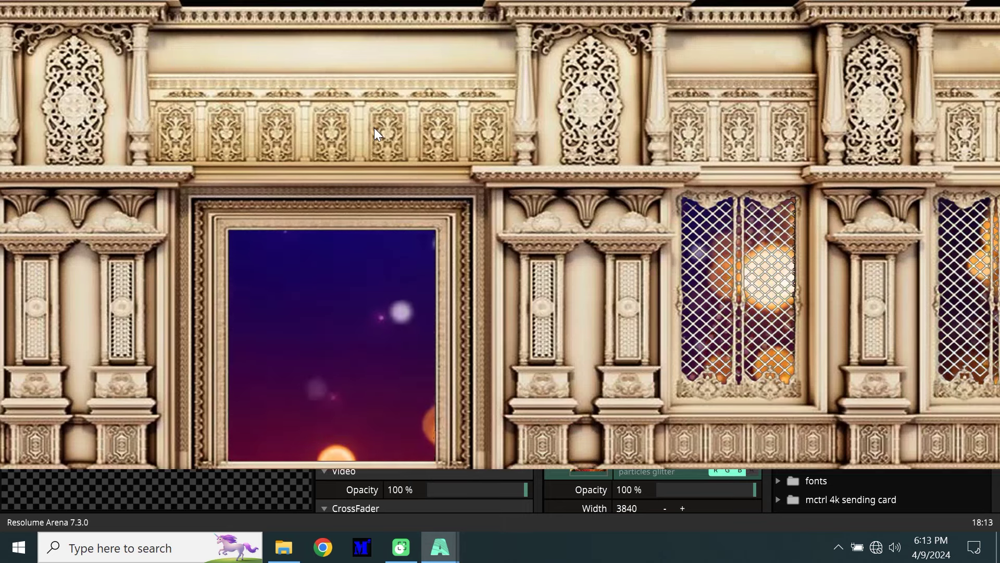
pyautogui.hotkey('ctrl', 'shift', 's')
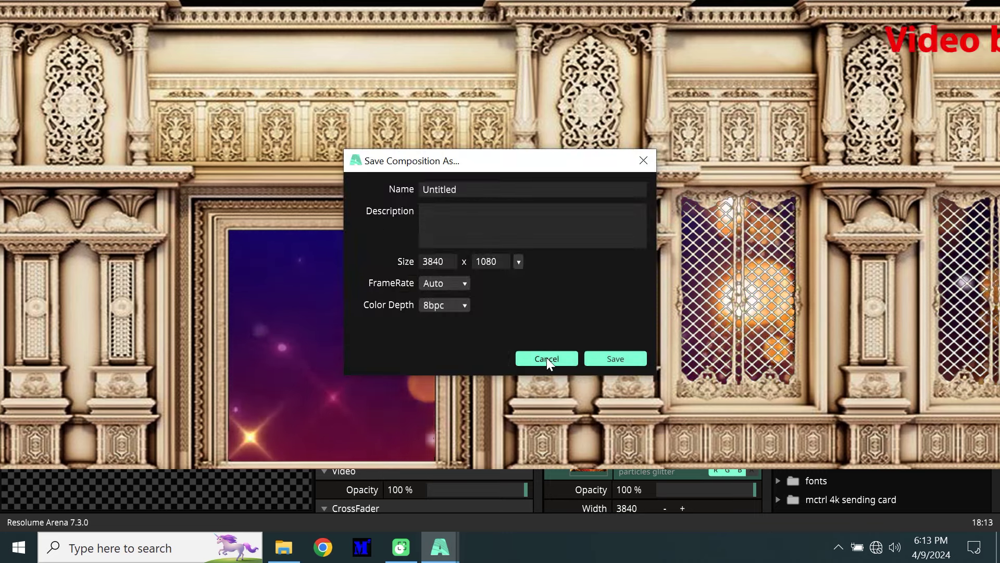
pyautogui.click(546, 358)
pyautogui.hotkey('ctrl', 'shift', 'd')
pyautogui.click(343, 27)
pyautogui.click(342, 48)
pyautogui.click(343, 26)
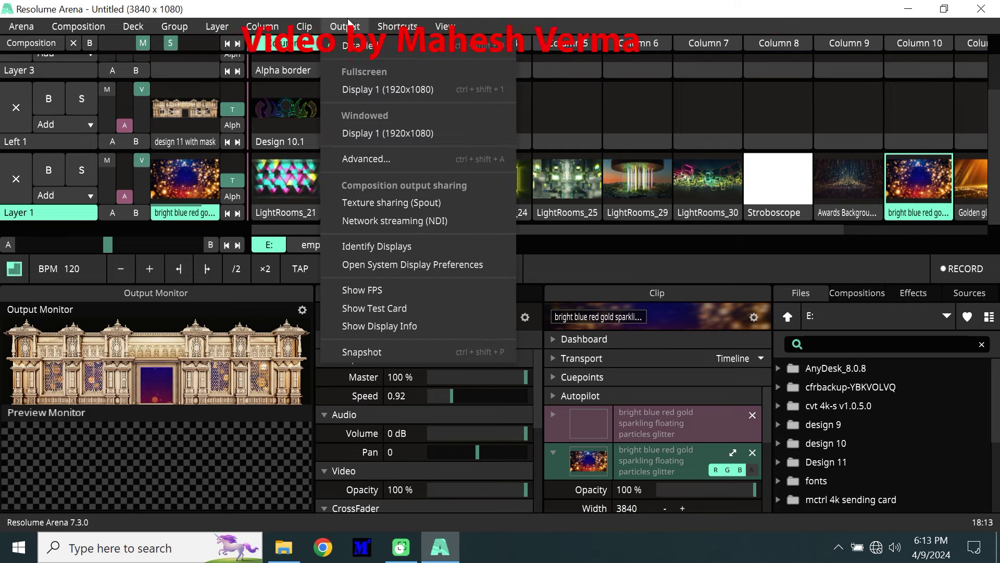
# Step: In Advanced Output, set the Layer 34 slice to the Whole Area preset
pyautogui.click(363, 159)
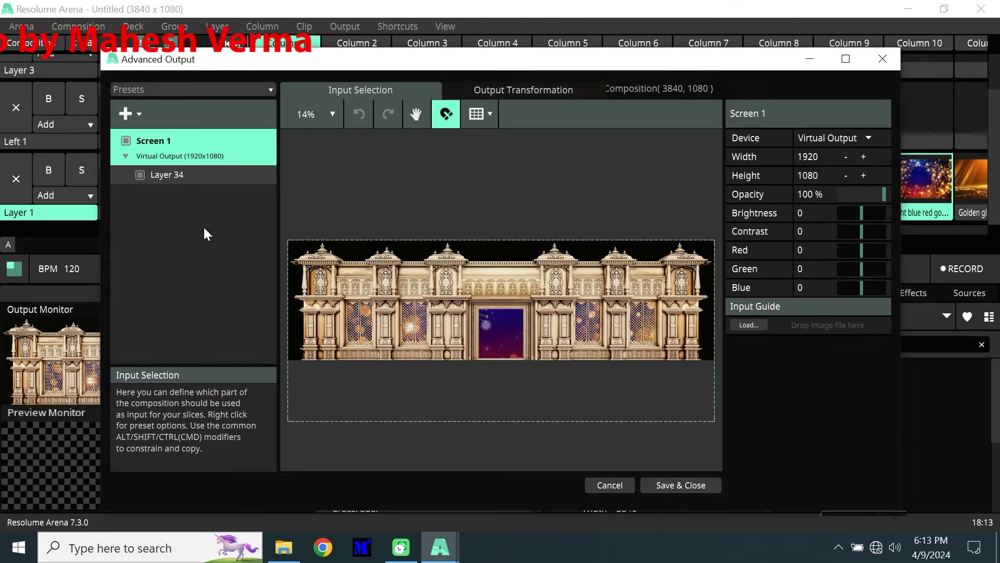
pyautogui.click(201, 174)
pyautogui.rightClick(201, 174)
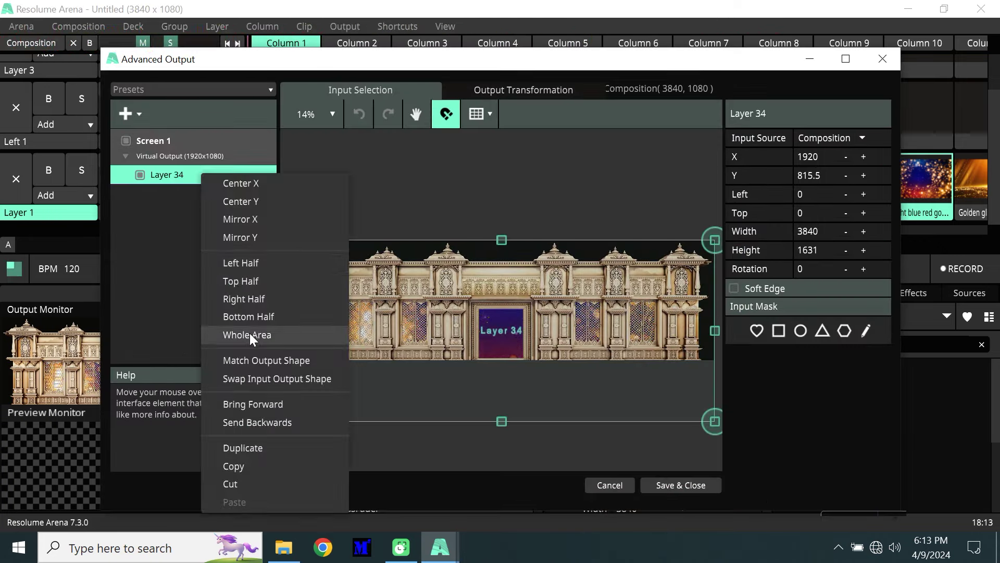
pyautogui.click(511, 104)
pyautogui.click(523, 87)
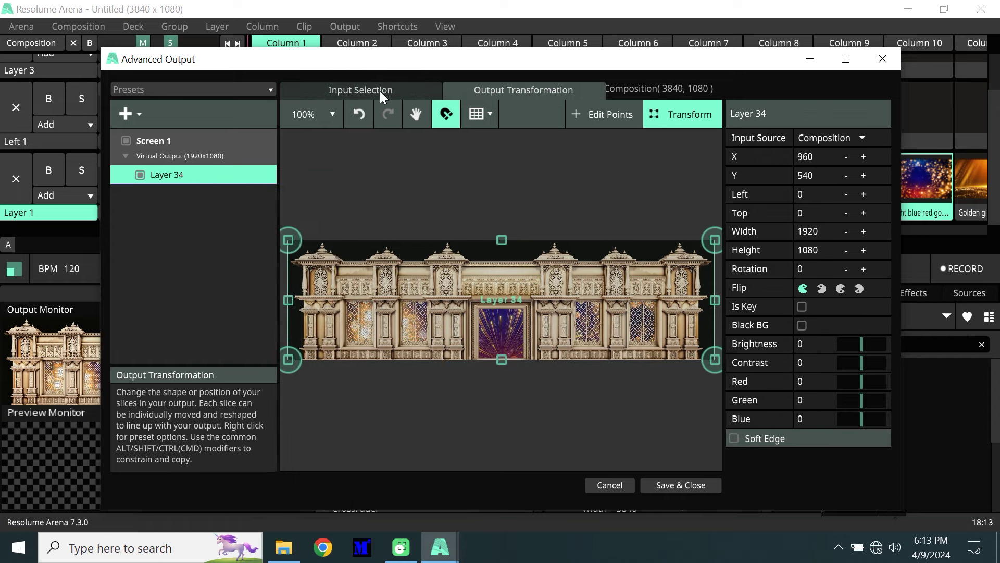
pyautogui.click(380, 91)
pyautogui.moveTo(512, 60)
pyautogui.mouseDown()
pyautogui.moveTo(521, 261)
pyautogui.moveTo(421, 243)
pyautogui.mouseUp()
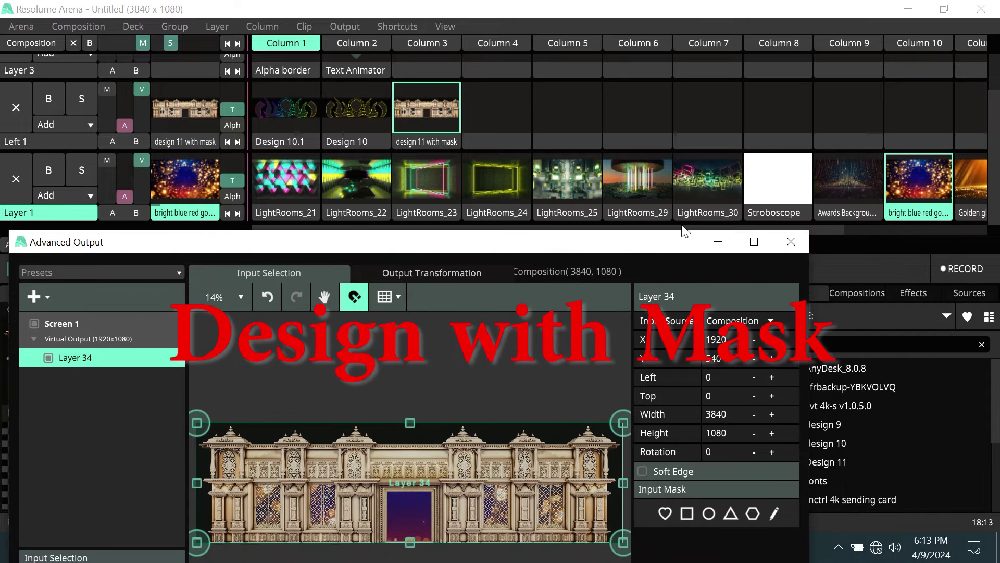
# Step: Audition background clips, ending on bright blue red gold, then minimize Resolume
pyautogui.click(869, 174)
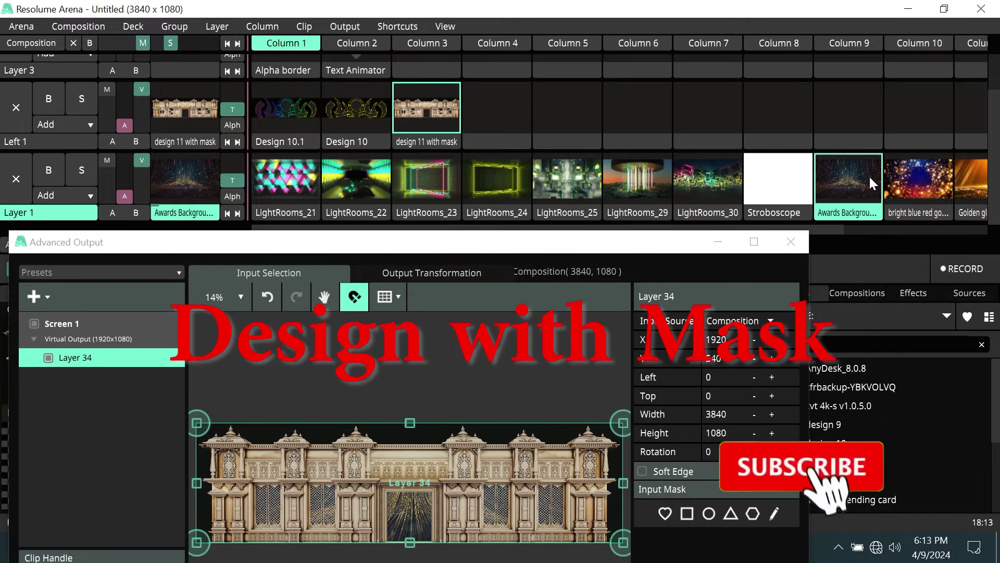
pyautogui.click(921, 180)
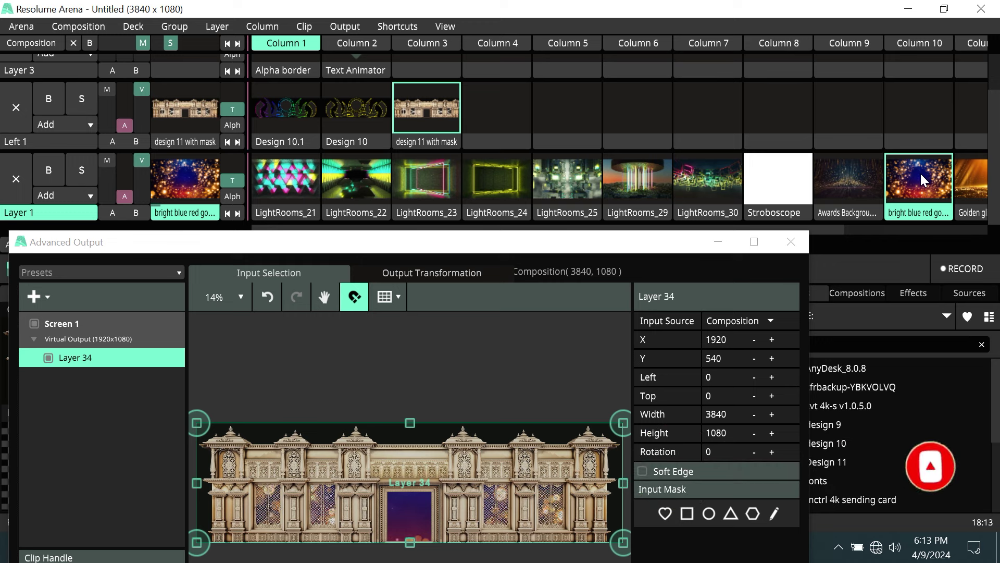
pyautogui.click(967, 187)
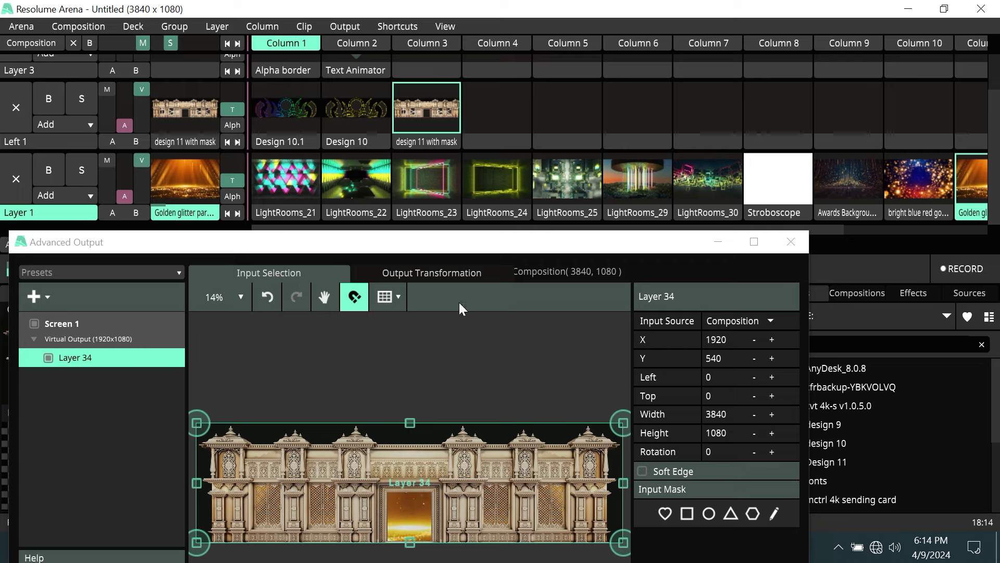
pyautogui.click(692, 180)
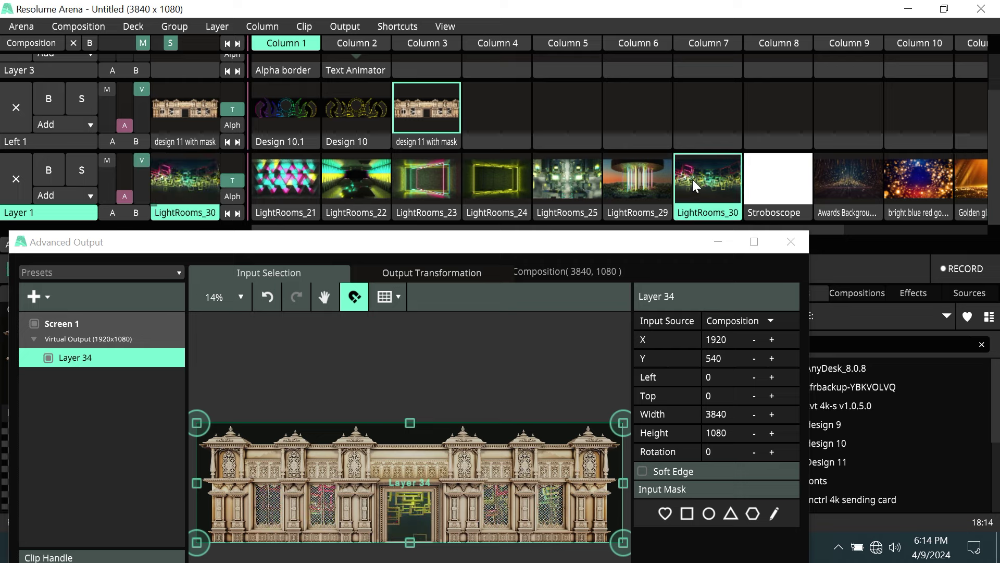
pyautogui.click(570, 179)
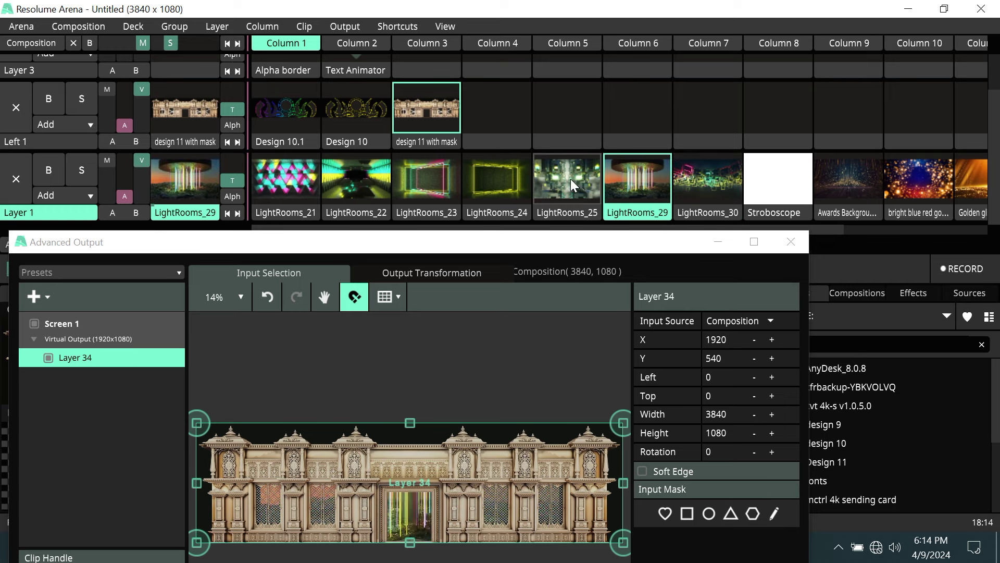
pyautogui.click(338, 170)
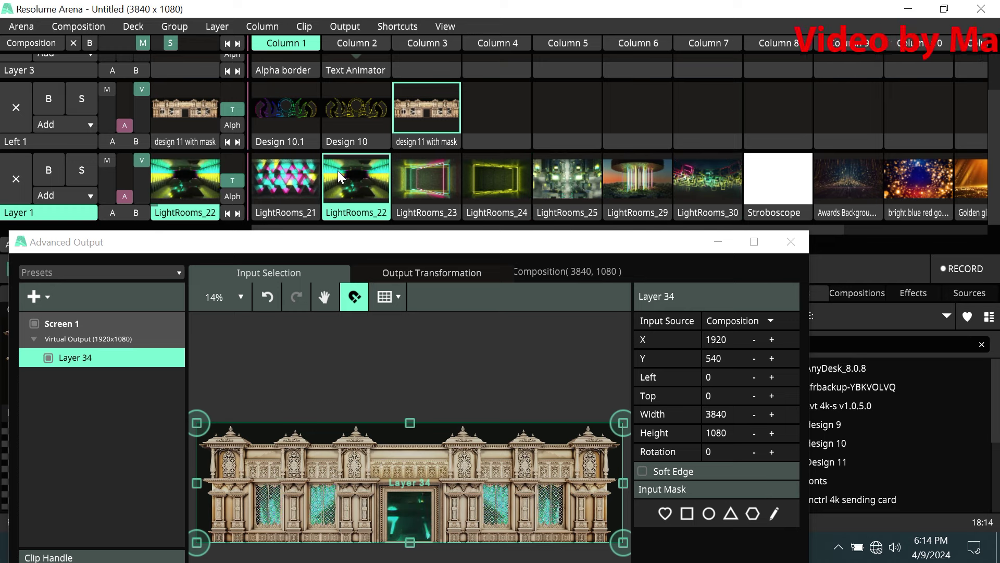
pyautogui.click(918, 179)
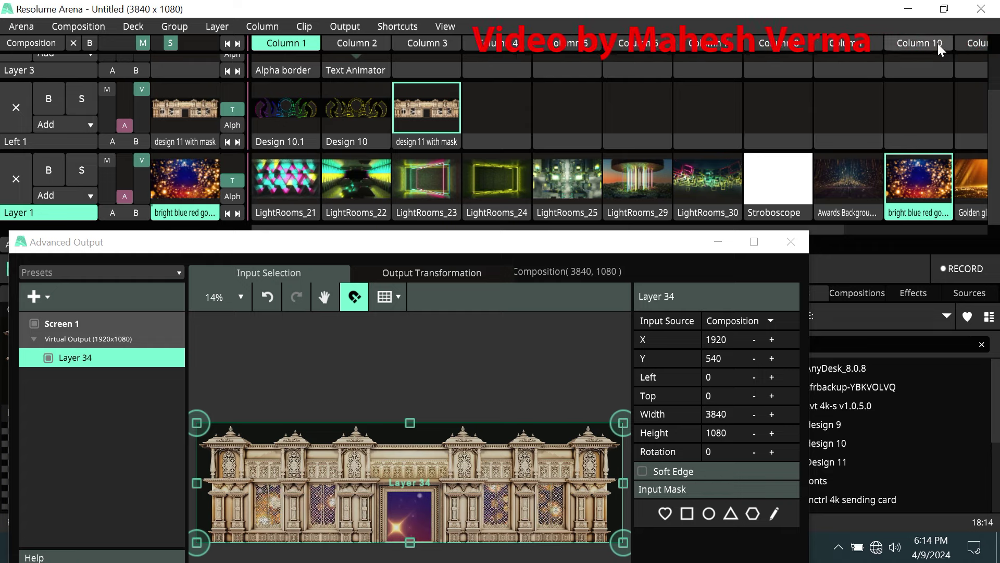
pyautogui.click(909, 14)
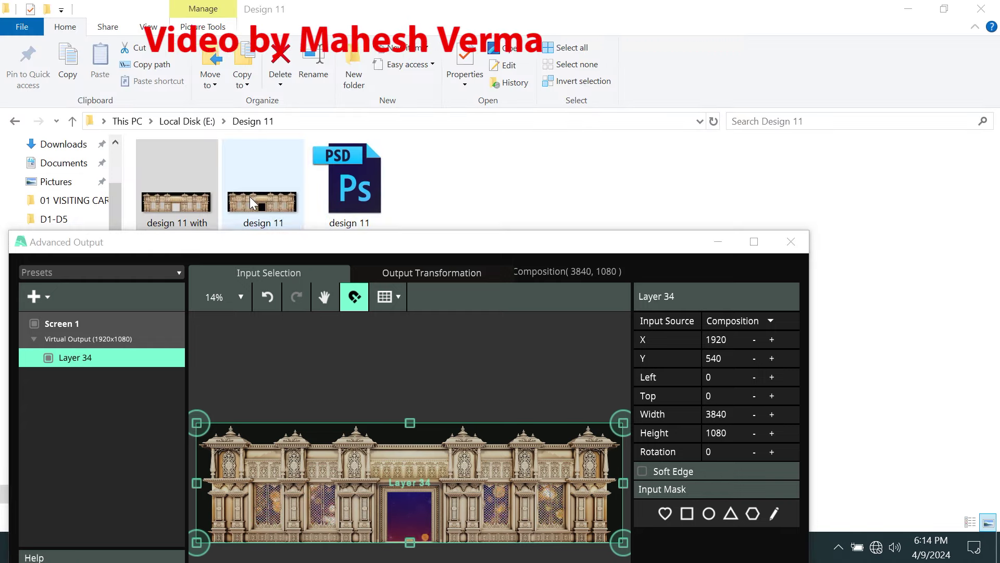
# Step: Drag design 11 from File Explorer into Column 4 of Left 1 and play it
pyautogui.click(455, 413)
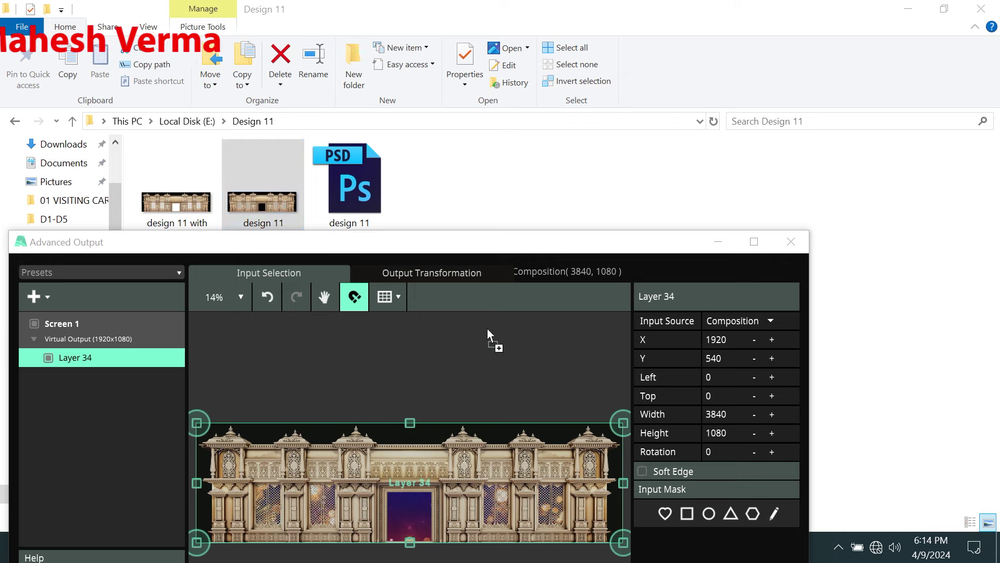
pyautogui.press('super')
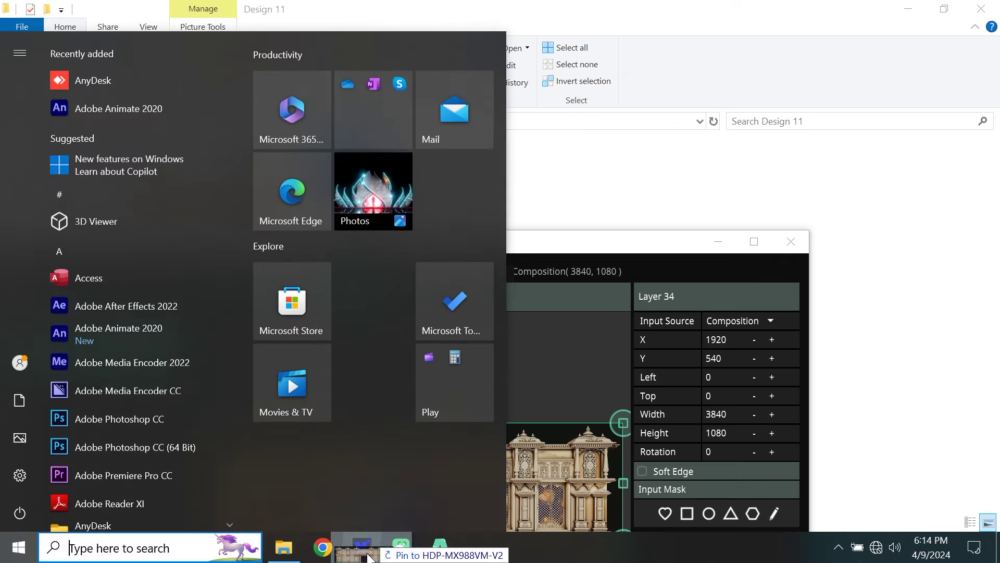
pyautogui.moveTo(447, 552)
pyautogui.moveTo(446, 552)
pyautogui.mouseDown()
pyautogui.moveTo(413, 478)
pyautogui.moveTo(427, 228)
pyautogui.mouseUp()
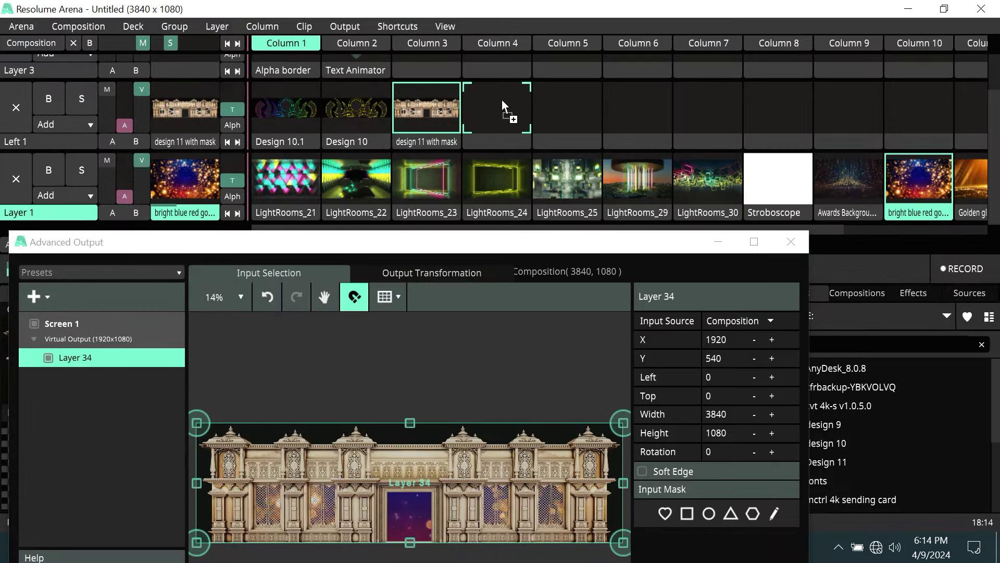
pyautogui.moveTo(501, 99); pyautogui.dragTo(501, 99)
pyautogui.click(502, 99)
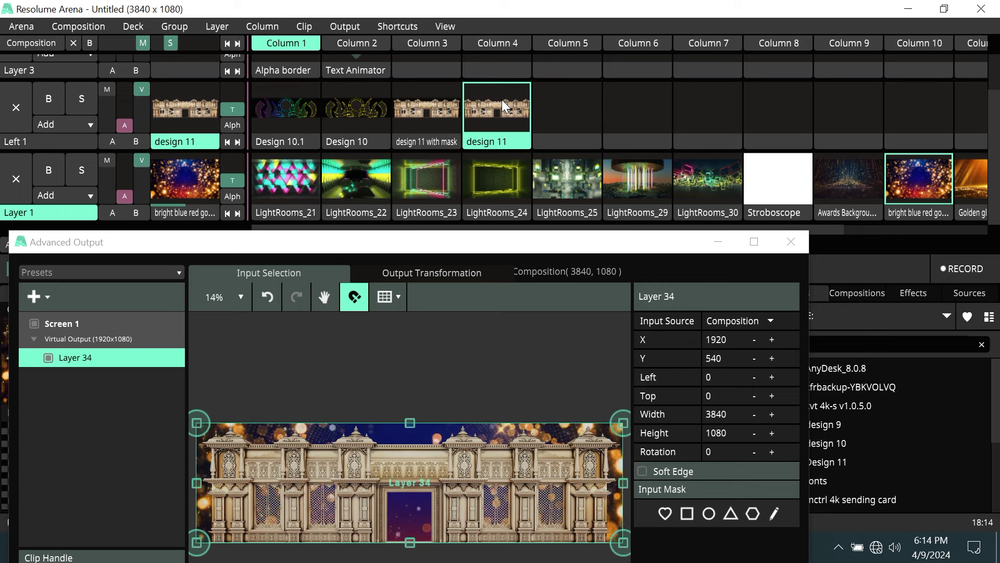
# Step: Compare masked and unmasked design 11, then try Golden glitter, Awards Background and LightRooms_30 backgrounds
pyautogui.click(418, 104)
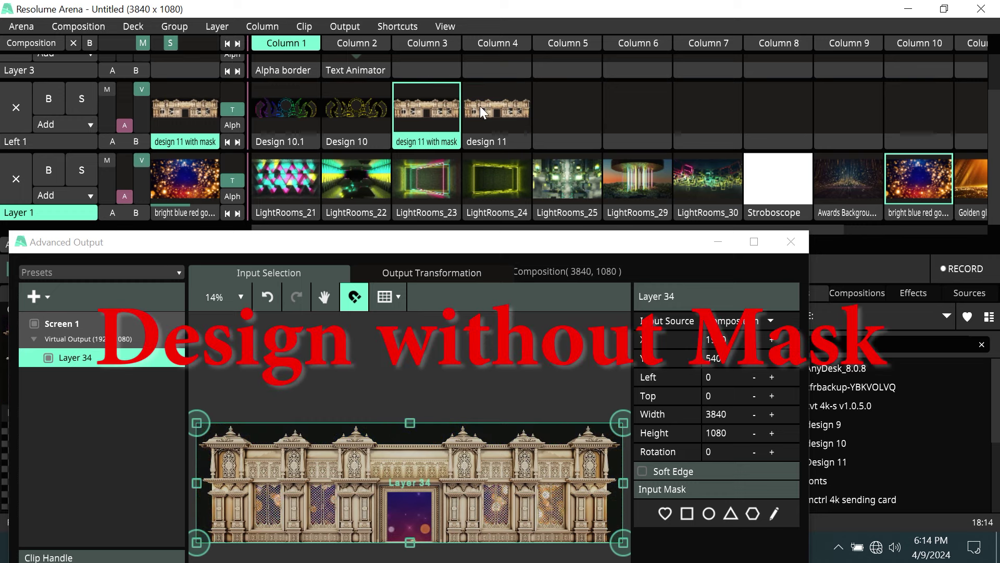
pyautogui.click(501, 107)
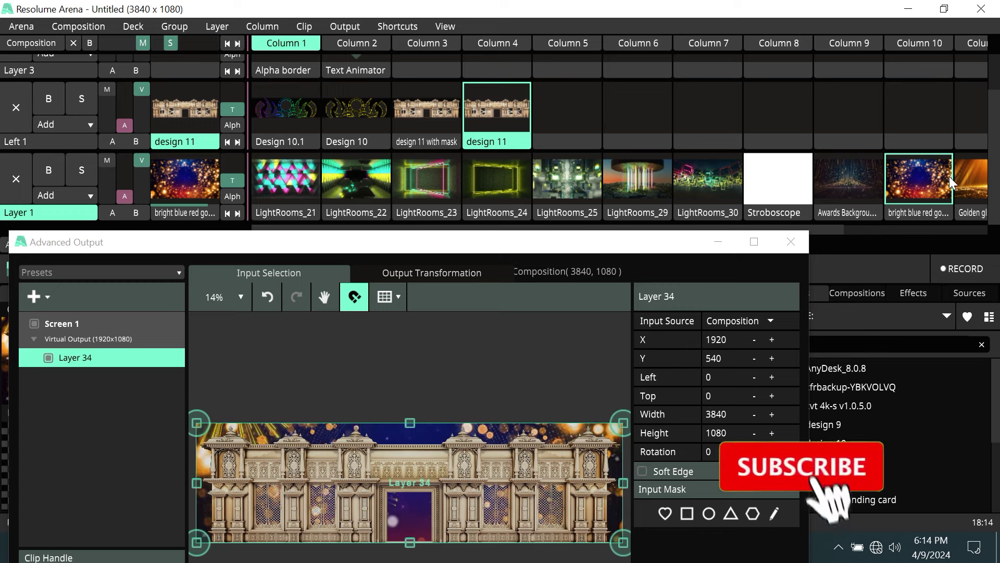
pyautogui.click(969, 178)
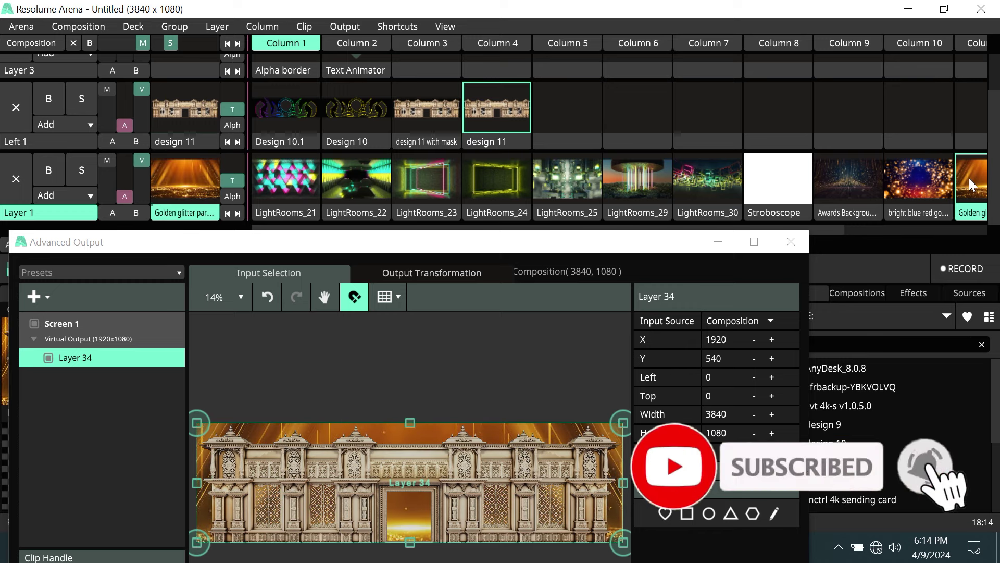
pyautogui.click(857, 186)
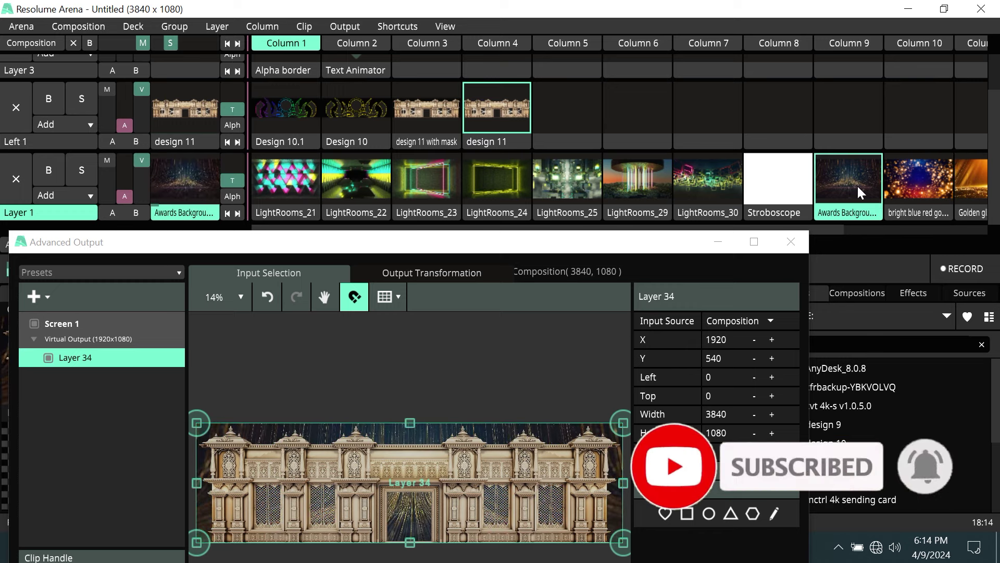
pyautogui.click(705, 184)
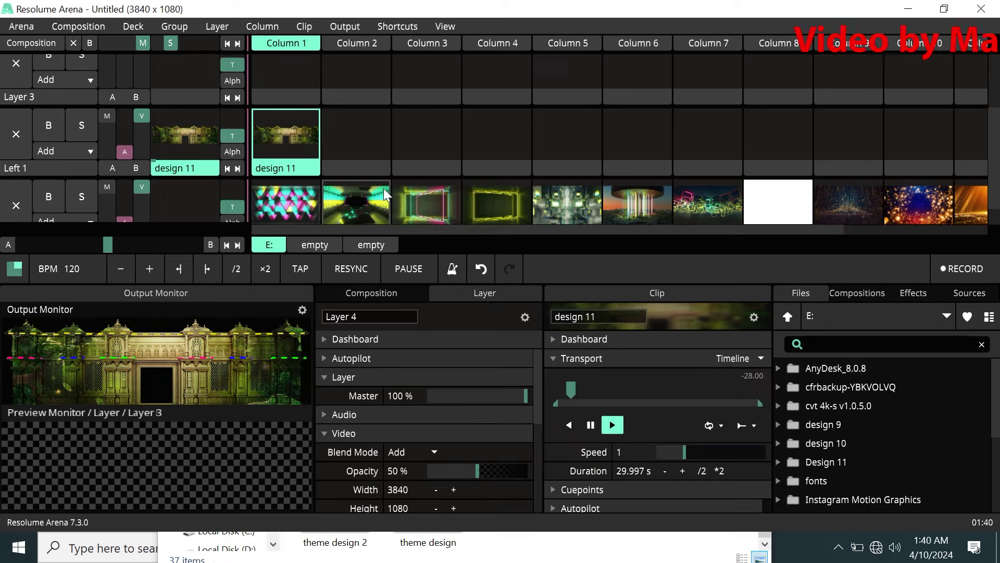
# Step: Adjust the Resolume view, then bring up the Windows Start menu to switch programs
pyautogui.scroll(-1, 383, 189)
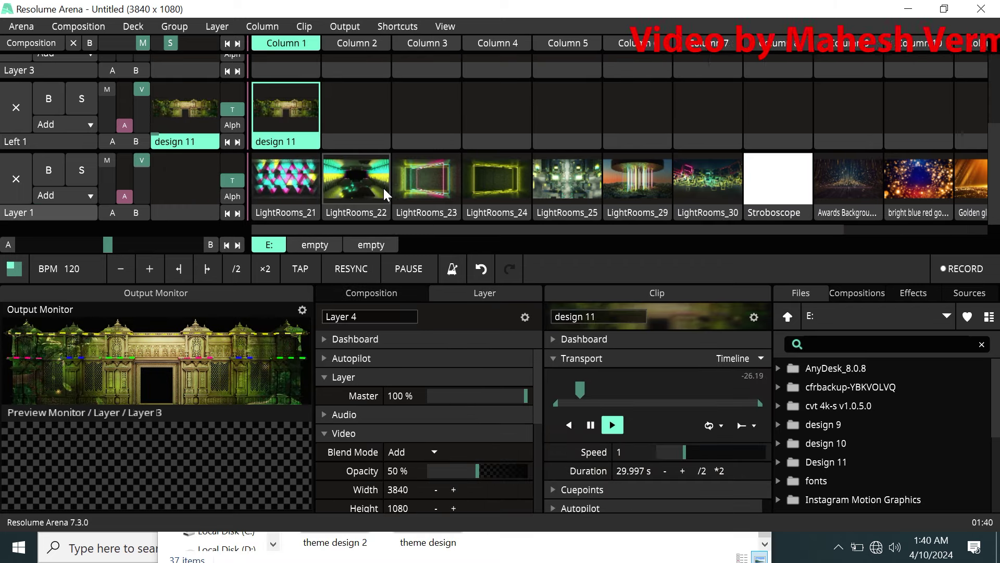
pyautogui.moveTo(416, 229); pyautogui.dragTo(634, 246)
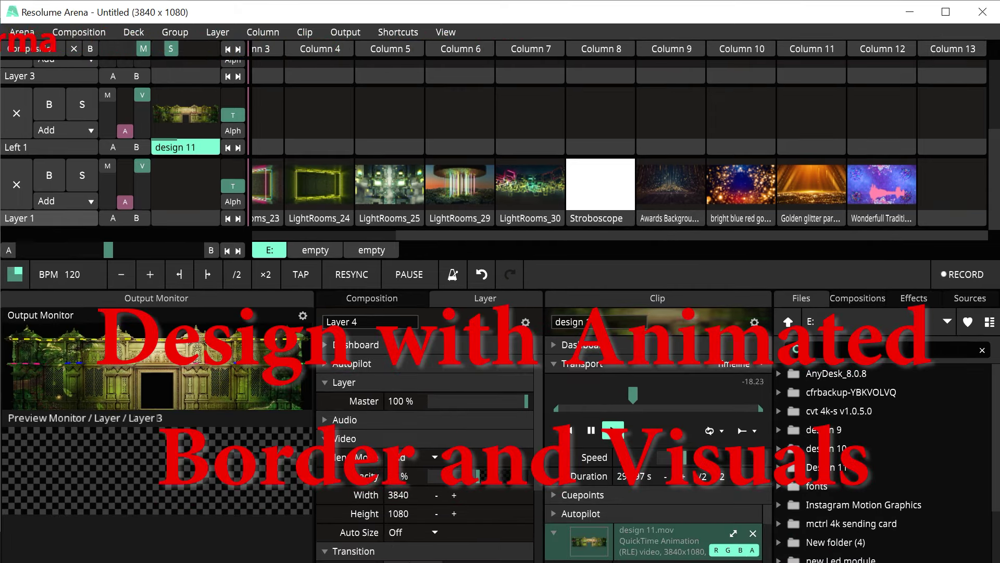
pyautogui.press('super')
# Step: Bring File Explorer forward and open the HDD data folder on TOSHIBA EXT (F:)
pyautogui.moveTo(291, 550)
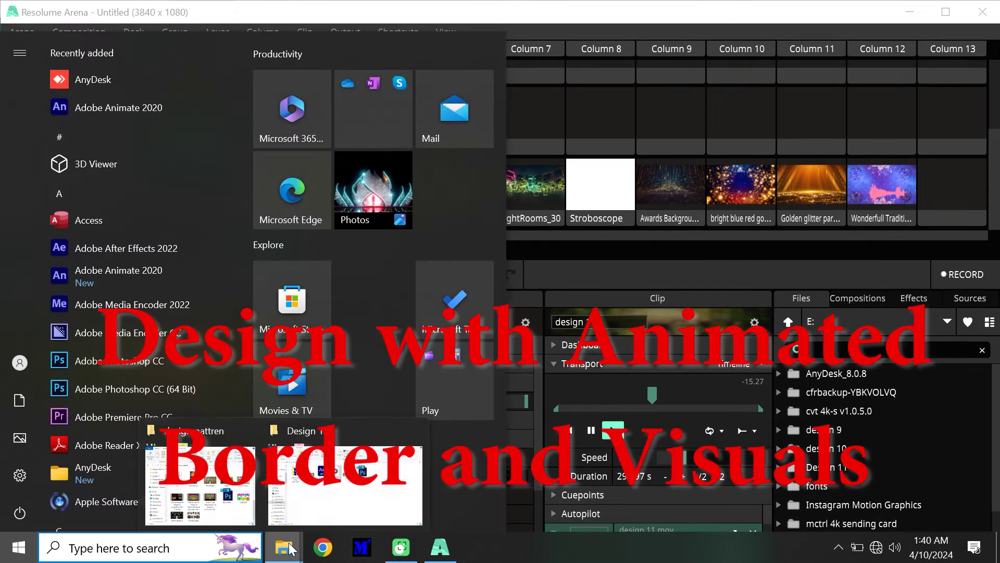
pyautogui.click(343, 479)
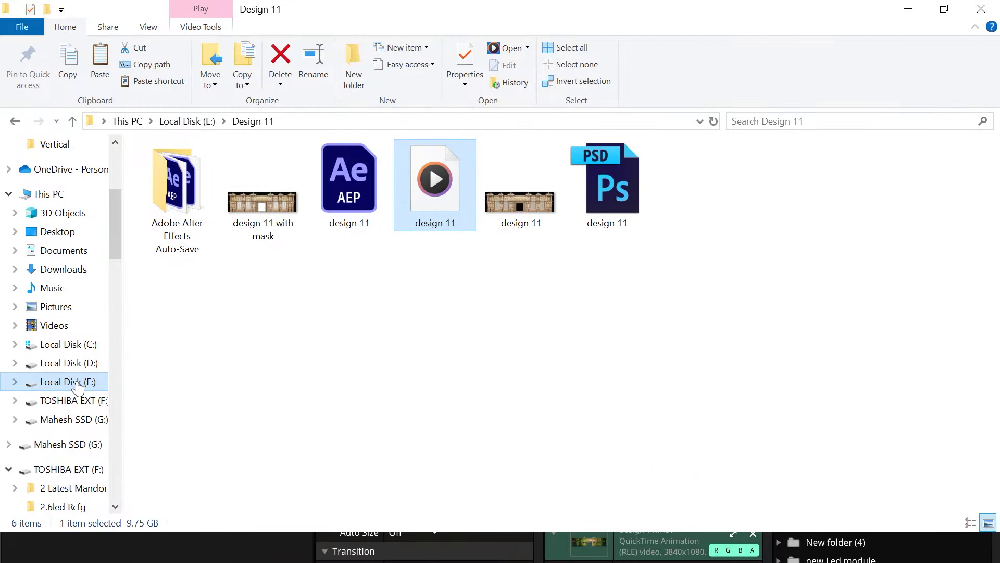
pyautogui.click(78, 408)
pyautogui.scroll(-1, 662, 367)
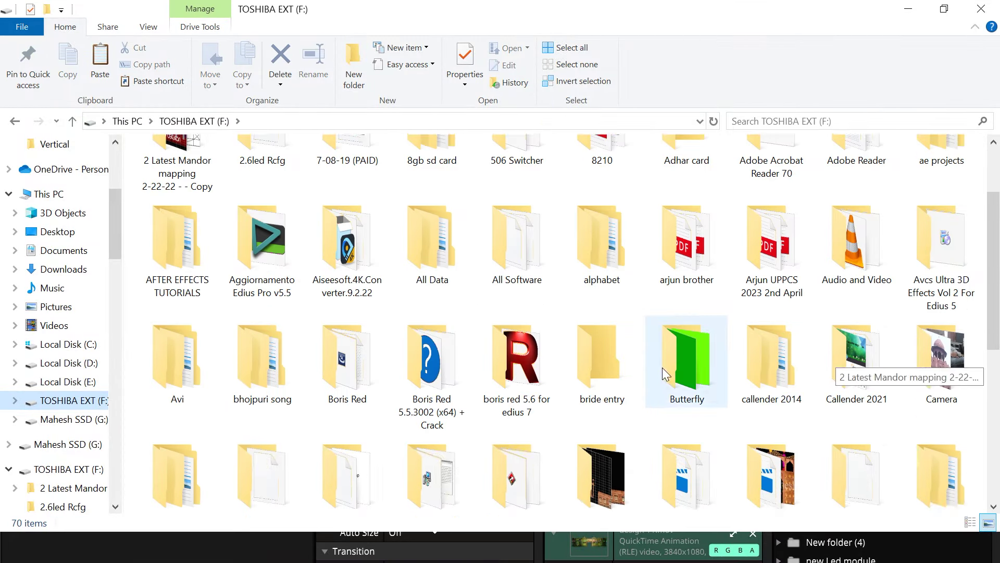
pyautogui.scroll(-3, 662, 368)
pyautogui.scroll(-2, 661, 367)
pyautogui.scroll(-2, 661, 367)
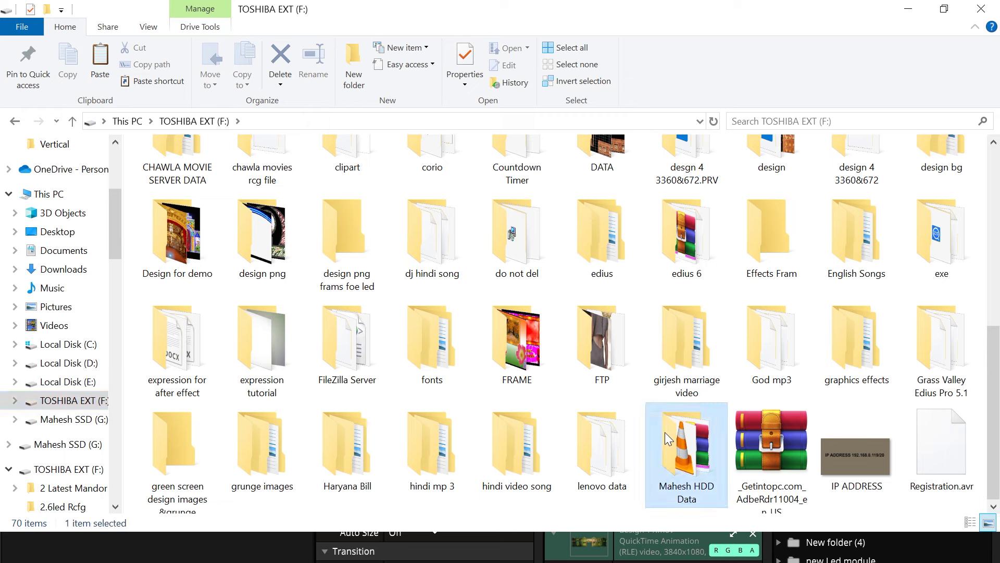
pyautogui.doubleClick(665, 432)
# Step: In the visuals folder, select Moonlight and Music Video 80's Disco and drag them toward Resolume
pyautogui.scroll(-2, 667, 399)
pyautogui.scroll(-2, 667, 399)
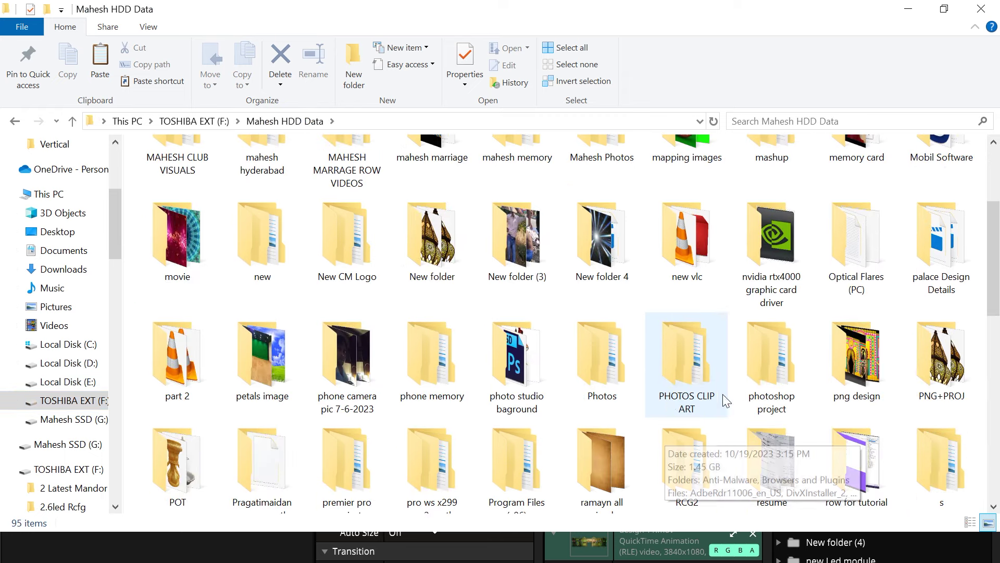
pyautogui.scroll(-2, 736, 395)
pyautogui.scroll(-4, 736, 394)
pyautogui.doubleClick(938, 365)
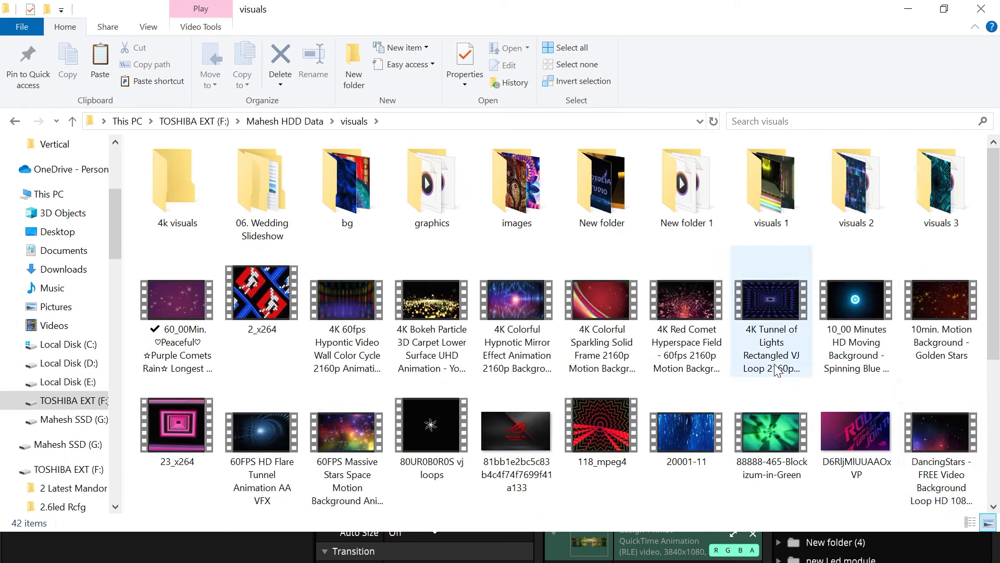
pyautogui.scroll(-5, 698, 437)
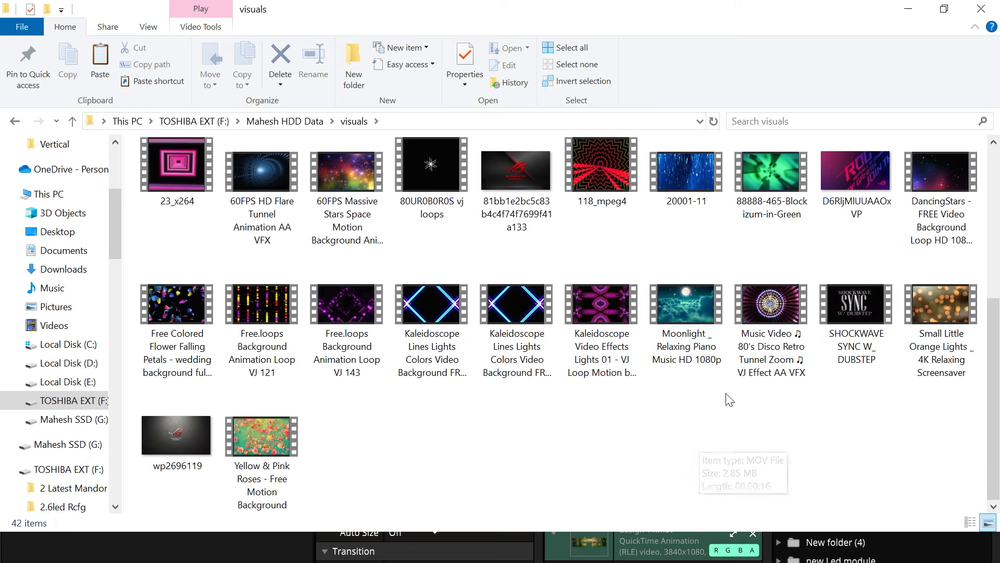
pyautogui.scroll(2, 729, 399)
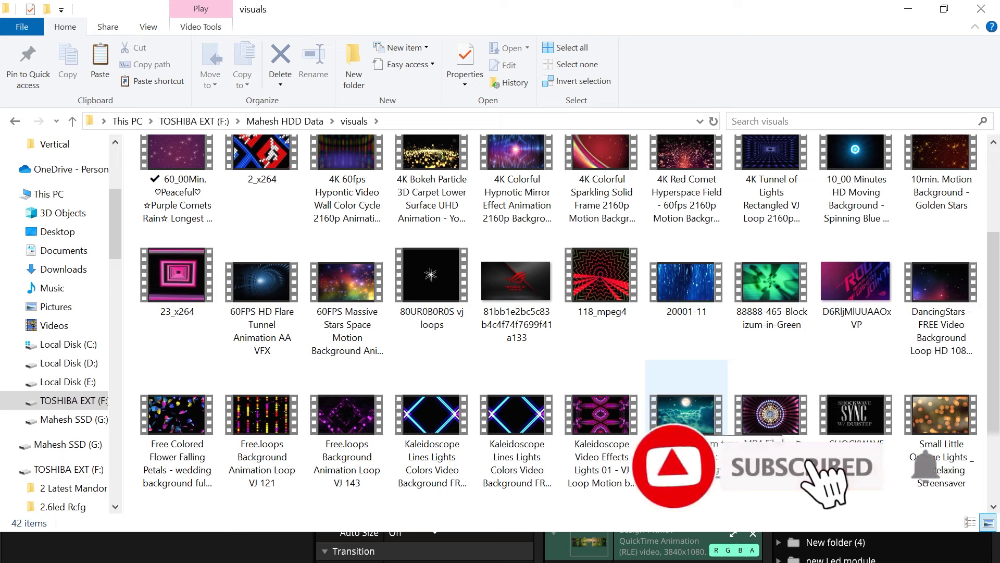
pyautogui.click(687, 414)
pyautogui.keyDown('ctrl'); pyautogui.click(771, 414); pyautogui.keyUp('ctrl')
pyautogui.moveTo(771, 414)
pyautogui.mouseDown()
pyautogui.moveTo(530, 507)
pyautogui.moveTo(466, 554)
pyautogui.moveTo(437, 541)
pyautogui.mouseUp()
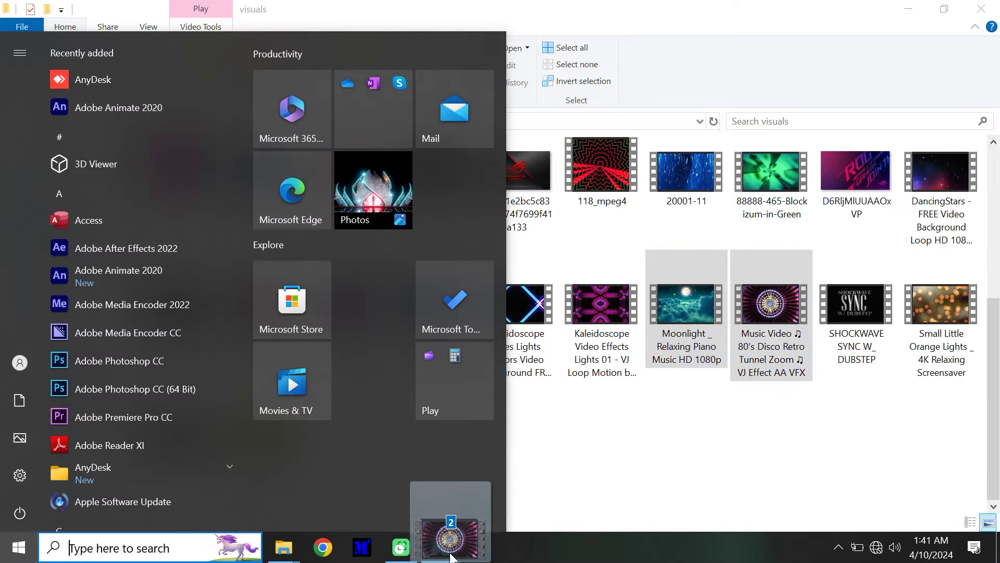
# Step: Drop the Moonlight and Music Video 80's clips into Layer 1
pyautogui.moveTo(436, 542); pyautogui.dragTo(509, 358)
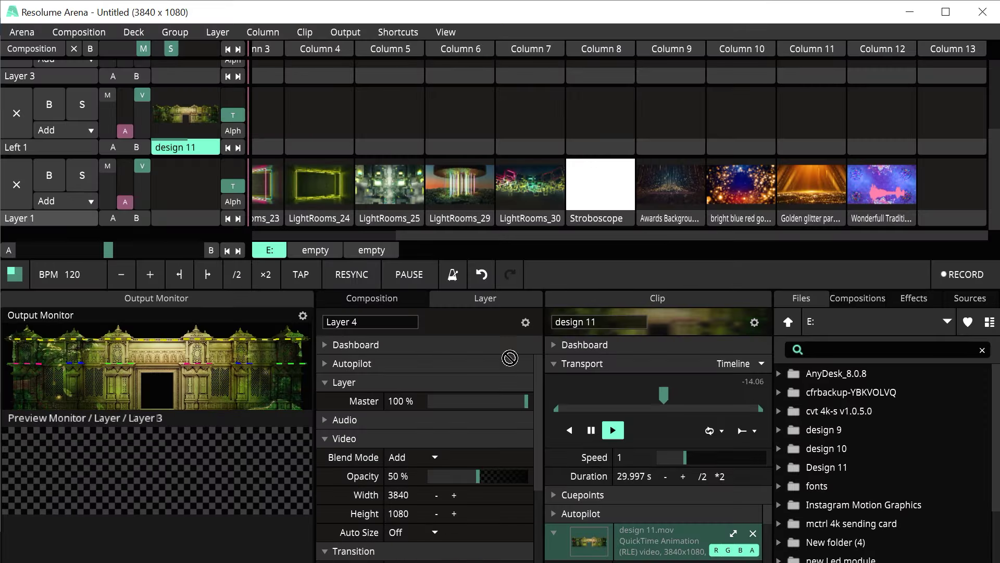
pyautogui.moveTo(955, 173); pyautogui.dragTo(955, 173)
pyautogui.moveTo(896, 229)
pyautogui.mouseDown()
pyautogui.moveTo(937, 231)
pyautogui.moveTo(680, 288)
pyautogui.mouseUp()
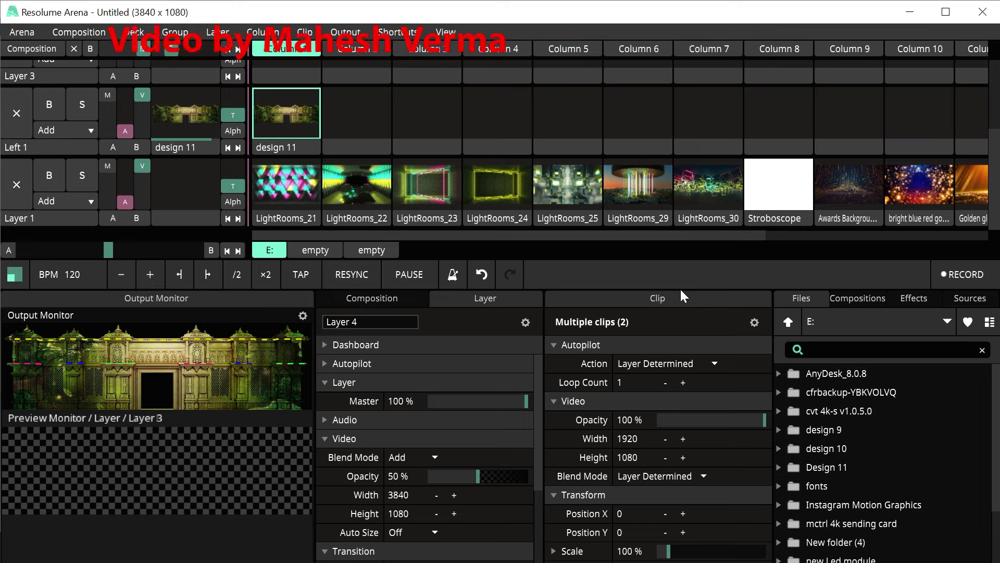
# Step: Move design 11 from Left 1 to Layer 4 Column 1 and launch it to output
pyautogui.hscroll(2, 865, 254)
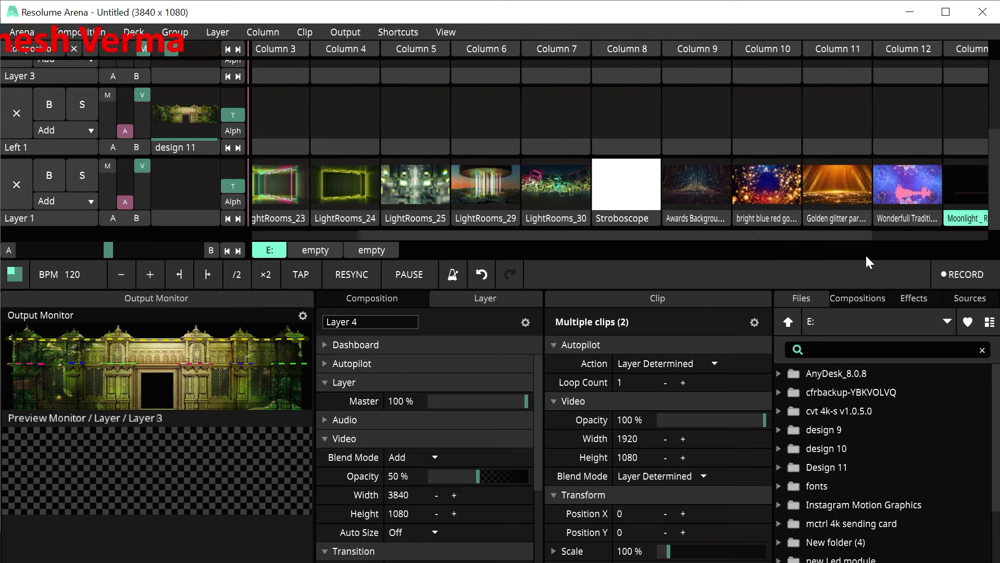
pyautogui.hscroll(-3, 882, 254)
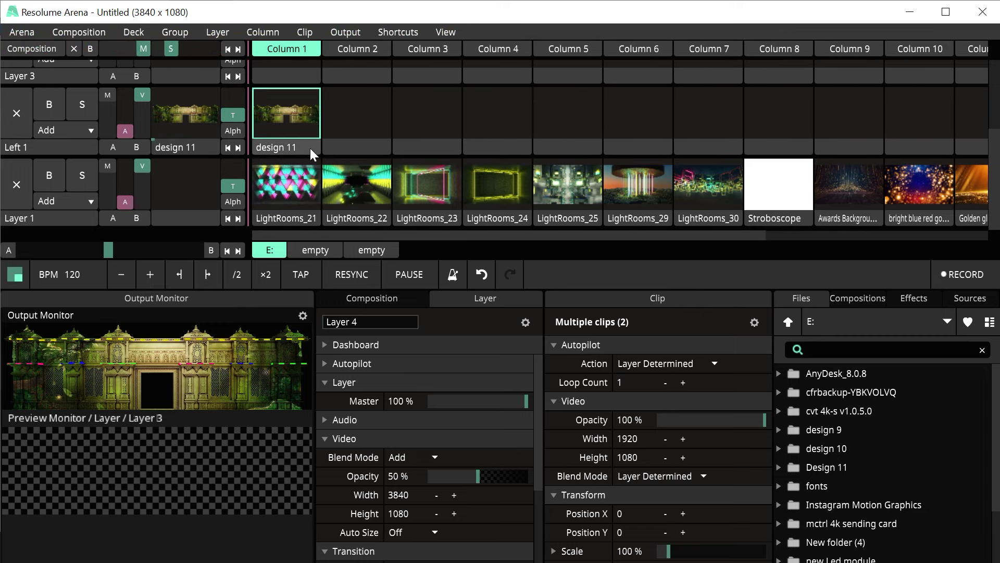
pyautogui.moveTo(311, 148); pyautogui.dragTo(296, 80)
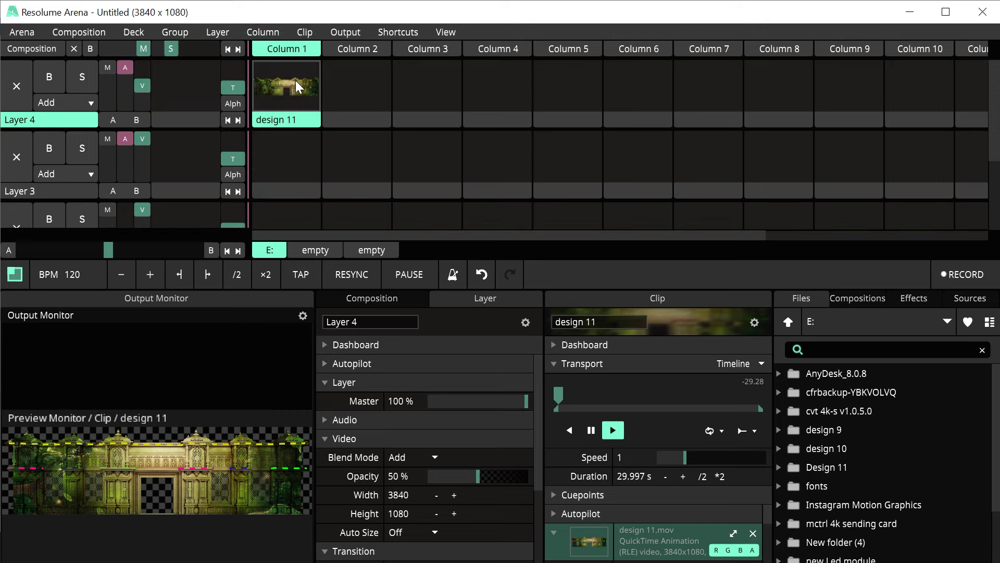
pyautogui.click(295, 80)
pyautogui.scroll(-2, 595, 197)
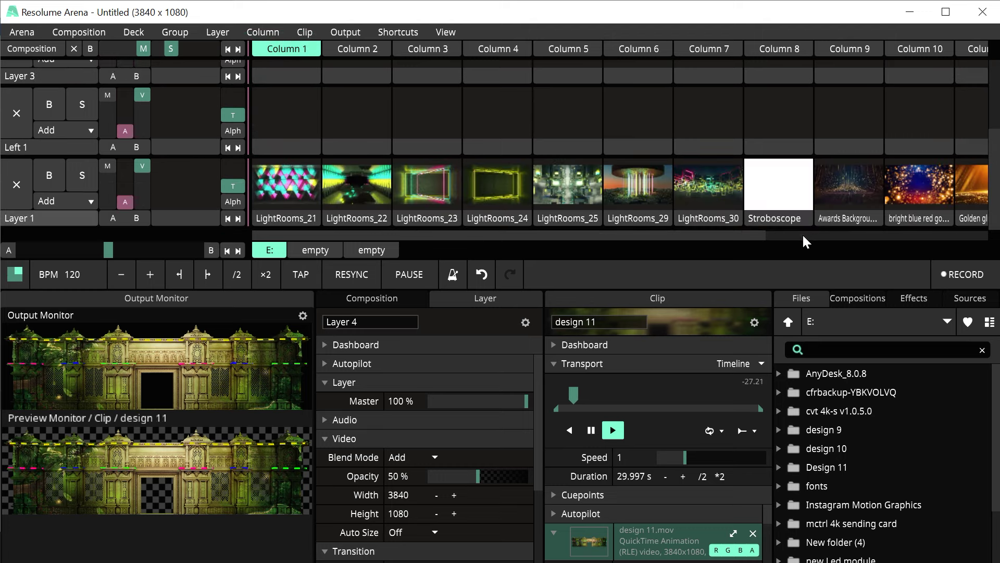
pyautogui.hscroll(4, 802, 242)
# Step: Select Moonlight, collapse its Transport section and launch it on Layer 1
pyautogui.click(846, 214)
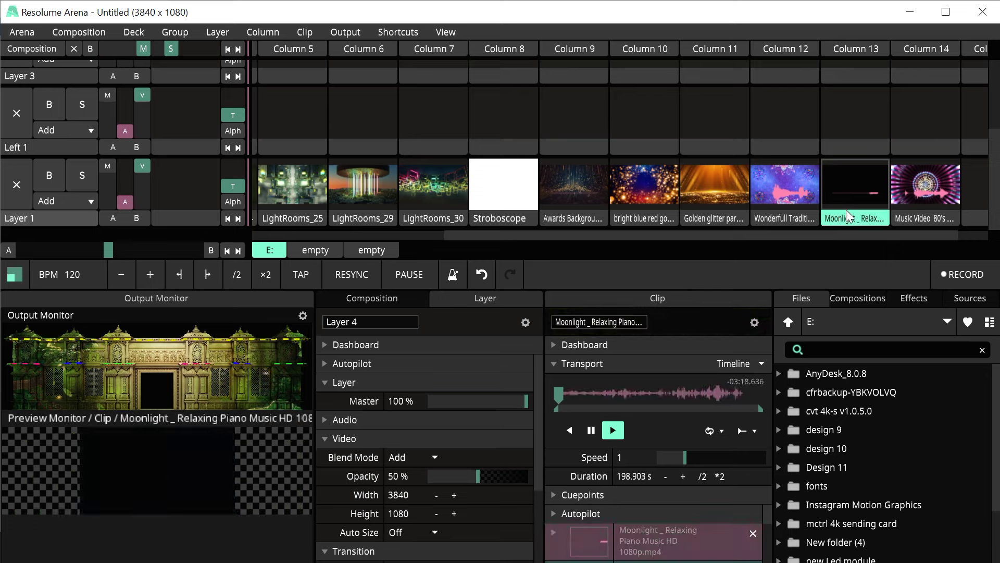
pyautogui.click(559, 361)
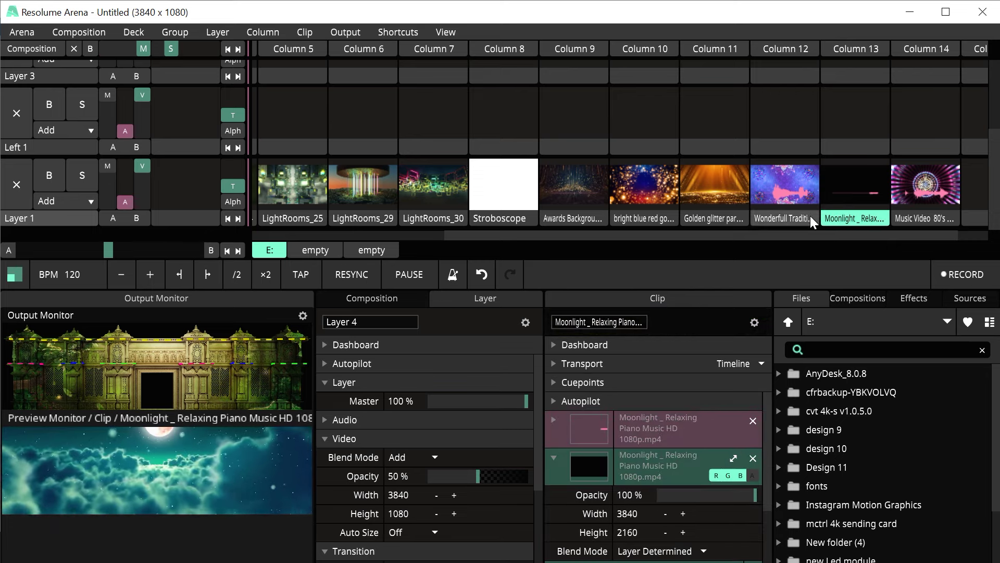
pyautogui.click(843, 194)
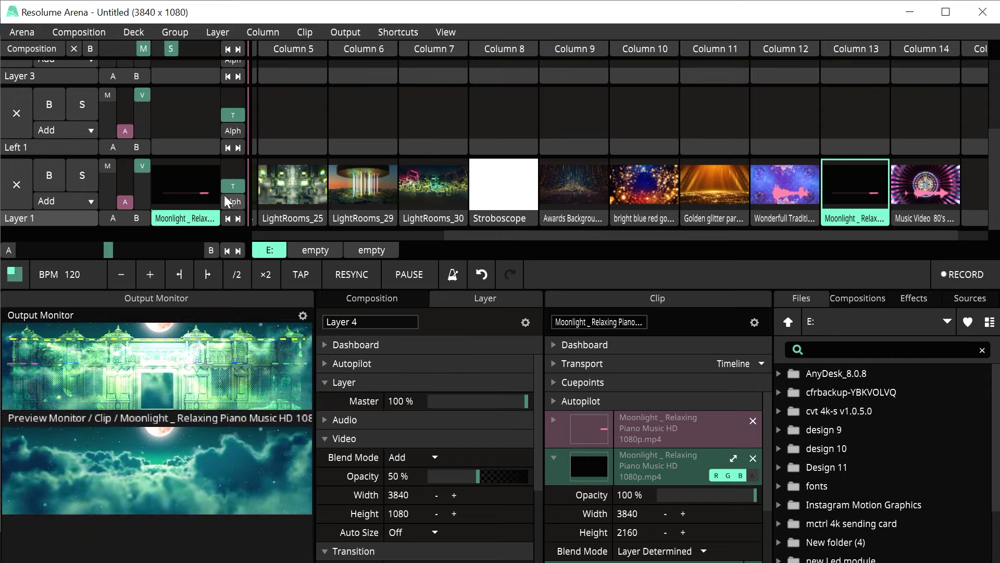
# Step: Offset Moonlight to Position X -38 and Position Y 47, then clear the preview monitor
pyautogui.scroll(1, 225, 75)
pyautogui.scroll(1, 212, 89)
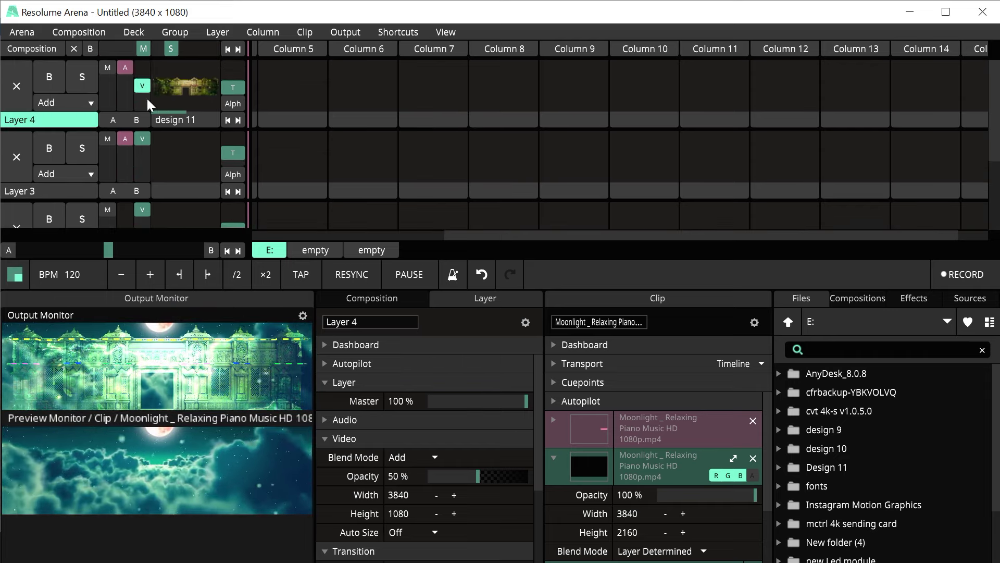
pyautogui.scroll(-2, 439, 110)
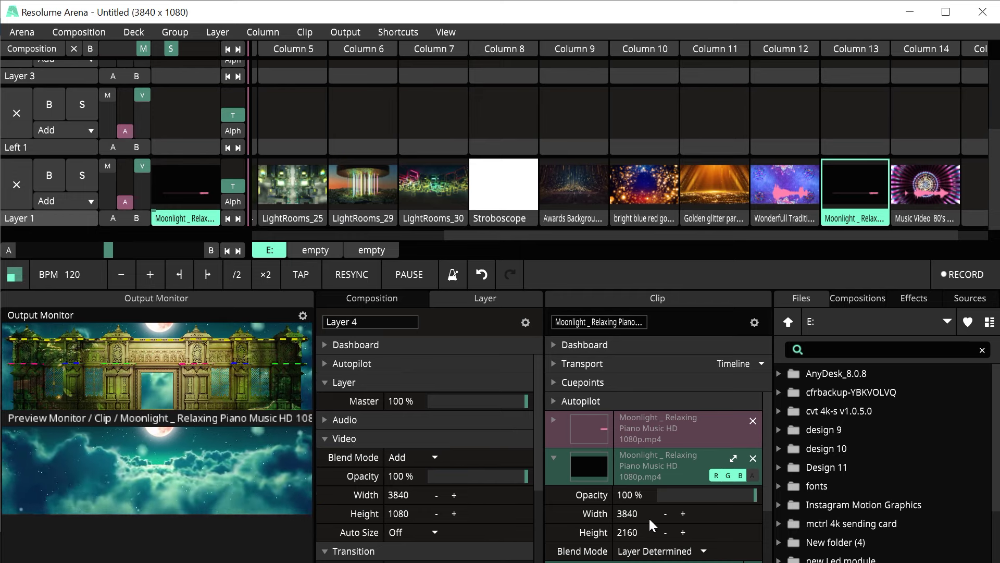
pyautogui.scroll(-2, 652, 517)
pyautogui.moveTo(652, 517); pyautogui.dragTo(593, 530)
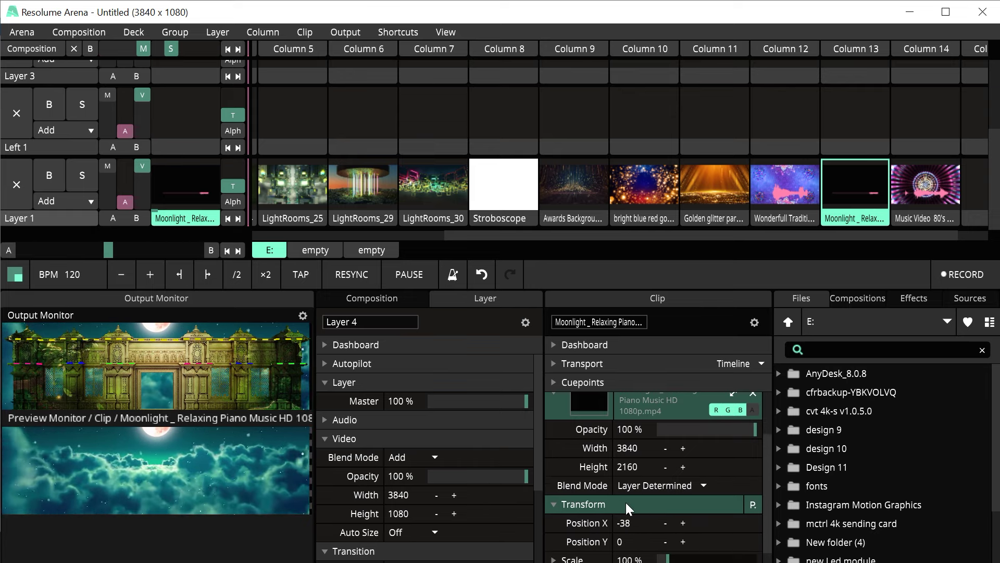
pyautogui.moveTo(682, 541); pyautogui.dragTo(761, 533)
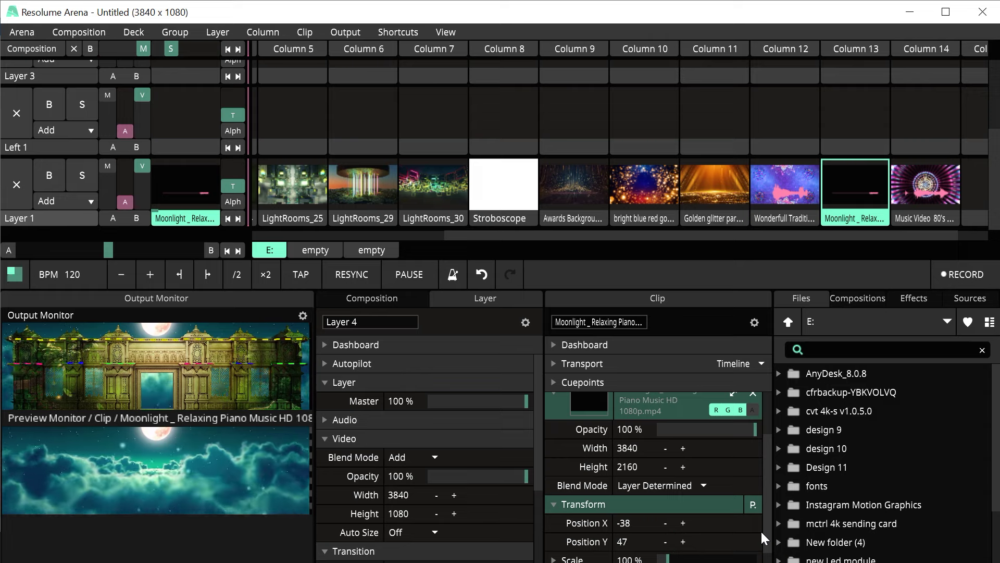
pyautogui.click(81, 33)
pyautogui.click(79, 127)
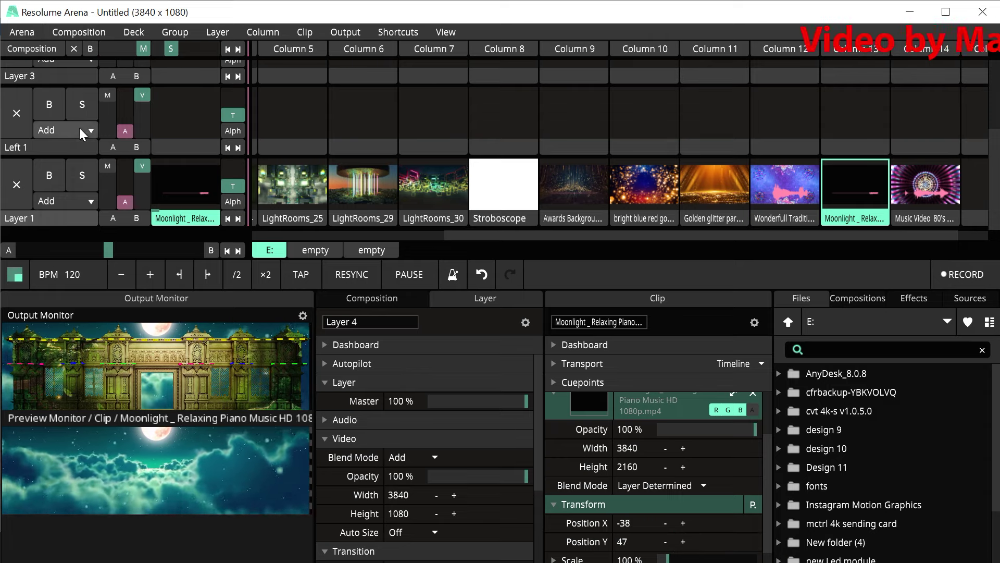
pyautogui.click(202, 470)
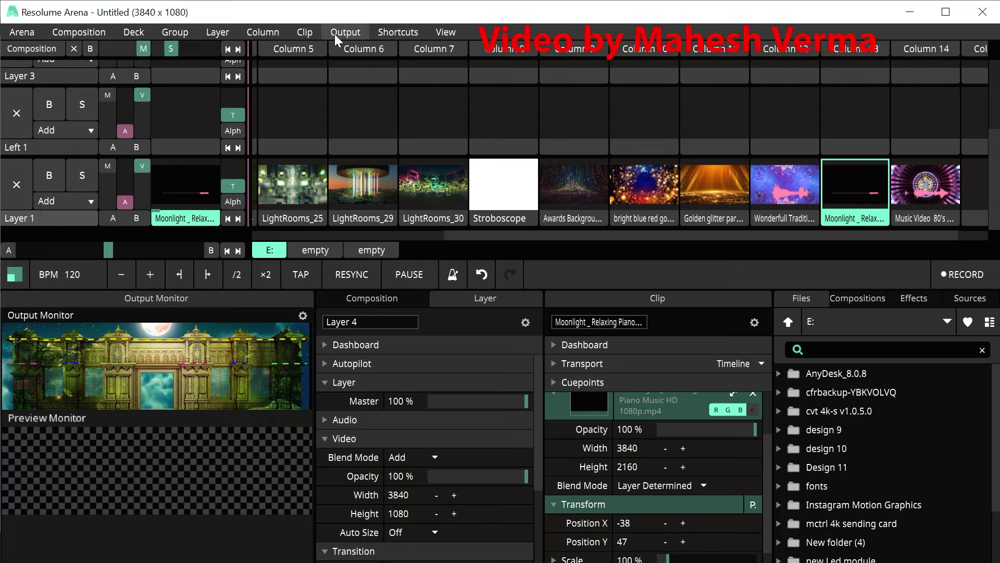
# Step: Check the Advanced Output mapping window, then close it
pyautogui.click(335, 33)
pyautogui.click(356, 166)
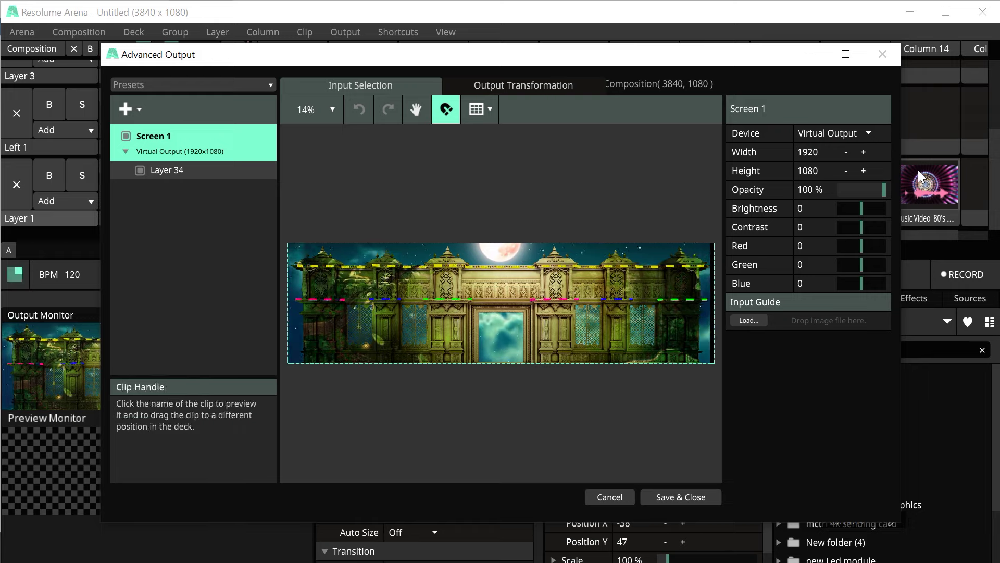
pyautogui.click(882, 53)
# Step: Fit the Music Video 80's clip to the full composition size and play it on Layer 1
pyautogui.click(912, 217)
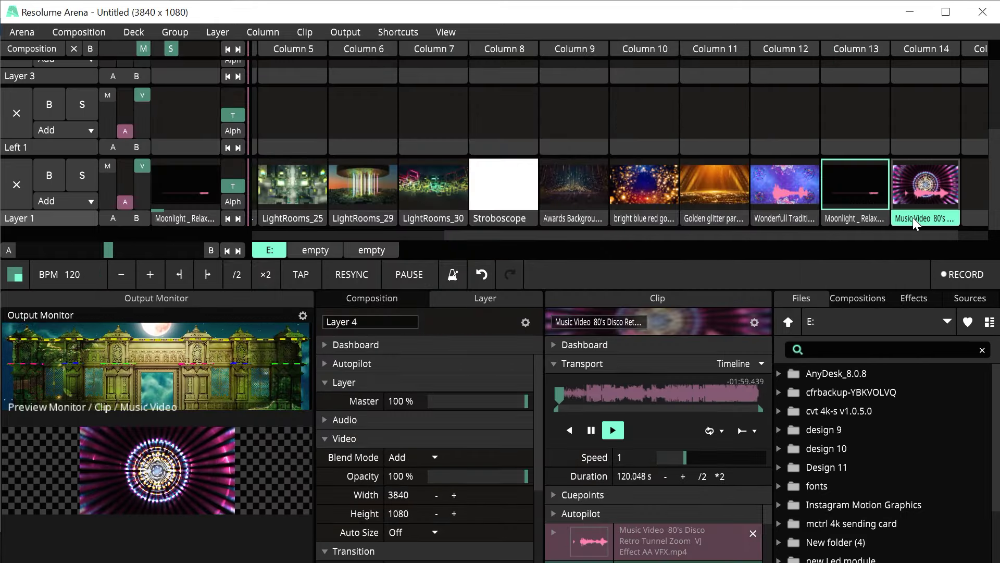
pyautogui.click(552, 364)
pyautogui.click(732, 458)
pyautogui.click(900, 193)
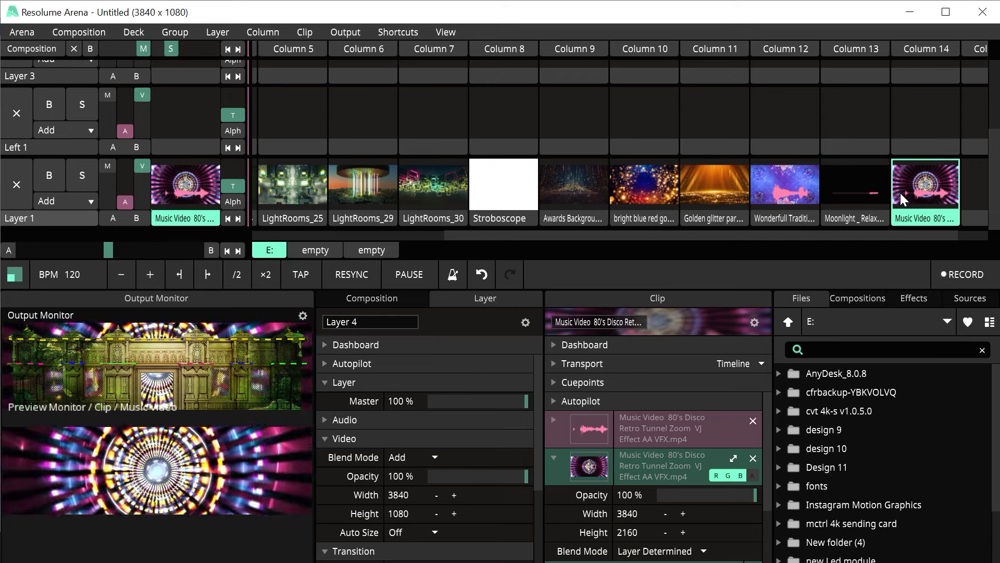
# Step: Try Wonderfull Traditional and golden glitter backgrounds, settling on the bright blue red gold sparkle clip
pyautogui.click(778, 179)
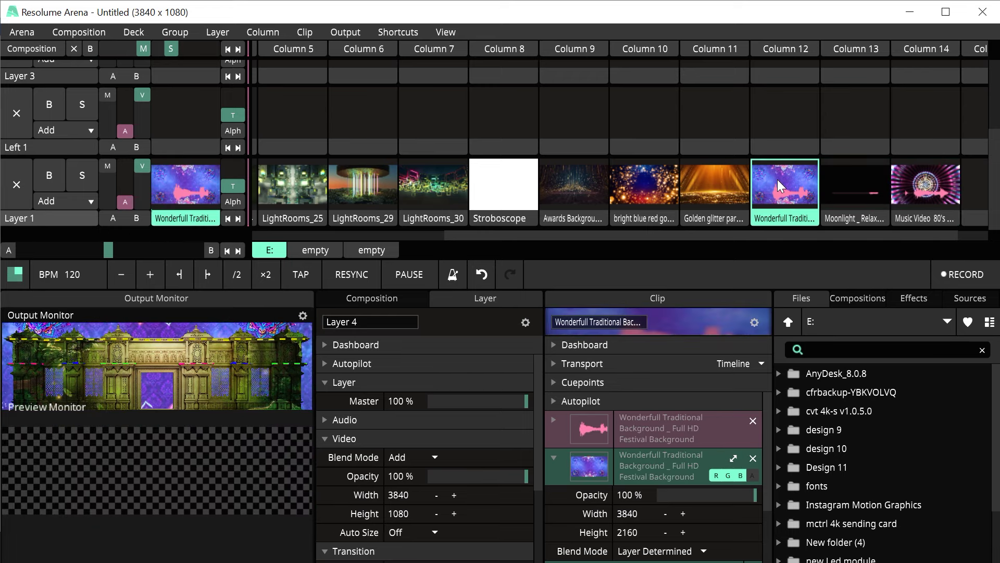
pyautogui.click(703, 193)
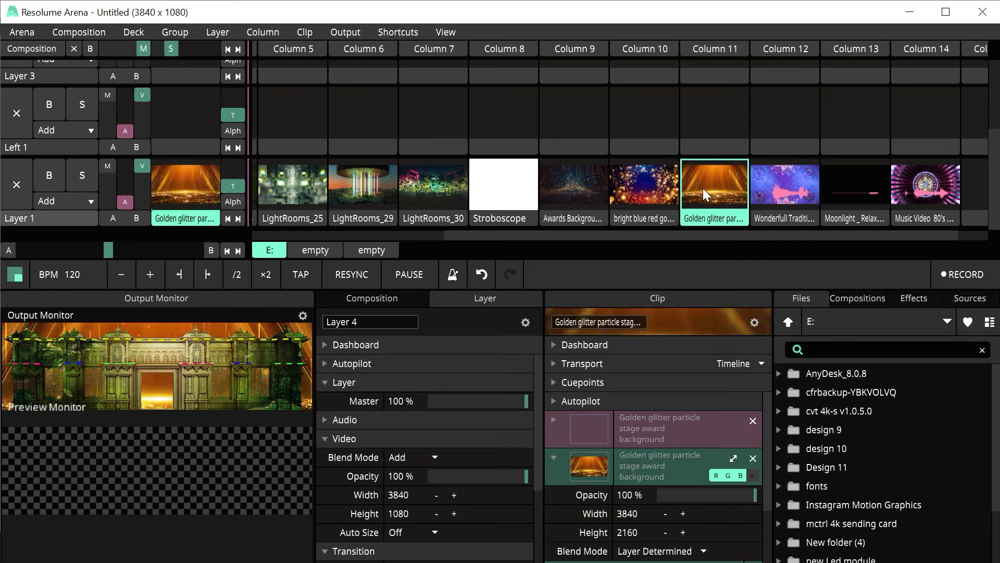
pyautogui.click(647, 192)
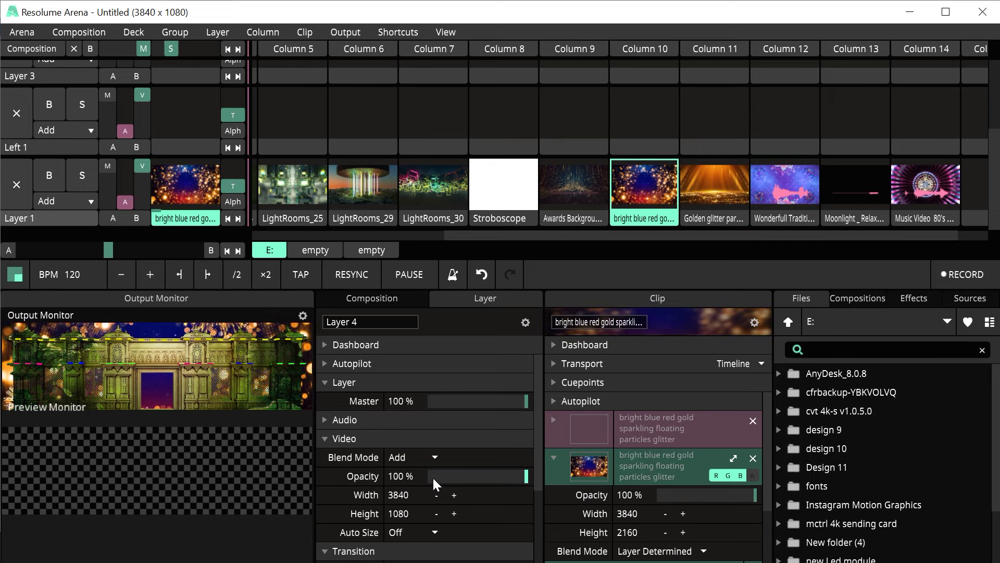
# Step: In the design pattren folder, select images 12, Beautiful sky, 6, 5, 3, 8, 10 and 9
pyautogui.click(19, 547)
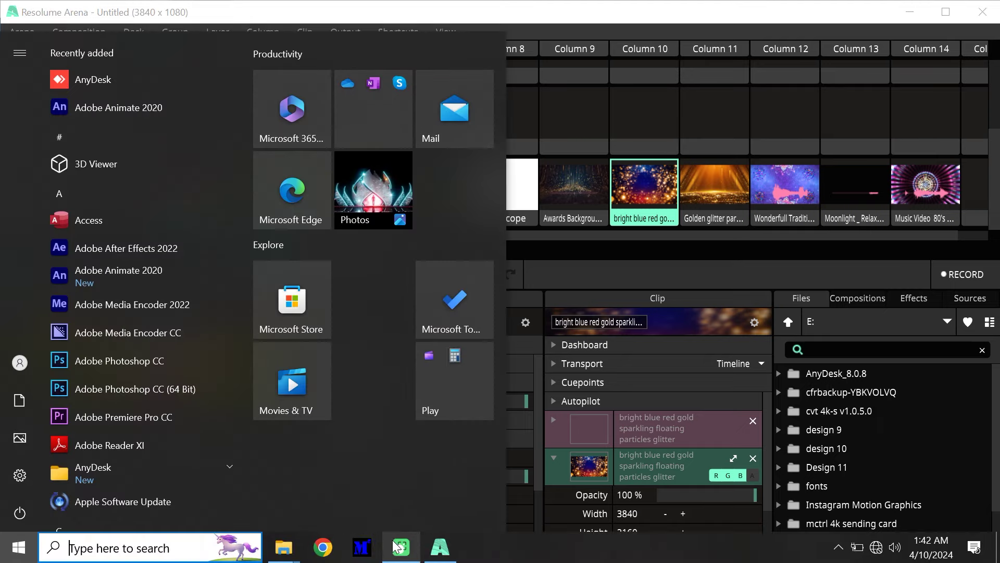
pyautogui.moveTo(282, 553)
pyautogui.click(208, 479)
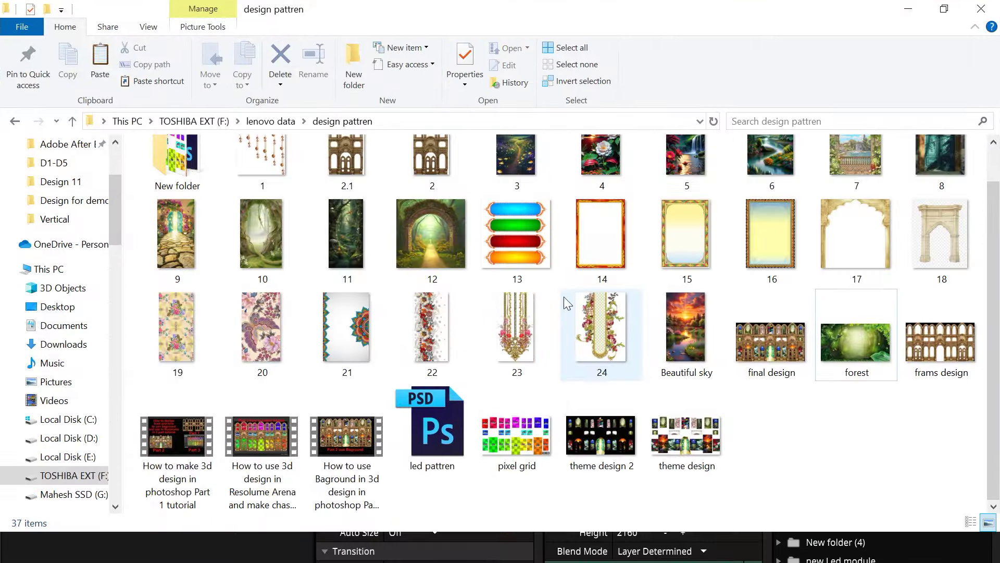
pyautogui.click(440, 250)
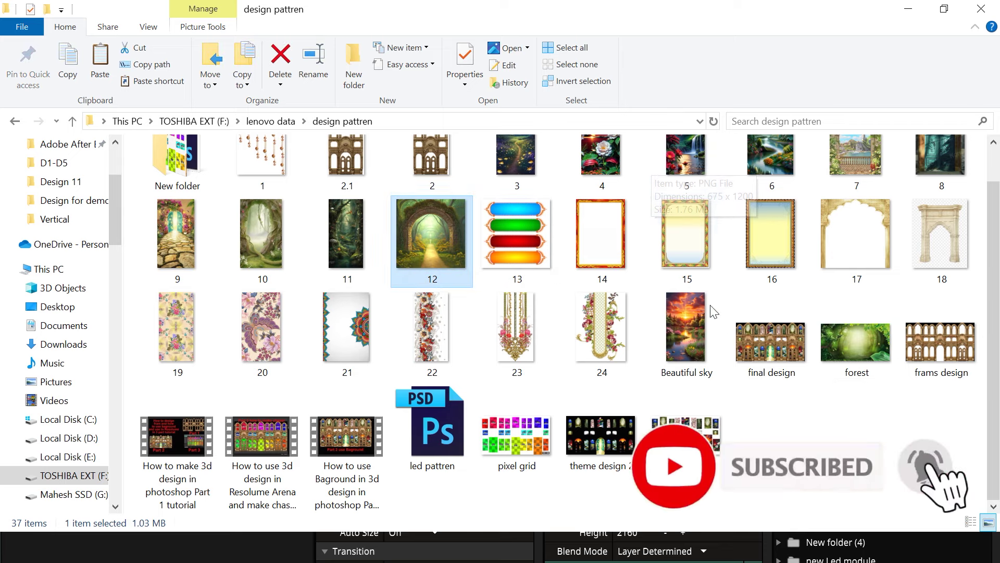
pyautogui.keyDown('ctrl'); pyautogui.click(688, 328); pyautogui.keyUp('ctrl')
pyautogui.scroll(2, 701, 261)
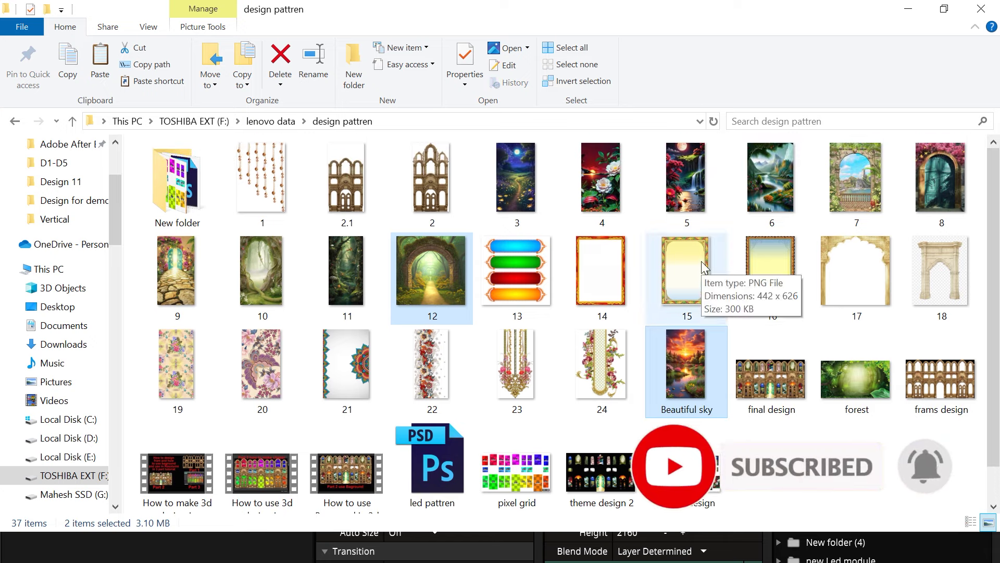
pyautogui.keyDown('ctrl'); pyautogui.click(786, 186); pyautogui.keyUp('ctrl')
pyautogui.keyDown('ctrl'); pyautogui.click(693, 181); pyautogui.keyUp('ctrl')
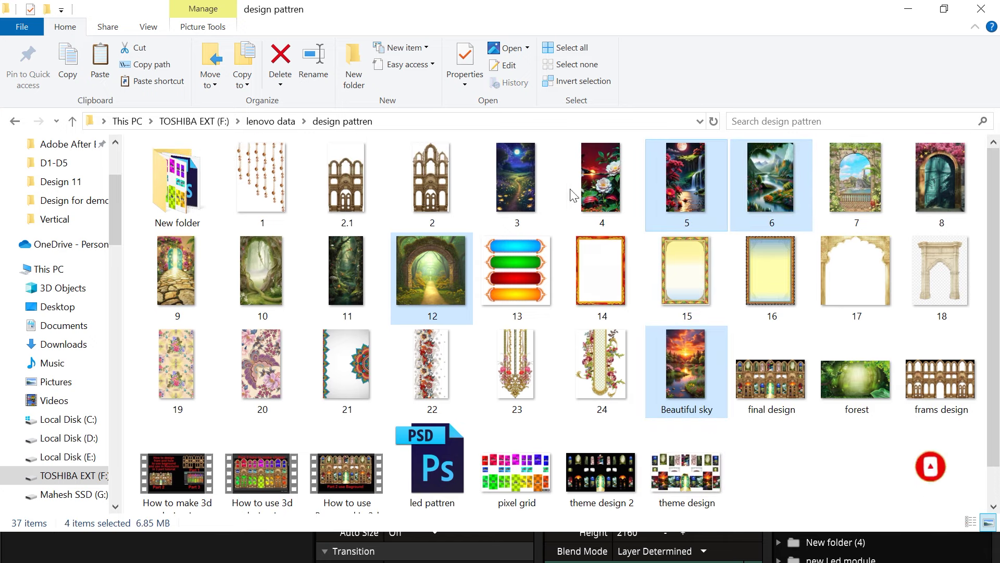
pyautogui.keyDown('ctrl'); pyautogui.click(542, 179); pyautogui.keyUp('ctrl')
pyautogui.keyDown('ctrl'); pyautogui.click(937, 173); pyautogui.keyUp('ctrl')
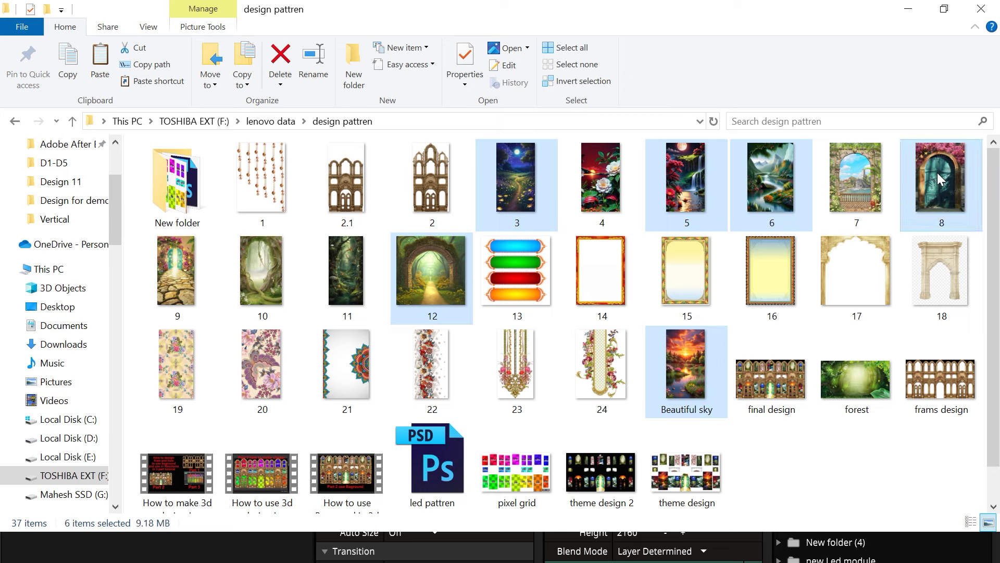
pyautogui.keyDown('ctrl'); pyautogui.click(258, 276); pyautogui.keyUp('ctrl')
pyautogui.keyDown('ctrl'); pyautogui.click(198, 280); pyautogui.keyUp('ctrl')
# Step: Drop the eight selected images into Resolume's Left 1 layer and maximise the Resolume window
pyautogui.moveTo(198, 279)
pyautogui.mouseDown()
pyautogui.moveTo(373, 453)
pyautogui.moveTo(445, 555)
pyautogui.mouseUp()
pyautogui.press('super')
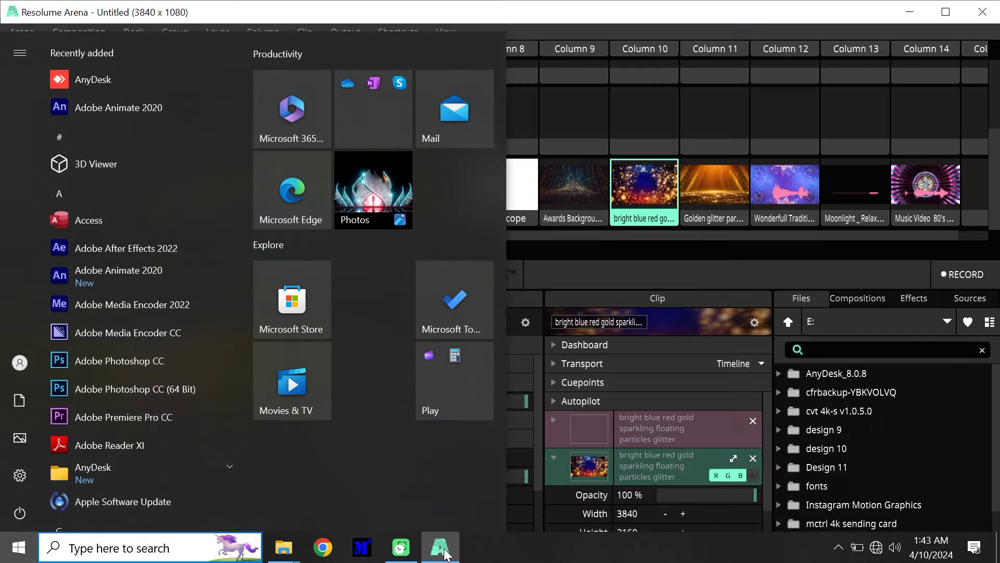
pyautogui.click(444, 556)
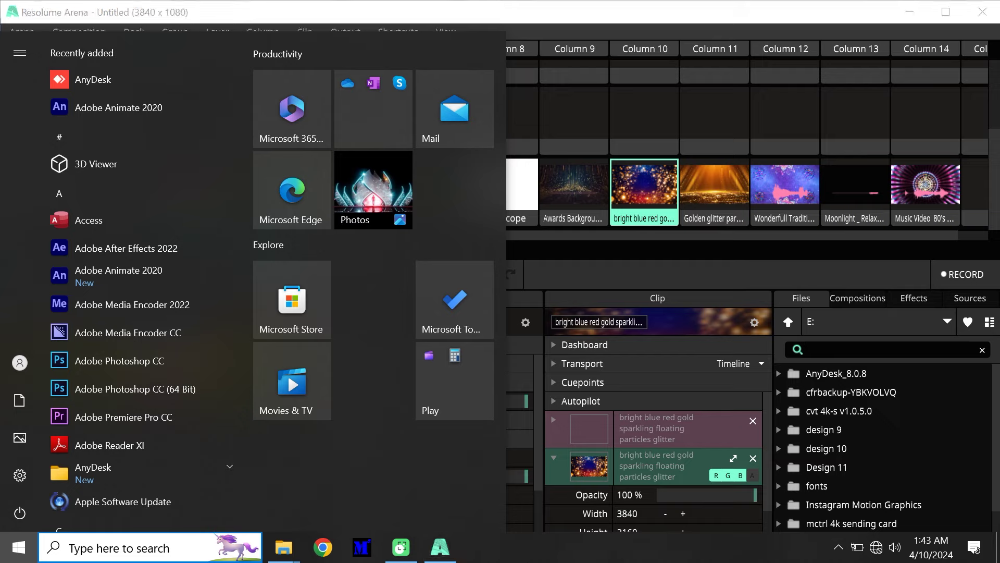
pyautogui.click(547, 250)
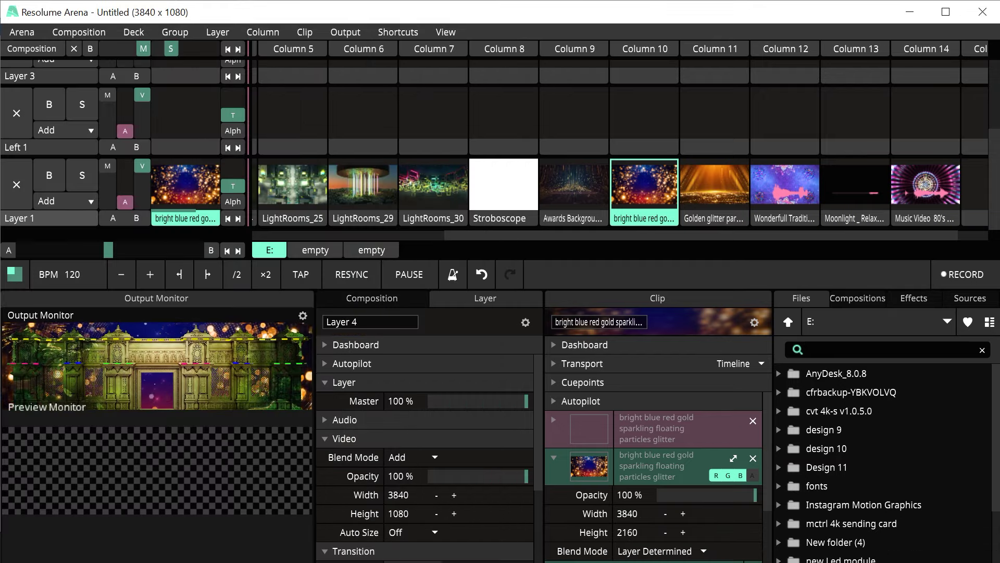
pyautogui.moveTo(820, 8)
pyautogui.mouseDown()
pyautogui.moveTo(833, 197)
pyautogui.moveTo(893, 195)
pyautogui.mouseUp()
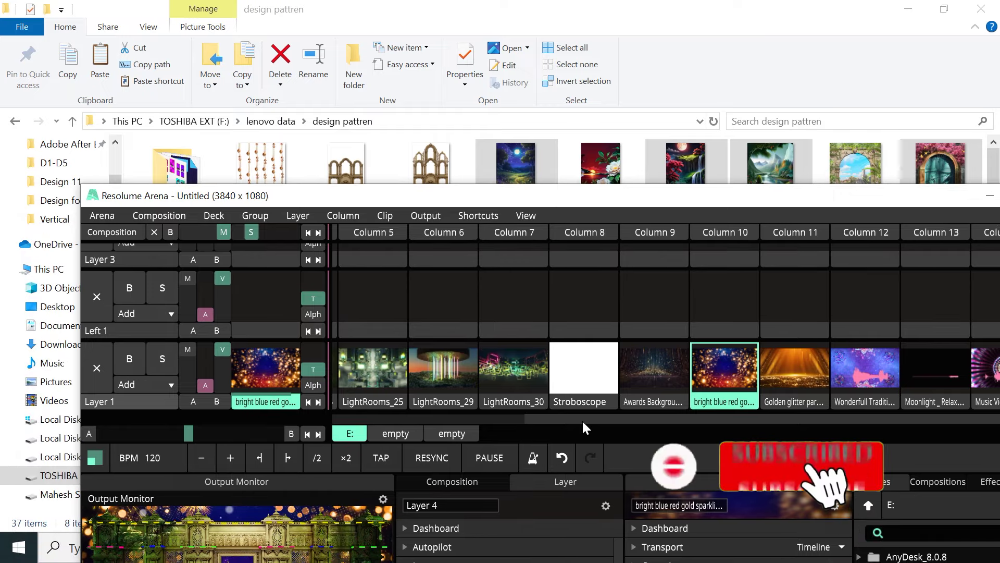
pyautogui.moveTo(582, 420); pyautogui.dragTo(390, 420)
pyautogui.moveTo(496, 183); pyautogui.dragTo(351, 327)
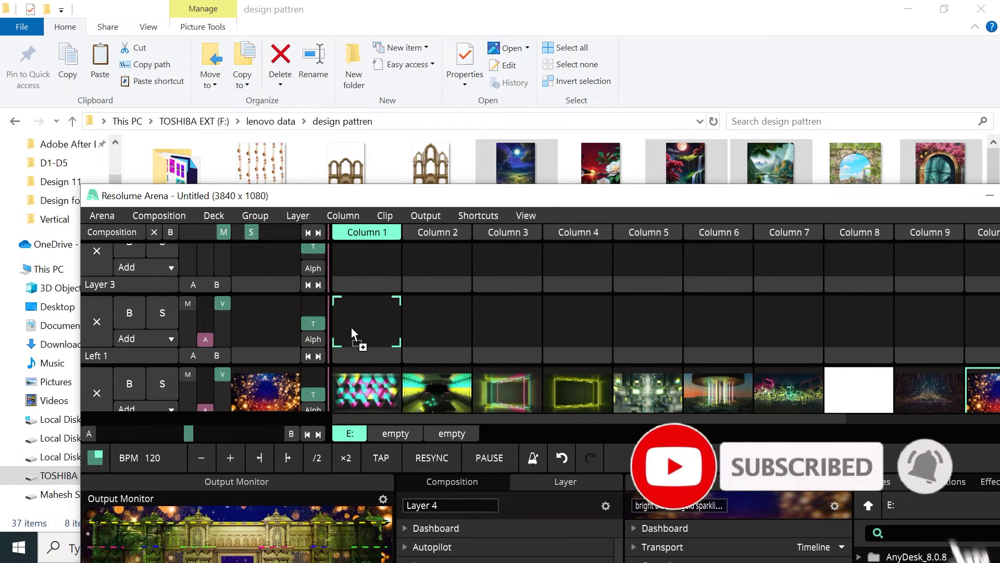
pyautogui.doubleClick(803, 195)
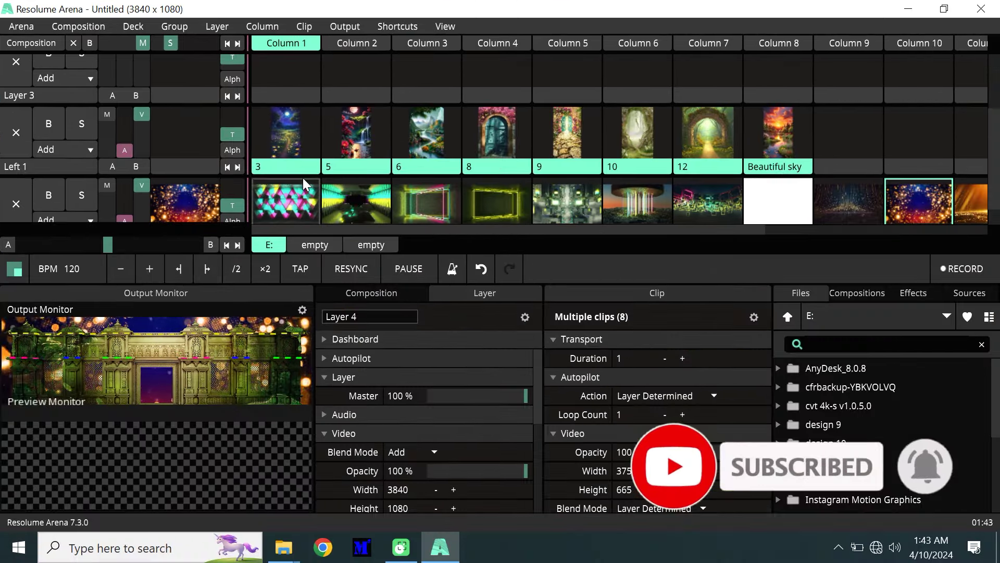
# Step: Launch image 3 on Left 1 and set its Position Y to about 461 and Scale to 112%
pyautogui.click(300, 162)
pyautogui.click(290, 148)
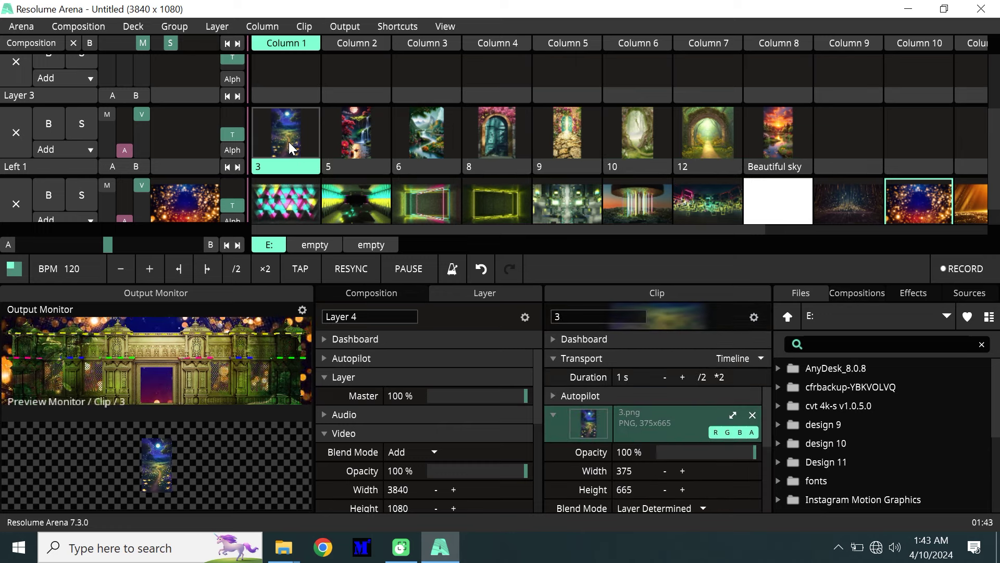
pyautogui.click(552, 359)
pyautogui.scroll(-3, 677, 465)
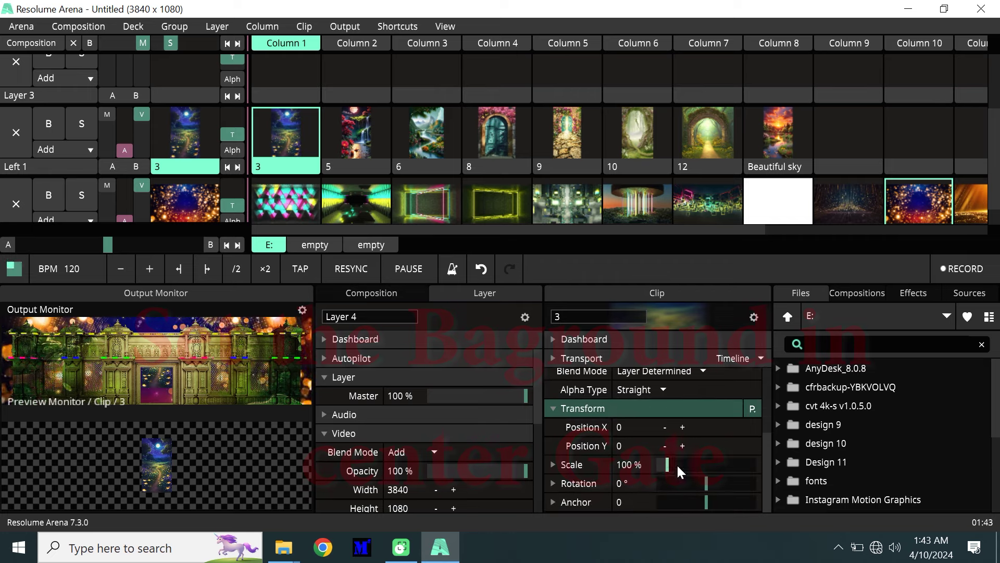
pyautogui.moveTo(683, 445)
pyautogui.mouseDown()
pyautogui.moveTo(918, 455)
pyautogui.moveTo(795, 432)
pyautogui.moveTo(961, 383)
pyautogui.mouseUp()
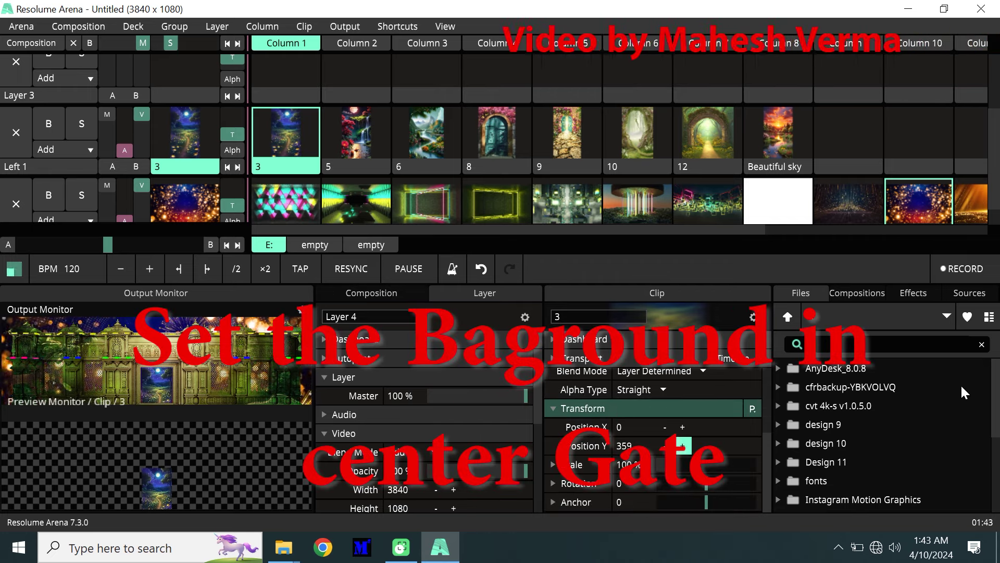
pyautogui.moveTo(669, 462)
pyautogui.mouseDown()
pyautogui.moveTo(689, 435)
pyautogui.moveTo(900, 409)
pyautogui.mouseUp()
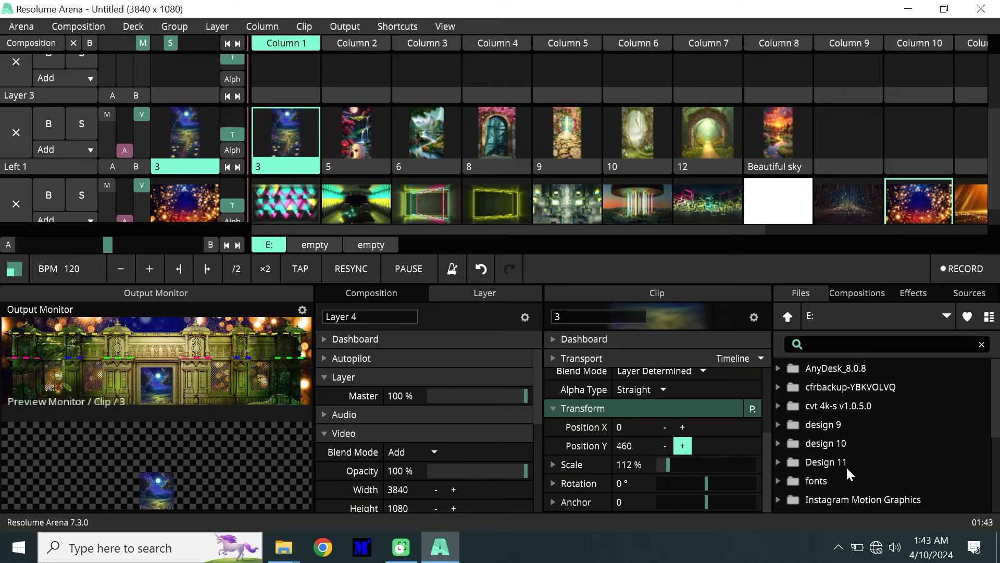
pyautogui.moveTo(851, 460); pyautogui.dragTo(846, 465)
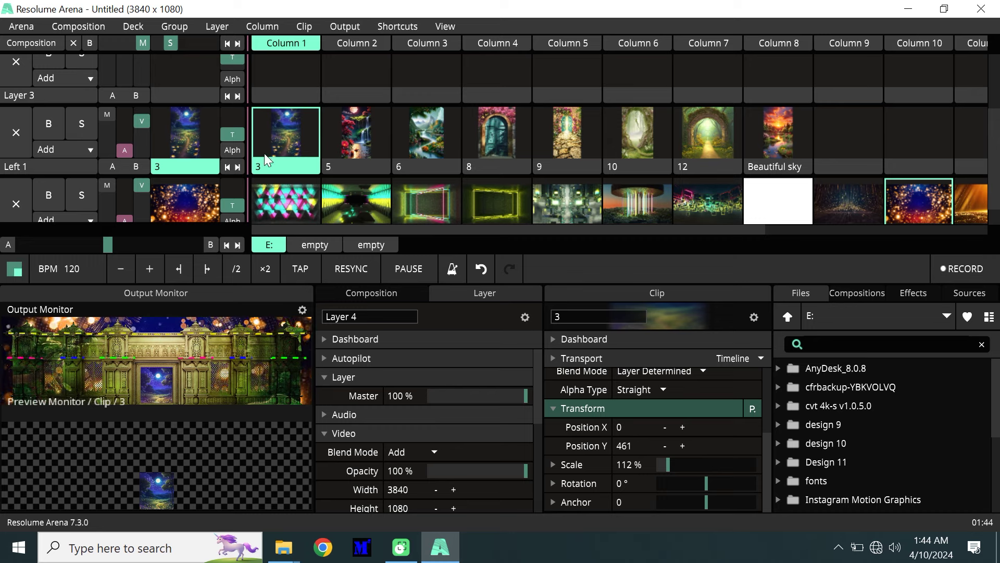
# Step: Launch image 5 on Left 1 and set its Transform Position Y to 170
pyautogui.click(360, 137)
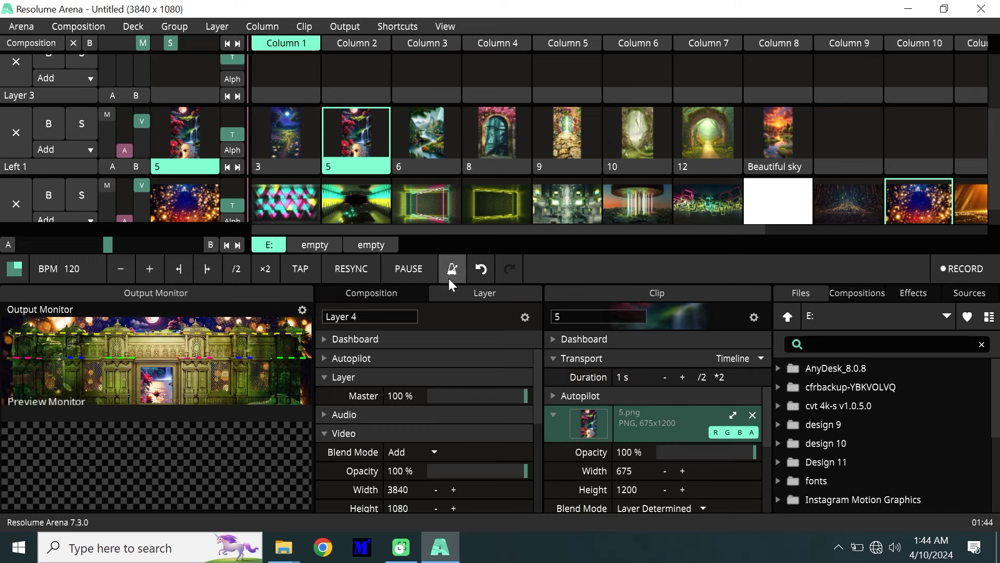
pyautogui.click(552, 412)
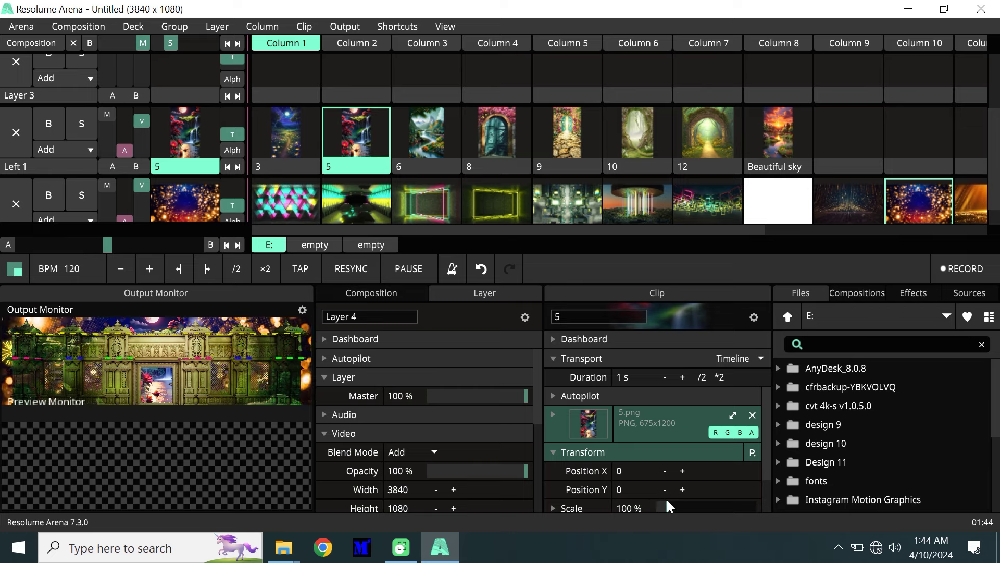
pyautogui.scroll(-2, 666, 499)
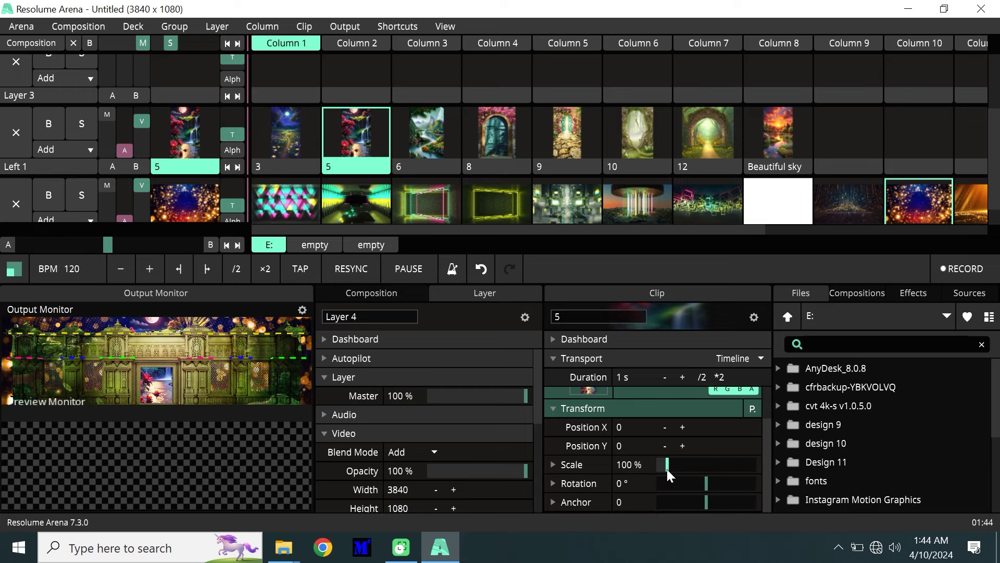
pyautogui.moveTo(682, 445); pyautogui.dragTo(976, 423)
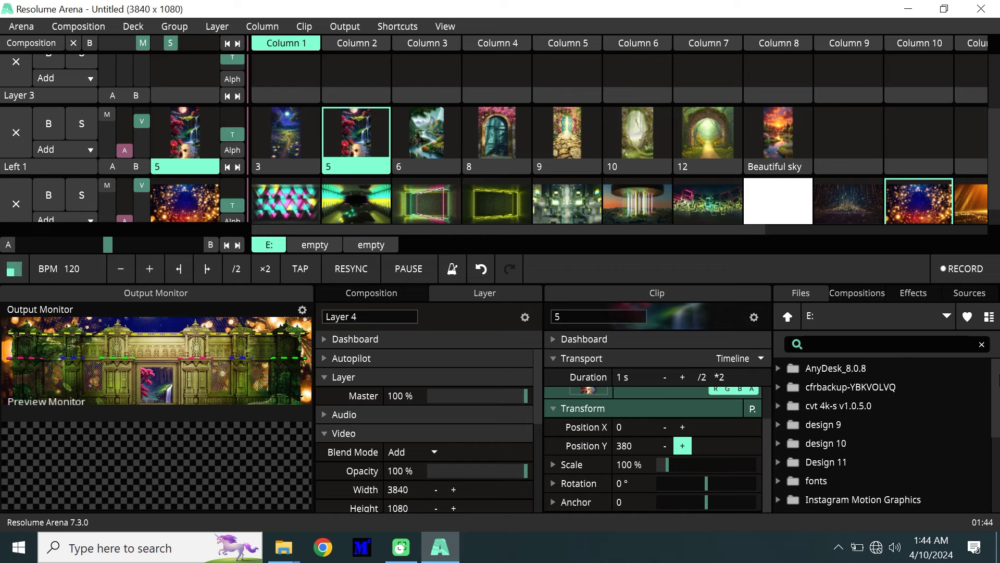
pyautogui.moveTo(682, 445); pyautogui.dragTo(986, 403)
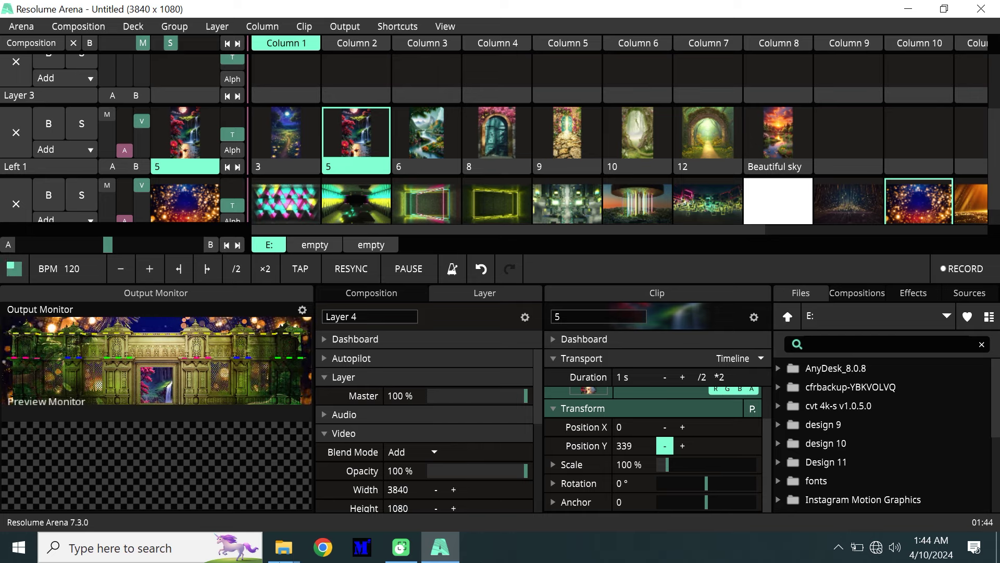
pyautogui.moveTo(665, 445); pyautogui.dragTo(2, 338)
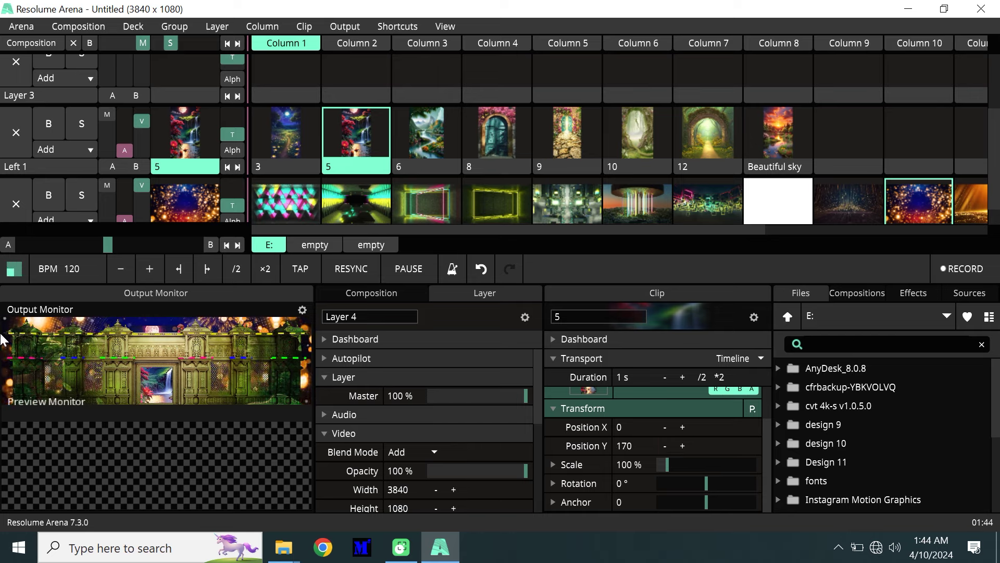
pyautogui.click(553, 409)
# Step: Add a Crop effect to image 5 with Right 2122 and Top 200, then launch image 6
pyautogui.click(921, 298)
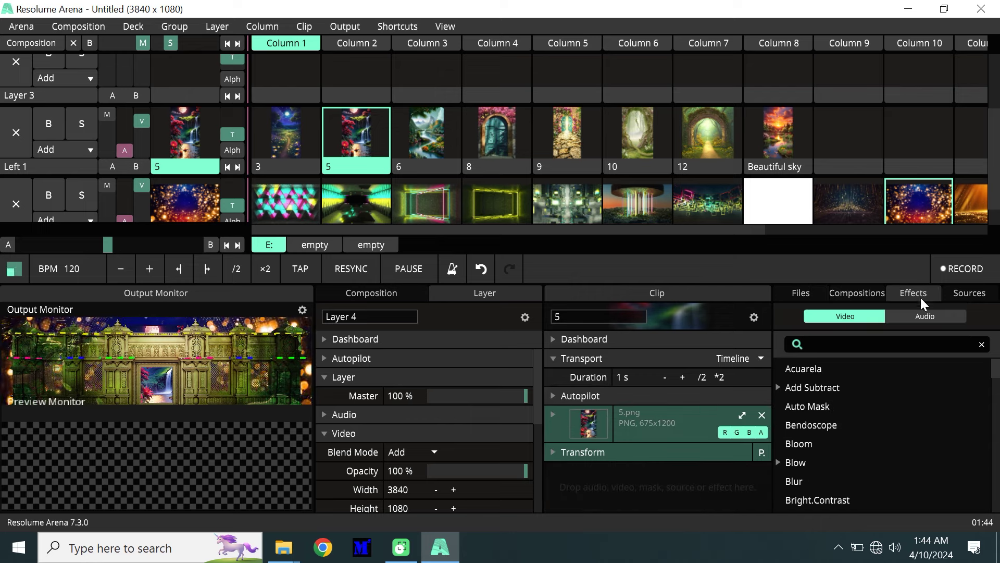
pyautogui.write('cro')
pyautogui.moveTo(795, 369); pyautogui.dragTo(653, 502)
pyautogui.moveTo(679, 427)
pyautogui.mouseDown()
pyautogui.moveTo(703, 465)
pyautogui.moveTo(706, 449)
pyautogui.mouseUp()
pyautogui.click(553, 358)
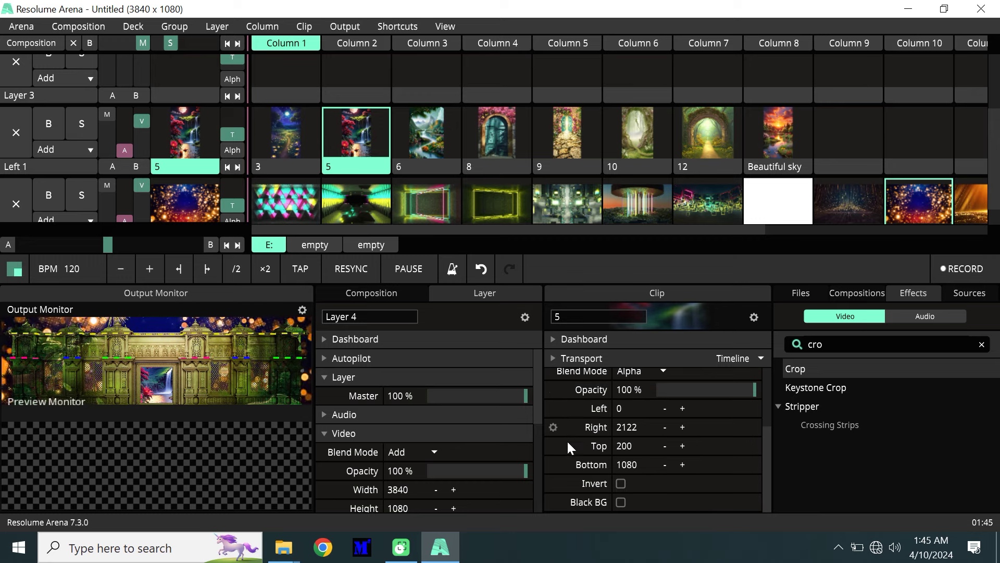
pyautogui.click(429, 134)
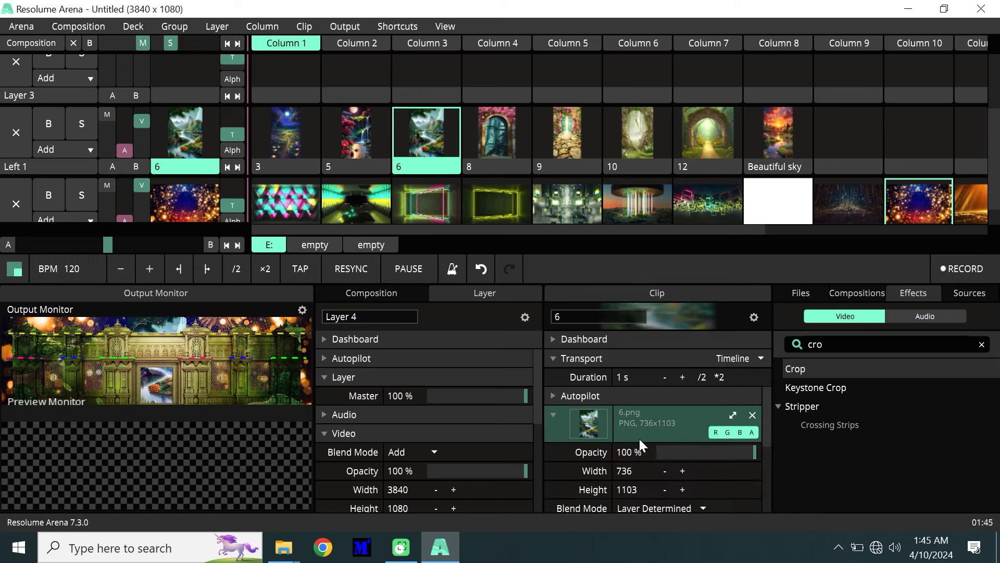
# Step: Adjust image 6's transform, then shrink and reposition image 8 inside the centre gate
pyautogui.scroll(-3, 664, 465)
pyautogui.moveTo(664, 464)
pyautogui.mouseDown()
pyautogui.moveTo(677, 454)
pyautogui.moveTo(926, 439)
pyautogui.mouseUp()
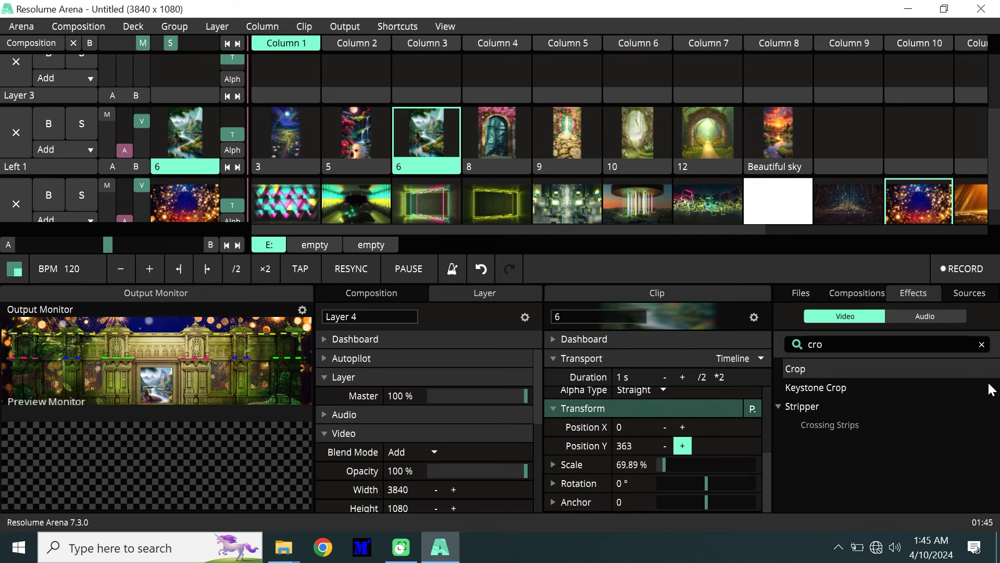
pyautogui.click(496, 133)
pyautogui.scroll(-3, 640, 428)
pyautogui.moveTo(652, 468)
pyautogui.mouseDown()
pyautogui.moveTo(646, 437)
pyautogui.moveTo(664, 464)
pyautogui.moveTo(679, 448)
pyautogui.mouseUp()
pyautogui.click(680, 447)
pyautogui.moveTo(943, 430); pyautogui.dragTo(914, 462)
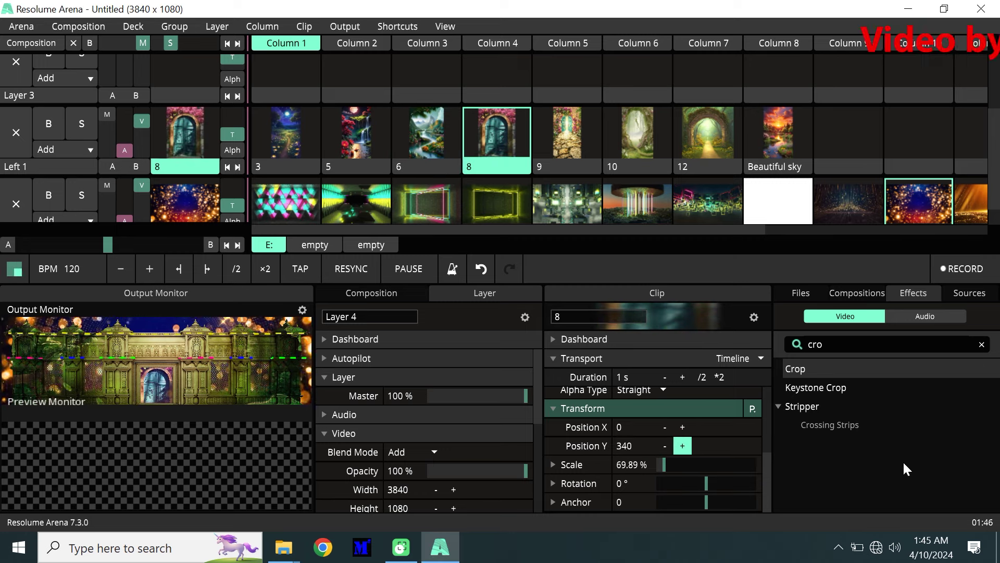
# Step: Shrink images 9, 10 and 12 to roughly 65–70% and lower Beautiful sky into the gate
pyautogui.click(598, 156)
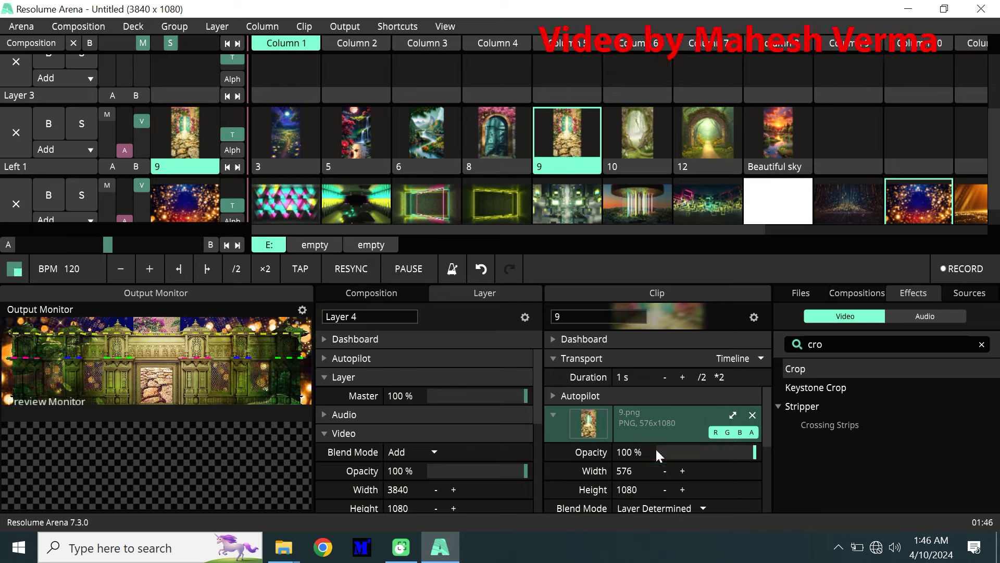
pyautogui.moveTo(668, 465); pyautogui.dragTo(983, 358)
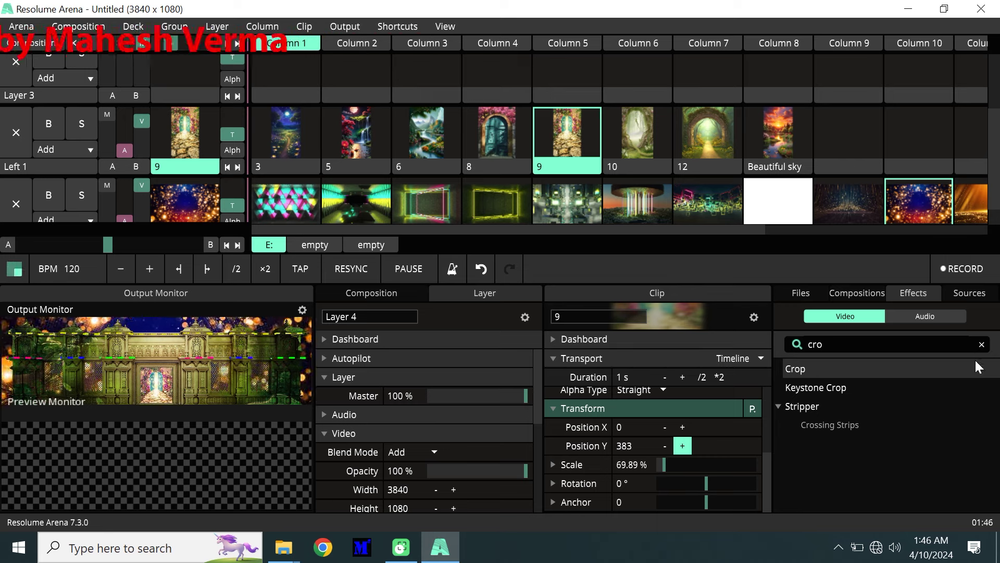
pyautogui.click(626, 151)
pyautogui.moveTo(657, 466); pyautogui.dragTo(823, 400)
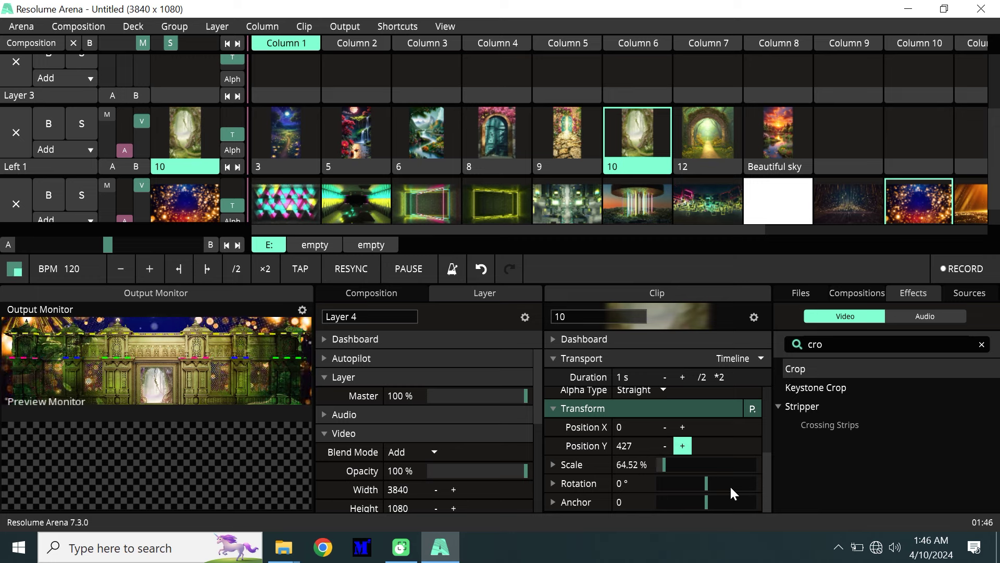
pyautogui.click(707, 135)
pyautogui.moveTo(668, 465); pyautogui.dragTo(855, 413)
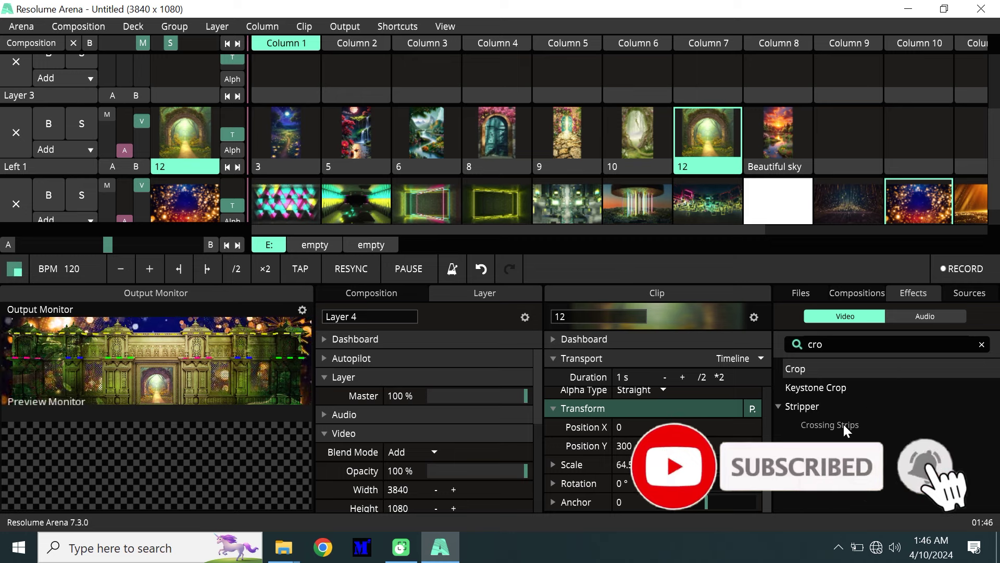
pyautogui.click(781, 136)
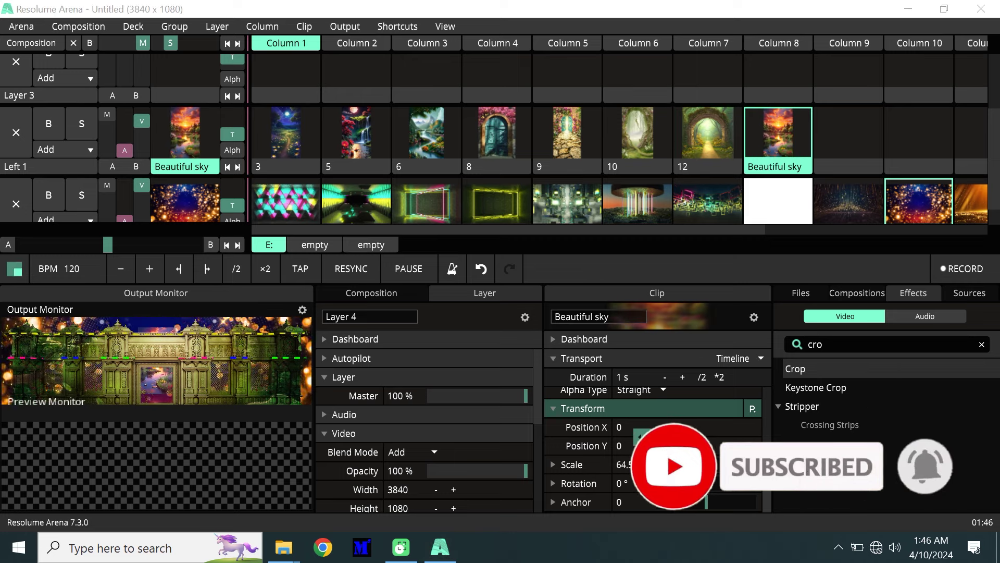
pyautogui.moveTo(640, 445); pyautogui.dragTo(677, 445)
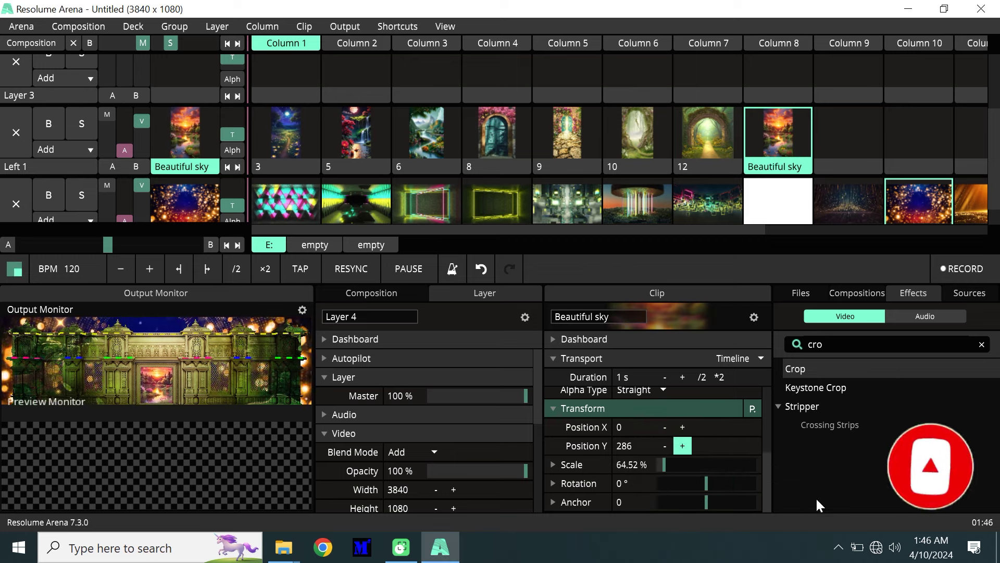
# Step: Switch the background to Awards Background Loop 4K and open the Advanced Output preview
pyautogui.click(52, 27)
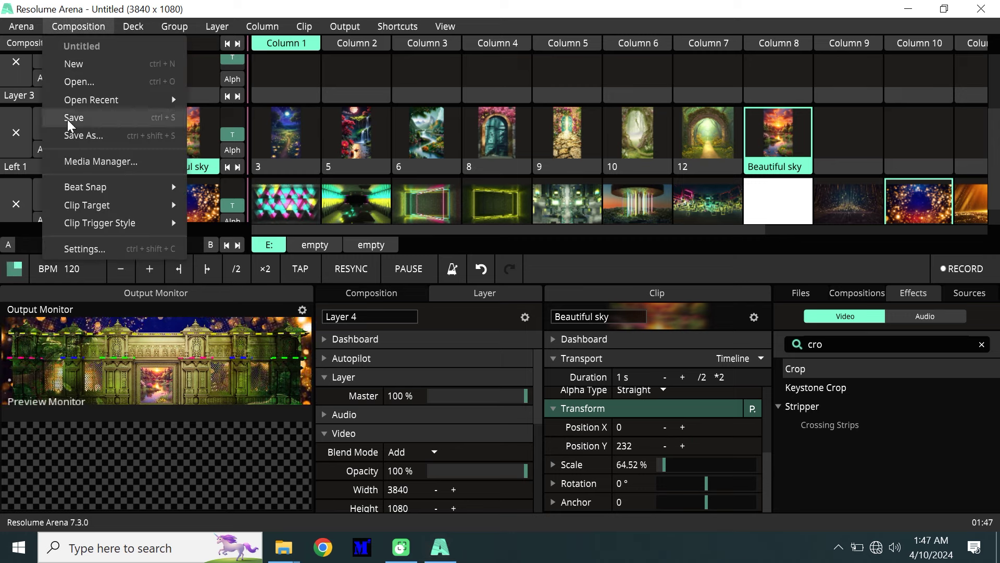
pyautogui.click(837, 202)
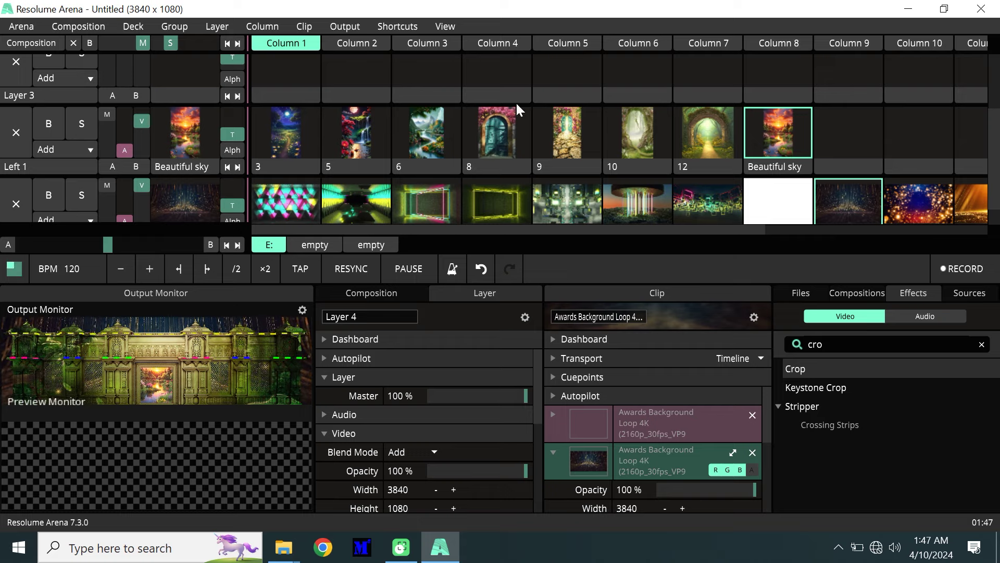
pyautogui.click(339, 24)
pyautogui.click(363, 160)
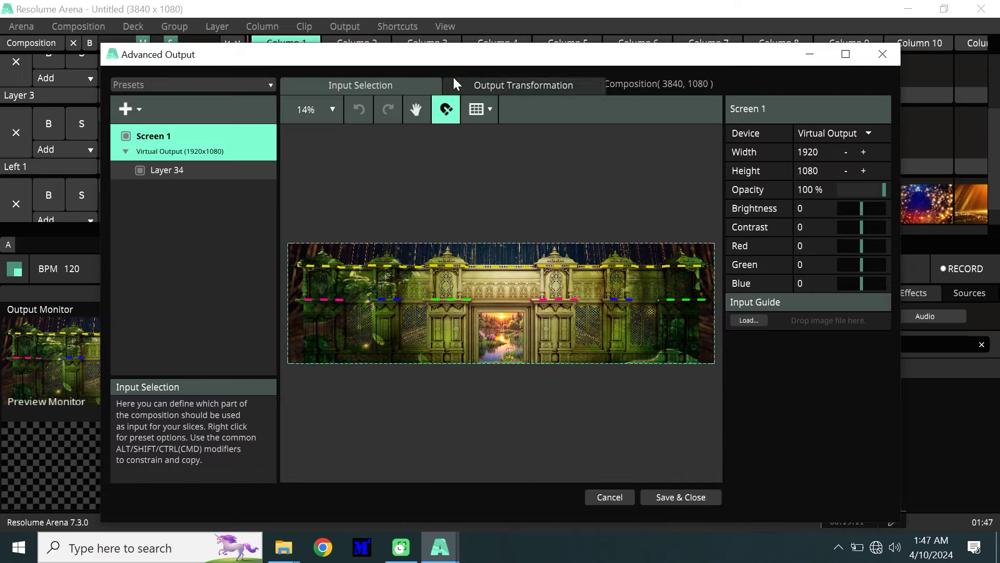
# Step: Preview clips 3, 5 and finally 6 in the facade's centre gate
pyautogui.moveTo(463, 58); pyautogui.dragTo(343, 221)
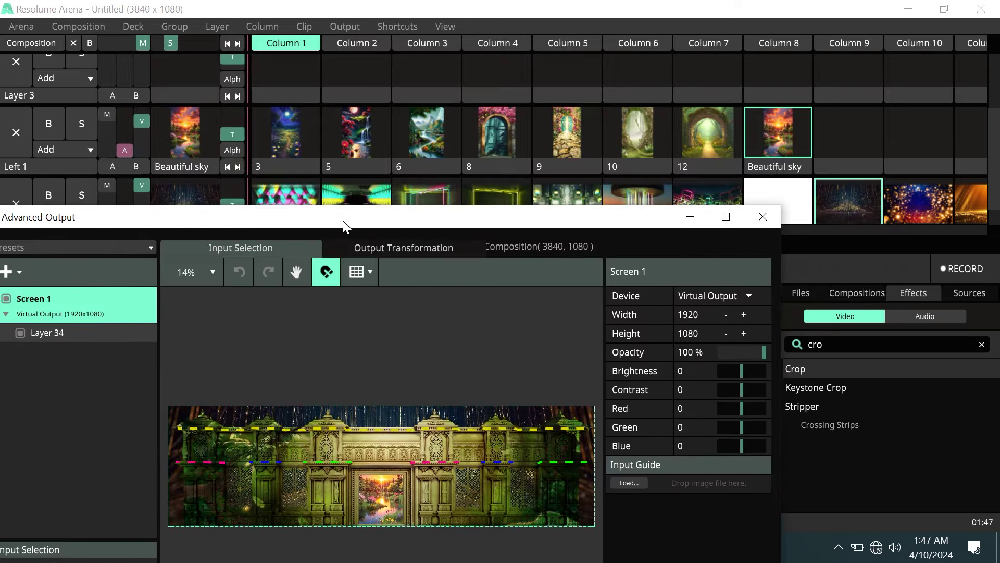
pyautogui.click(286, 113)
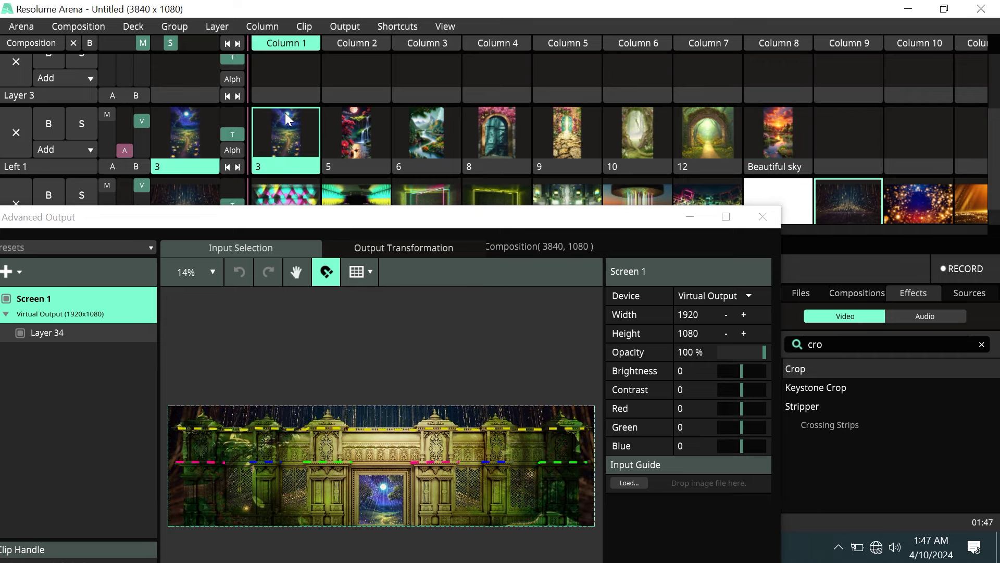
pyautogui.click(351, 116)
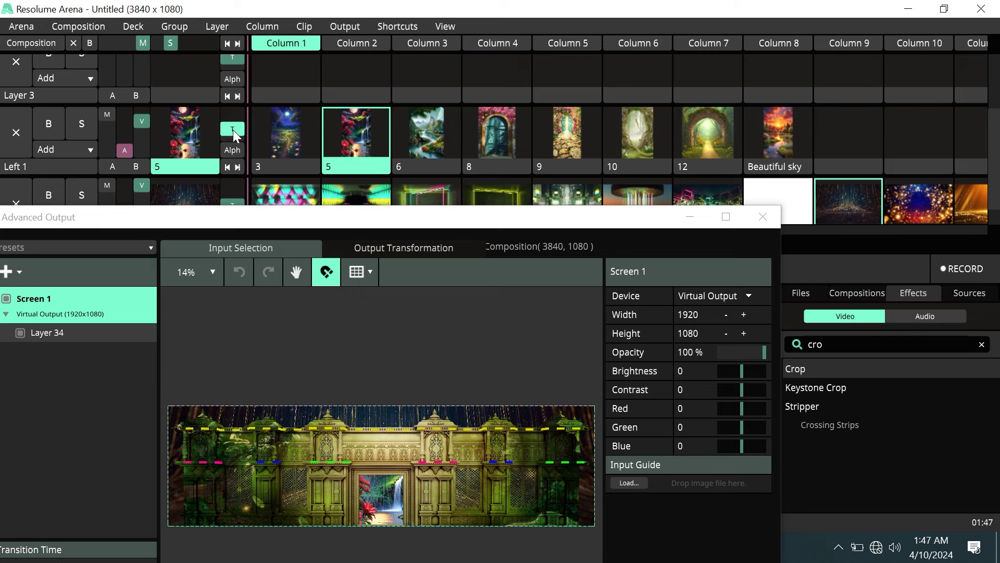
pyautogui.click(433, 133)
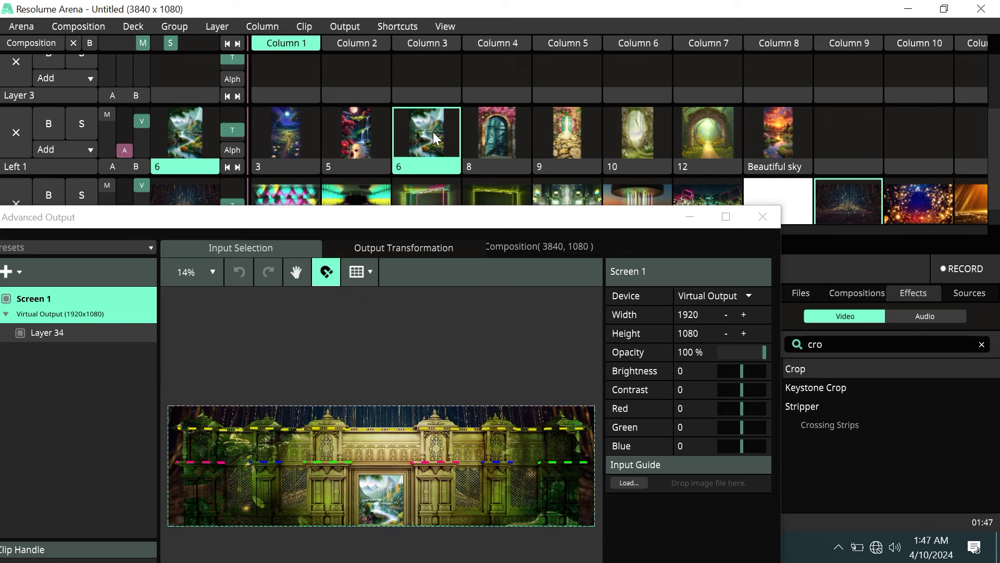
pyautogui.hscroll(2, 944, 195)
pyautogui.hscroll(2, 918, 201)
# Step: Switch the background to the Column 13 moonlit sky clip
pyautogui.hscroll(2, 893, 199)
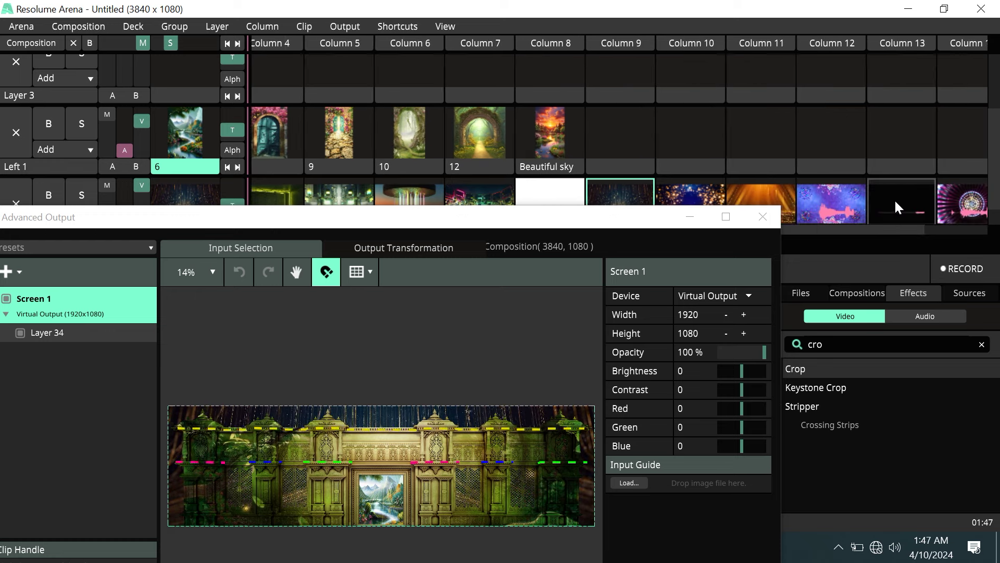
pyautogui.hscroll(2, 880, 201)
pyautogui.click(870, 204)
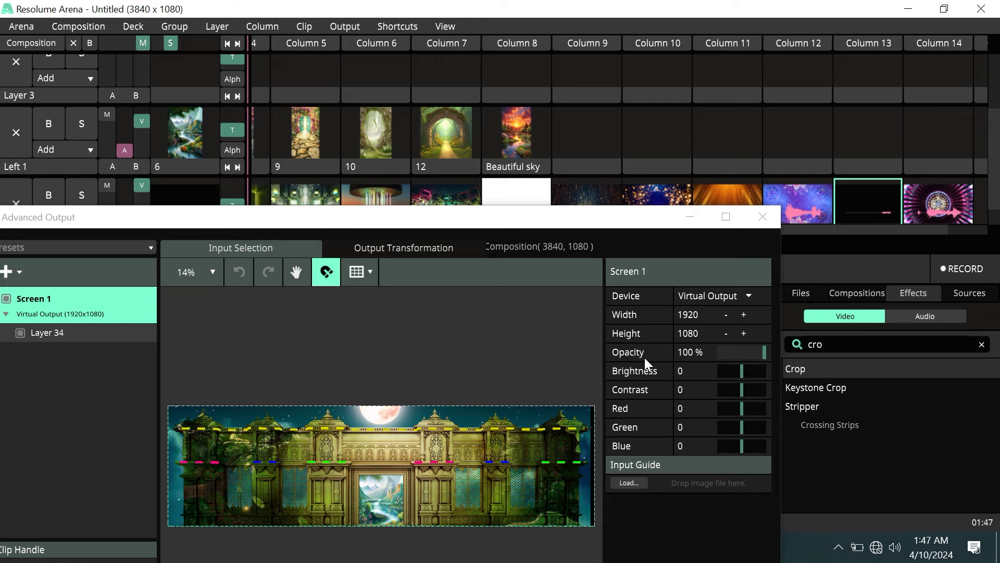
# Step: Show clips 8 then 9 in the centre gate, with Advanced Output enlarged to full screen
pyautogui.moveTo(613, 216); pyautogui.dragTo(648, 132)
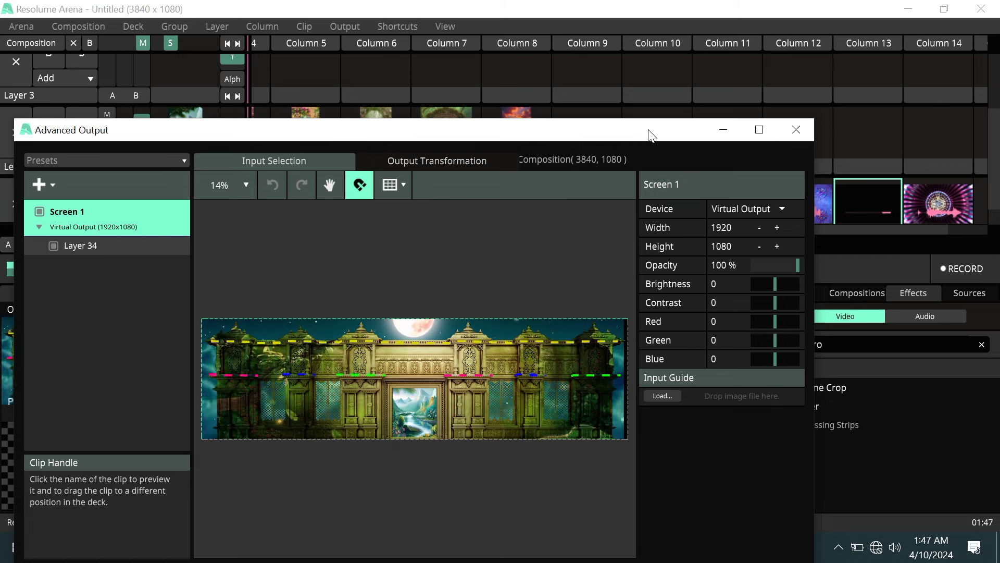
pyautogui.moveTo(649, 127); pyautogui.dragTo(628, 234)
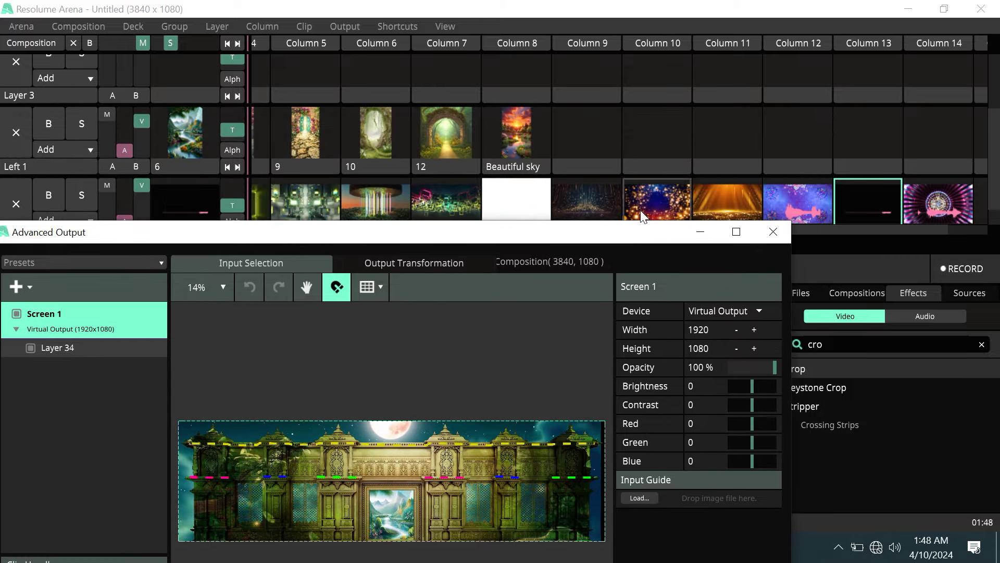
pyautogui.hscroll(-3, 399, 115)
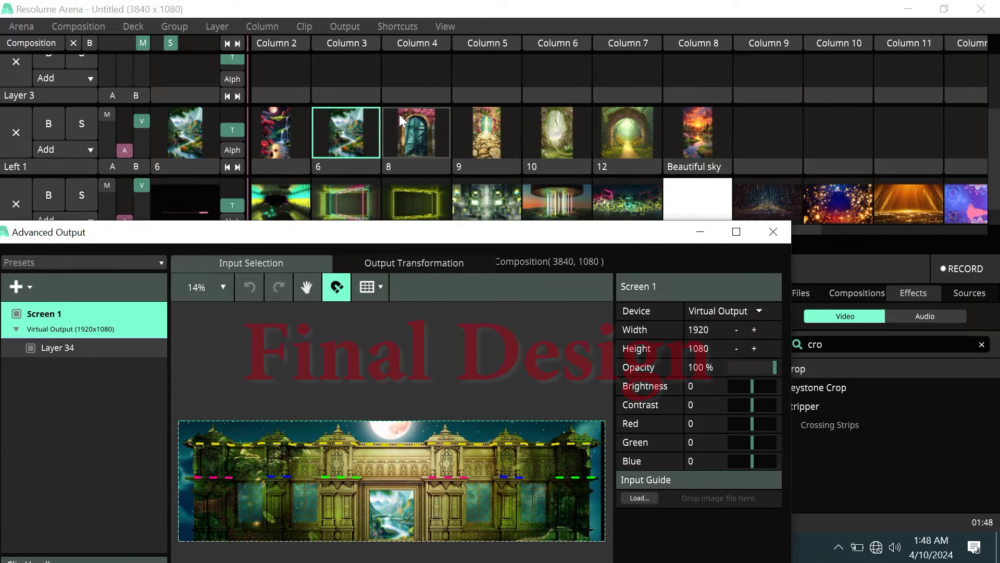
pyautogui.click(416, 120)
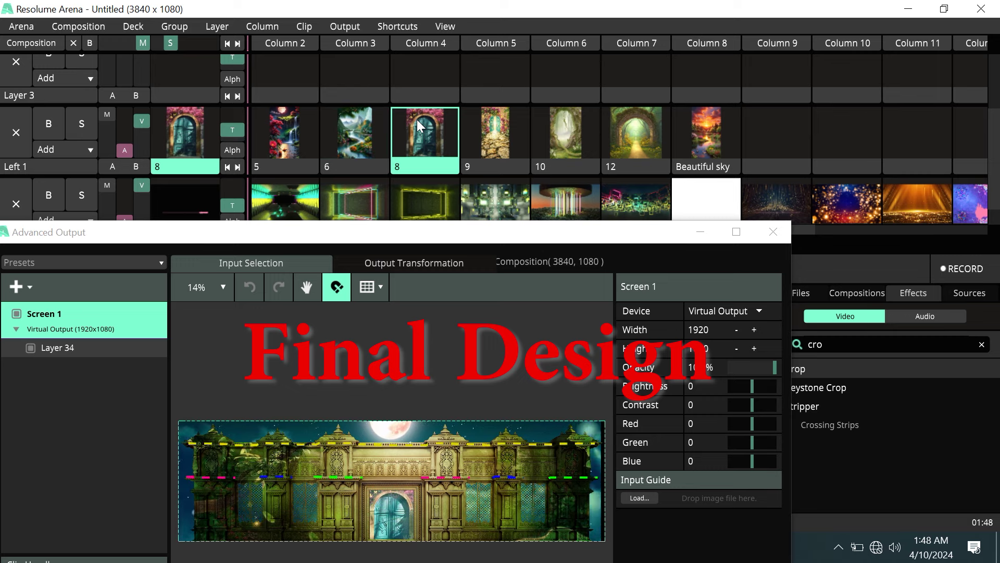
pyautogui.click(473, 129)
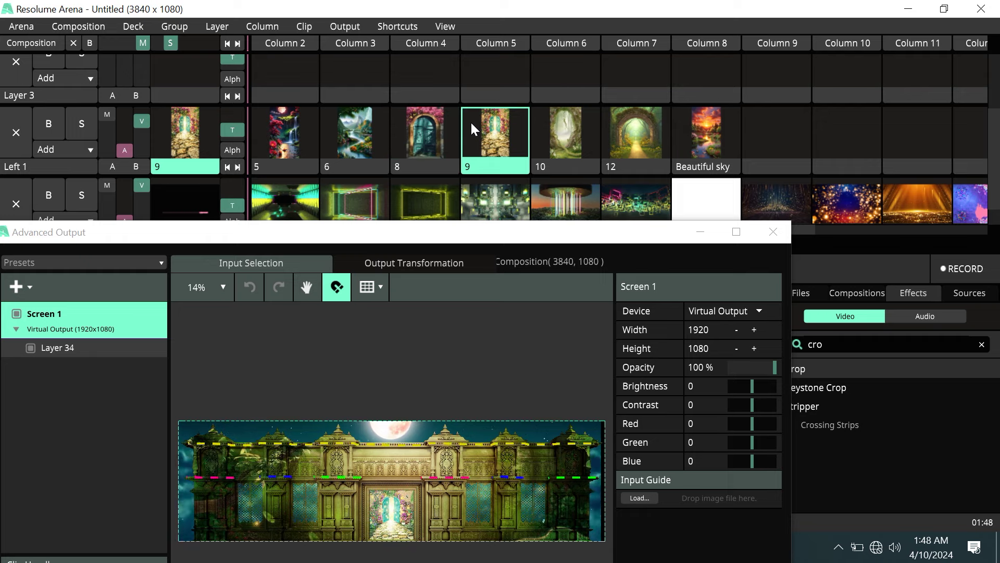
pyautogui.click(737, 231)
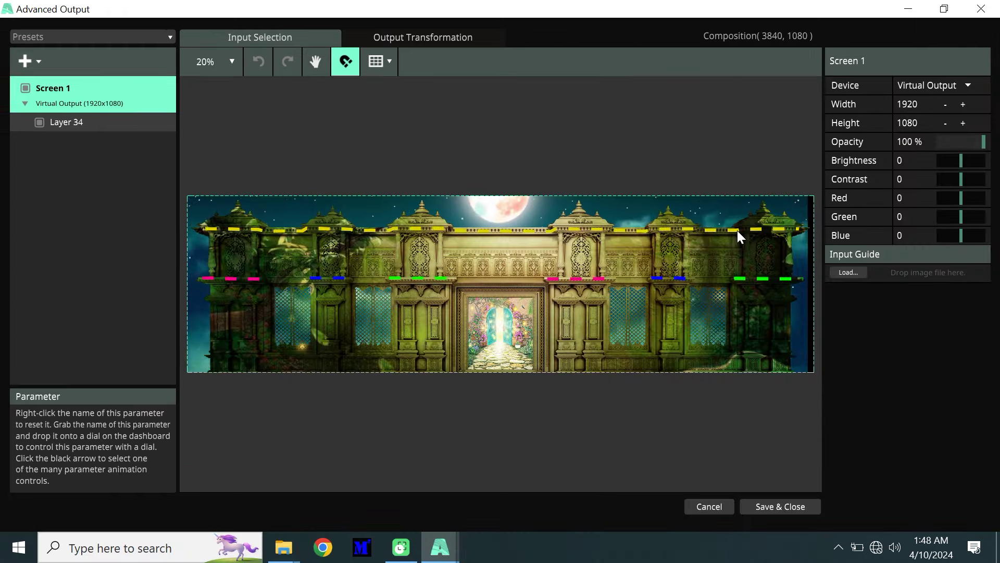
# Step: Restore the Advanced Output window and preview clips 10 then 12 in the centre gate
pyautogui.click(942, 9)
pyautogui.click(560, 138)
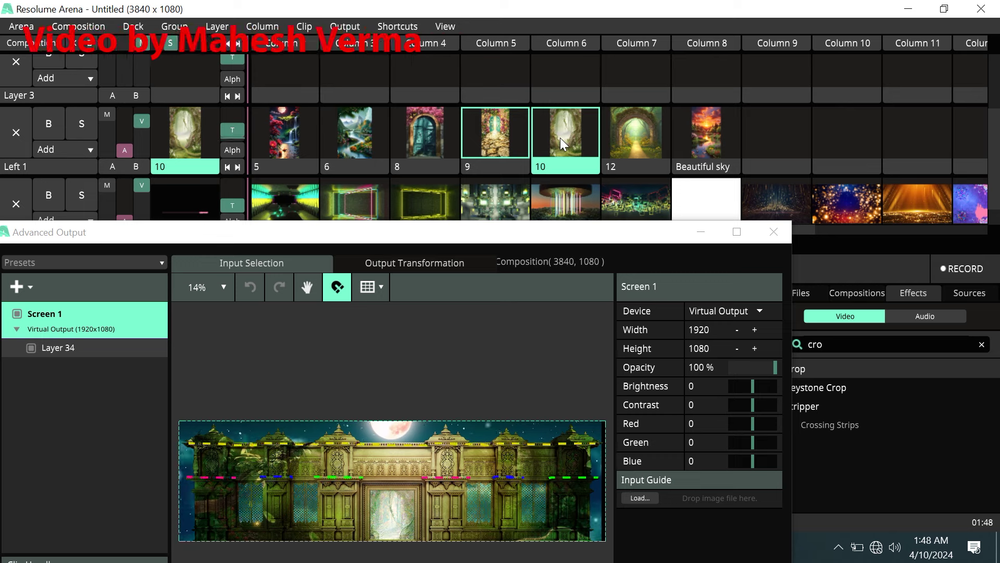
pyautogui.click(633, 130)
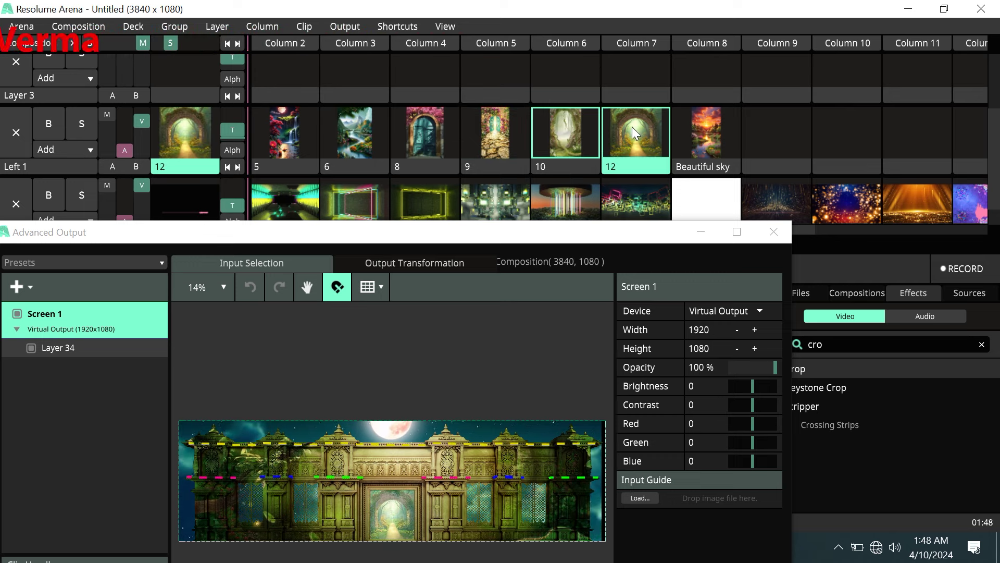
# Step: Try the bokeh lights background, settle on the orange light-ray clip, and enlarge Advanced Output
pyautogui.click(846, 201)
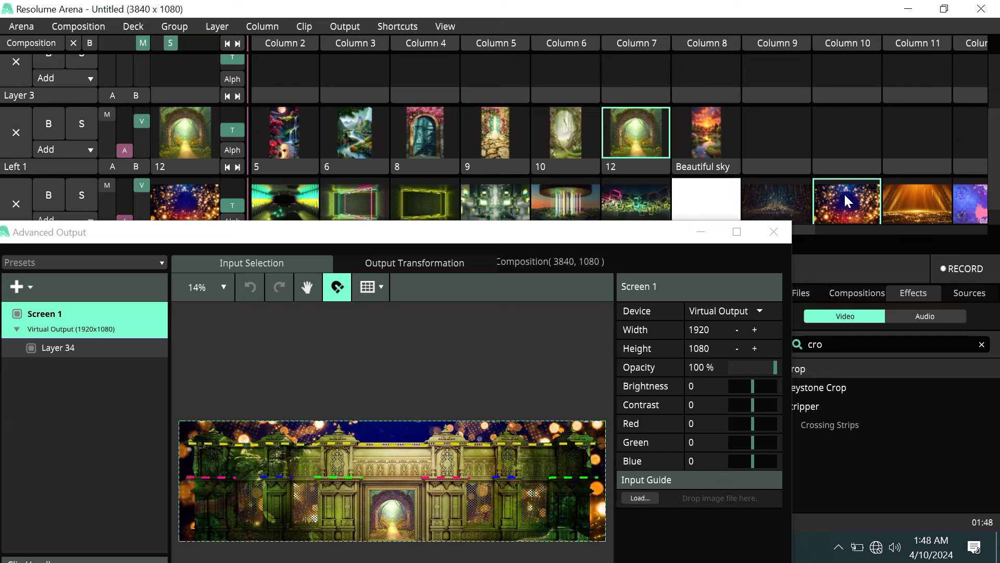
pyautogui.click(917, 208)
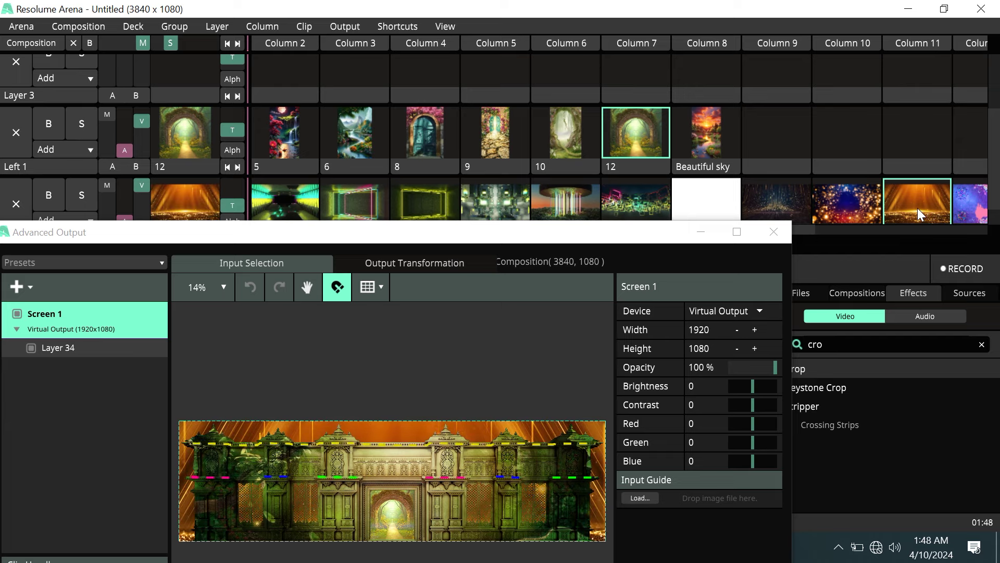
pyautogui.click(736, 232)
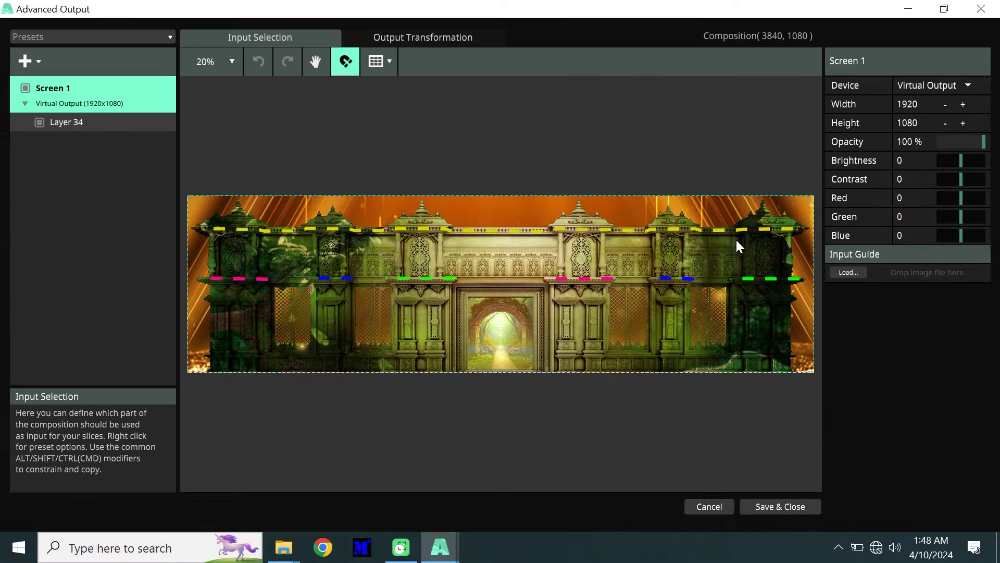